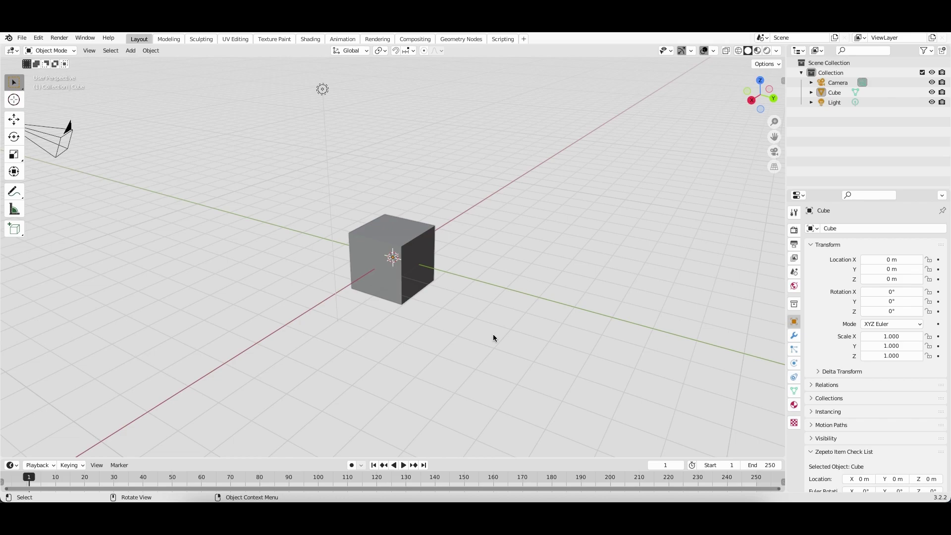
- Delete the default cube from the scene
click(408, 277)
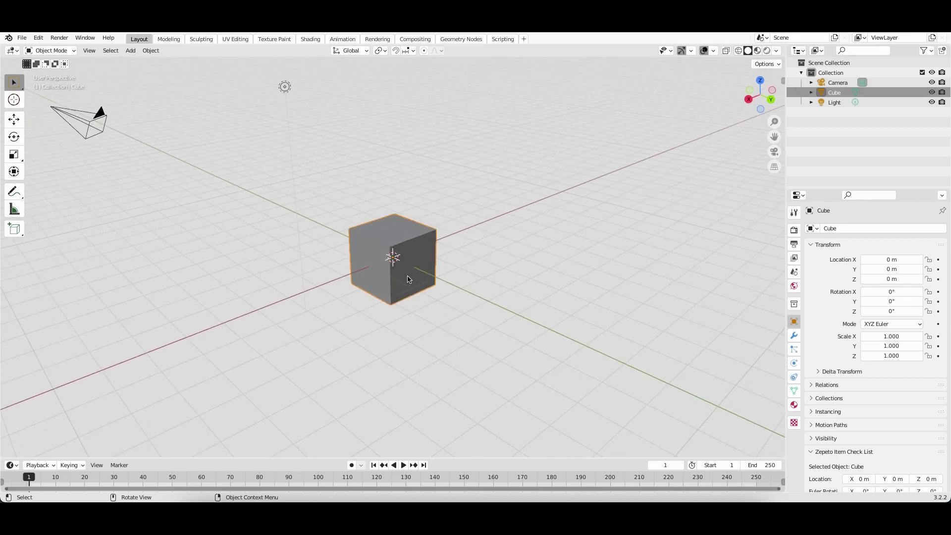
key(x)
click(407, 277)
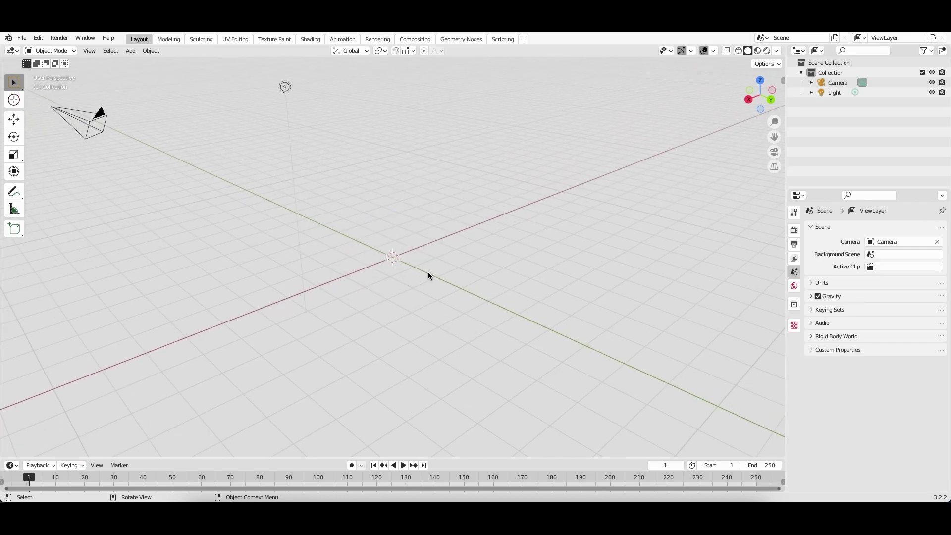
key(shift+a)
mouse_move(505, 231)
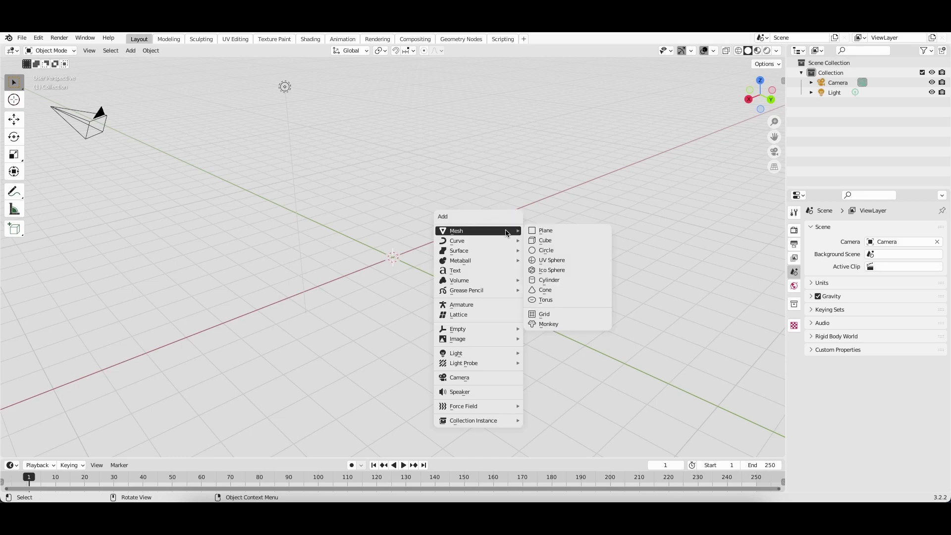
click(604, 174)
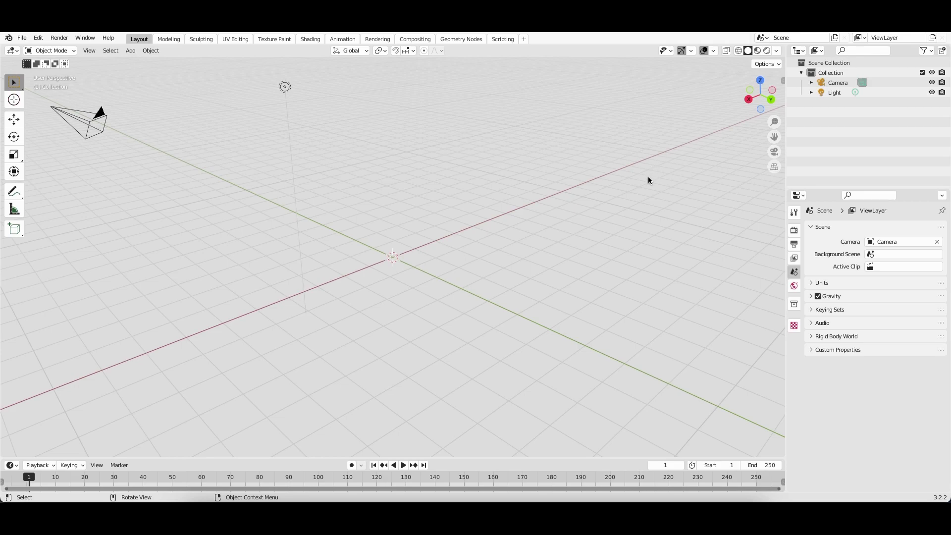
- Show the sidebar and start the Shortcut VUr key display
key(n)
click(779, 155)
click(709, 92)
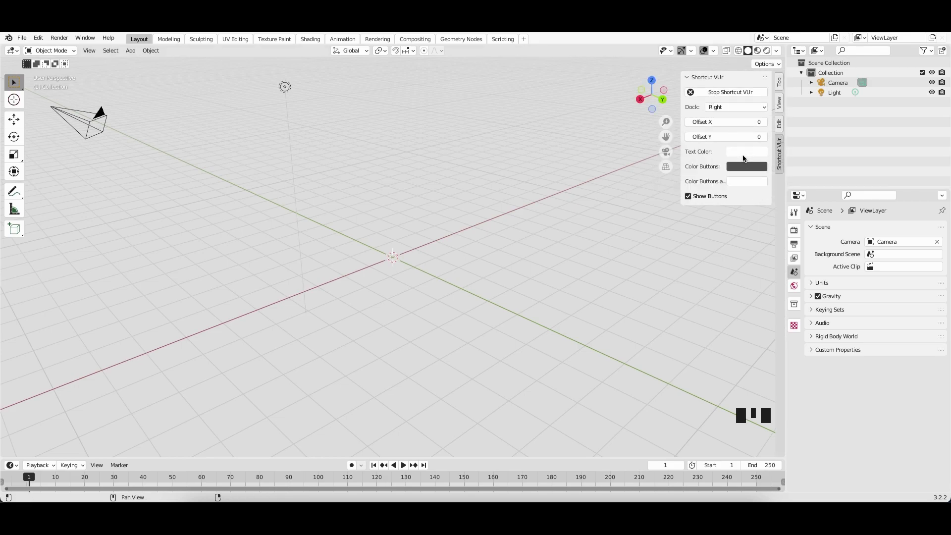
- Set the Shortcut VUr text color to black and its active button color to pink
click(748, 153)
drag(811, 173, 812, 234)
click(717, 176)
click(745, 181)
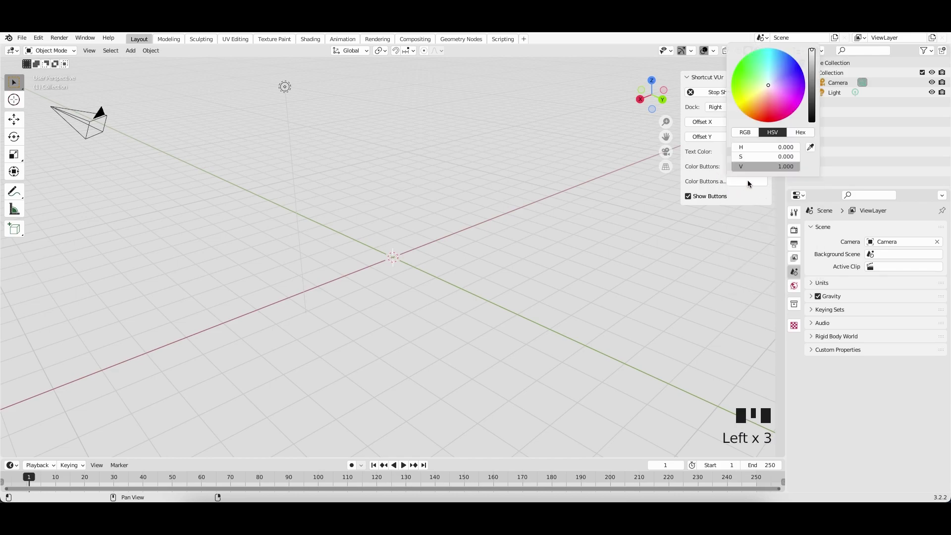
click(788, 103)
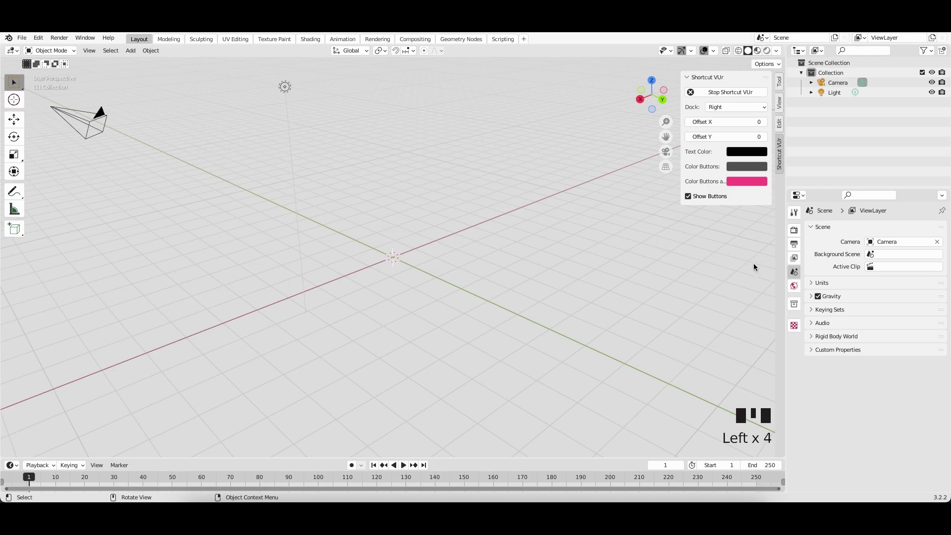
- Shift the Shortcut VUr display horizontally with an X offset of 745
click(708, 269)
drag(737, 119, 778, 119)
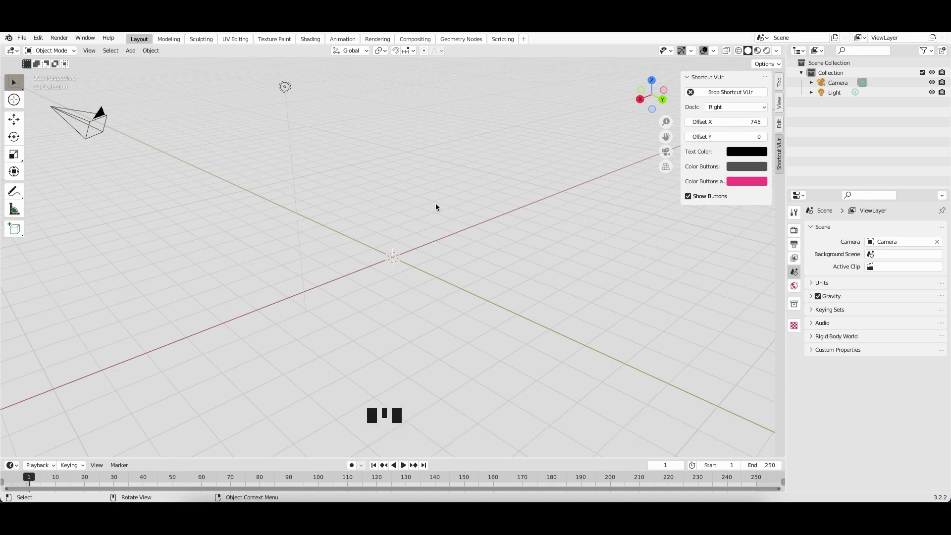
click(462, 308)
- Add a UV sphere at the origin with 12 segments and 8 rings
key(shift+a)
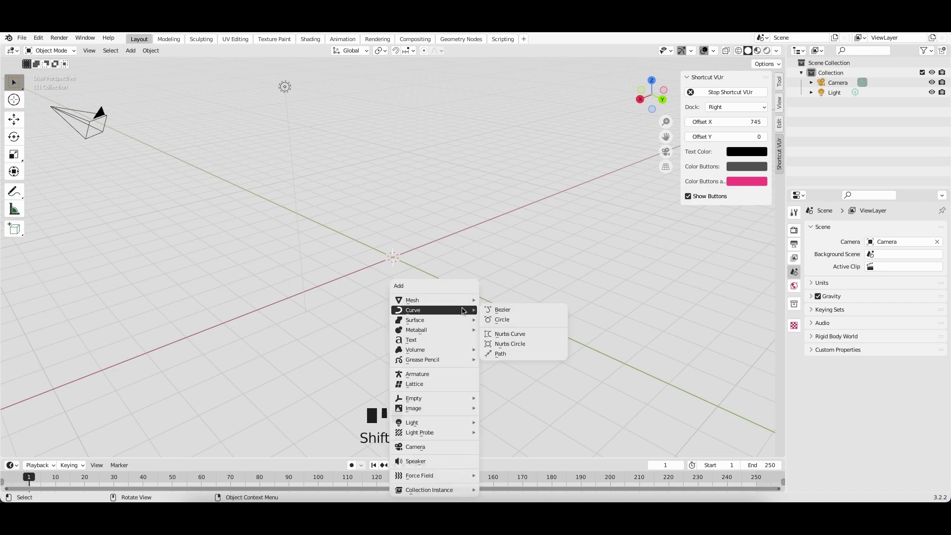
mouse_move(453, 301)
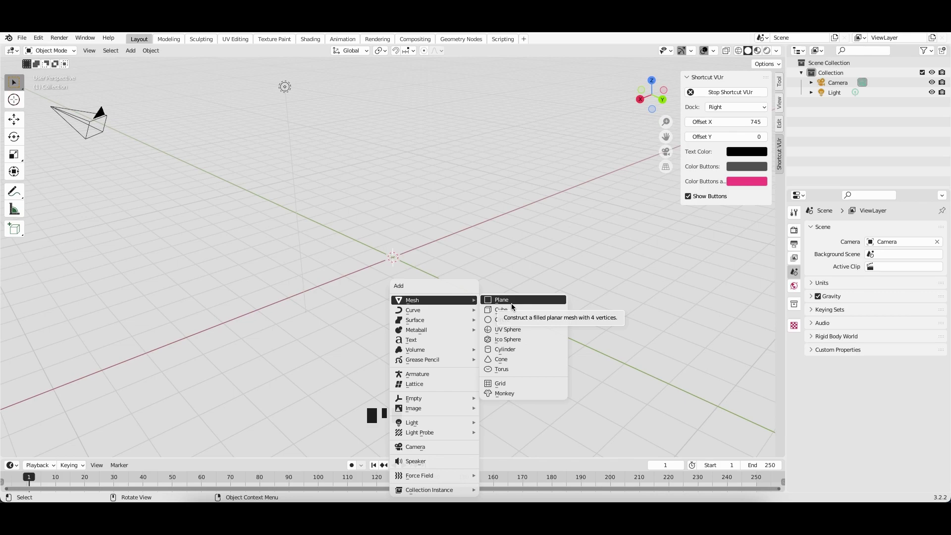
click(523, 331)
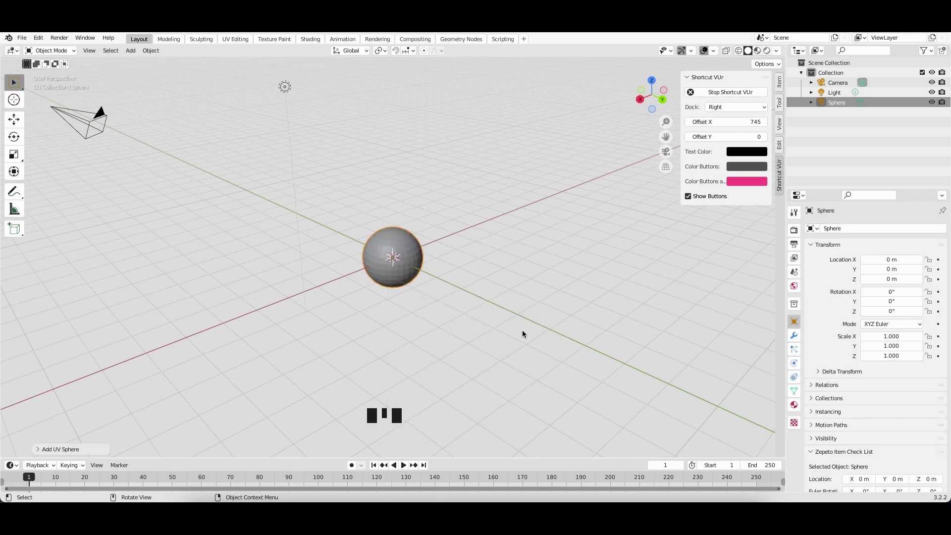
click(39, 450)
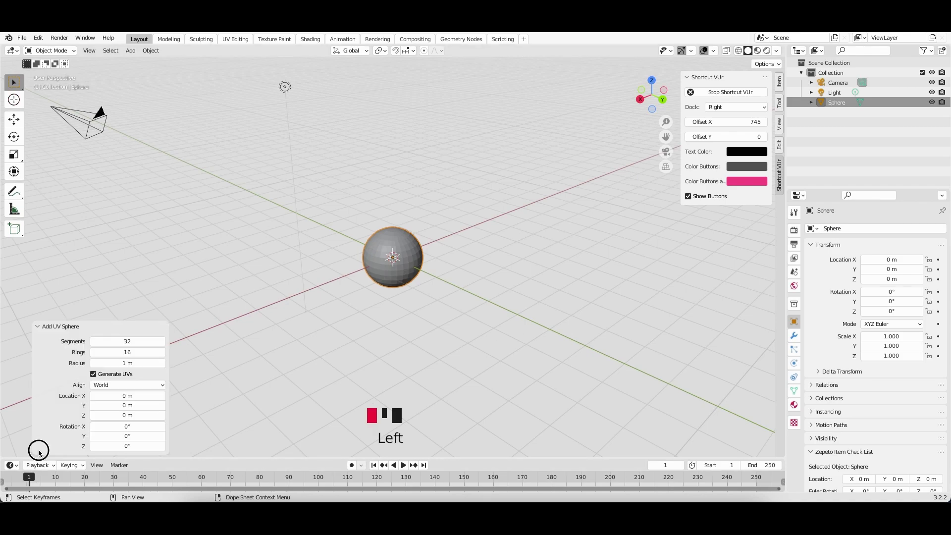
double_click(129, 342)
text(12)
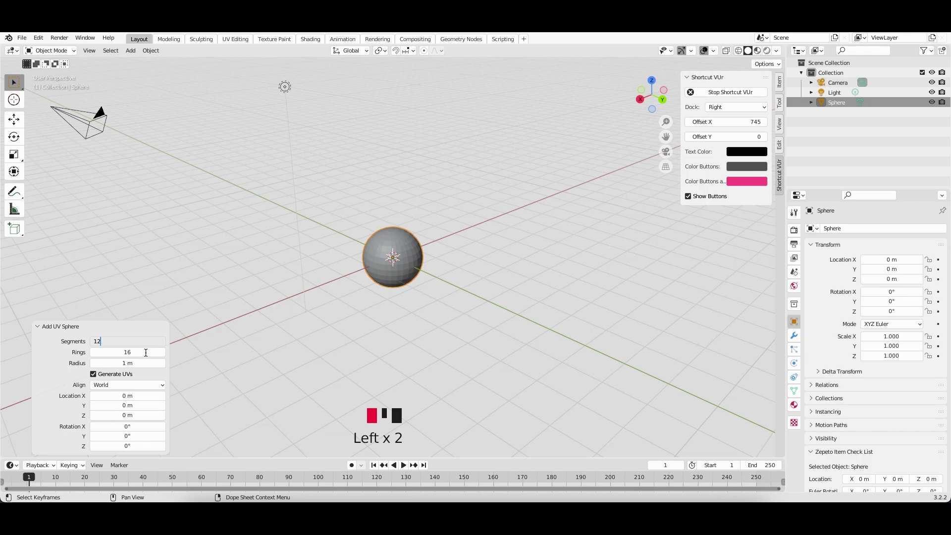
click(145, 352)
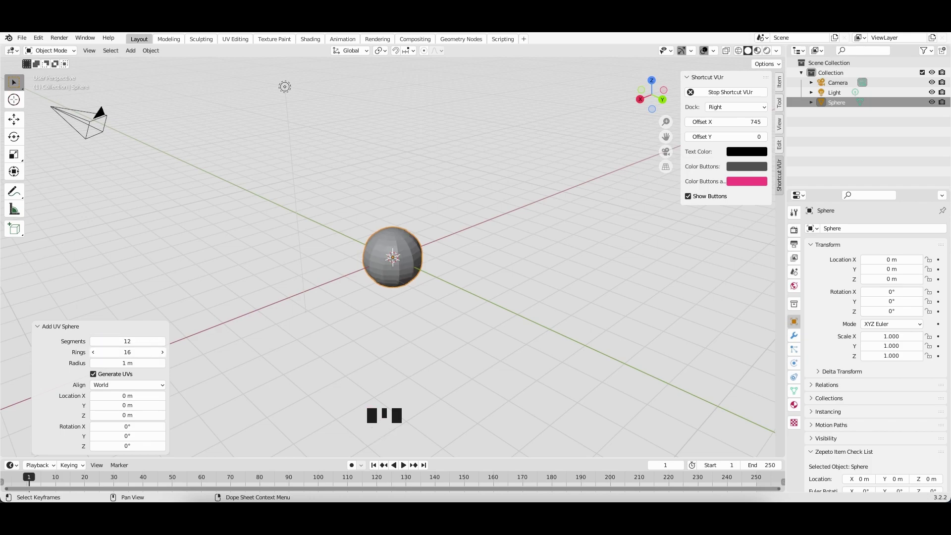
click(145, 352)
text(8)
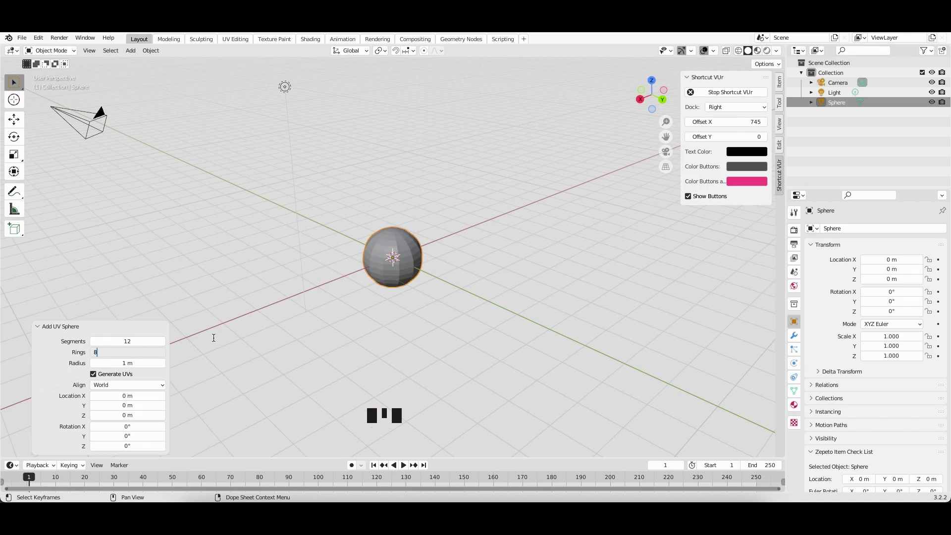
key(Return)
- Deselect the sphere, hide the sidebar and switch to the right orthographic view
scroll(428, 296, up, 5)
scroll(427, 297, down, 5)
click(328, 341)
scroll(408, 292, up, 4)
scroll(407, 292, down, 4)
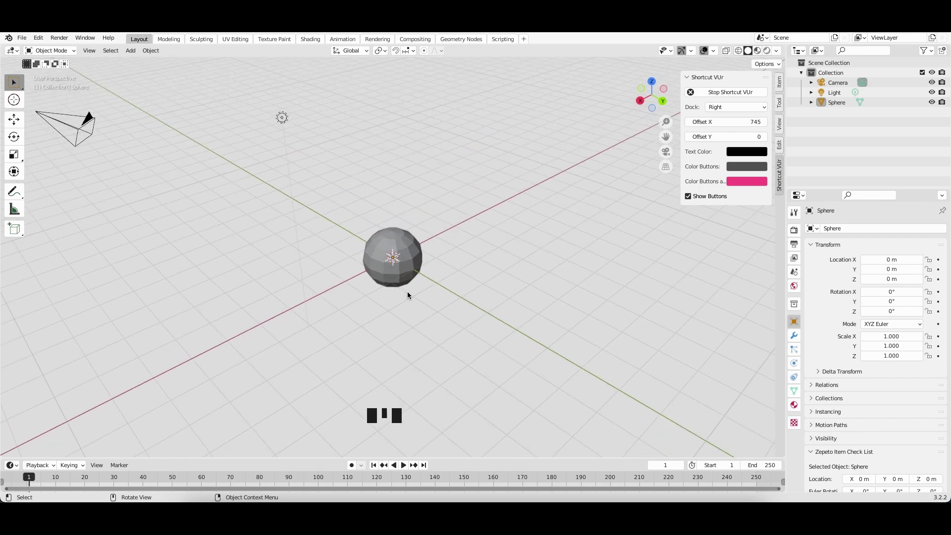
click(728, 288)
key(n)
scroll(727, 287, up, 2)
click(749, 105)
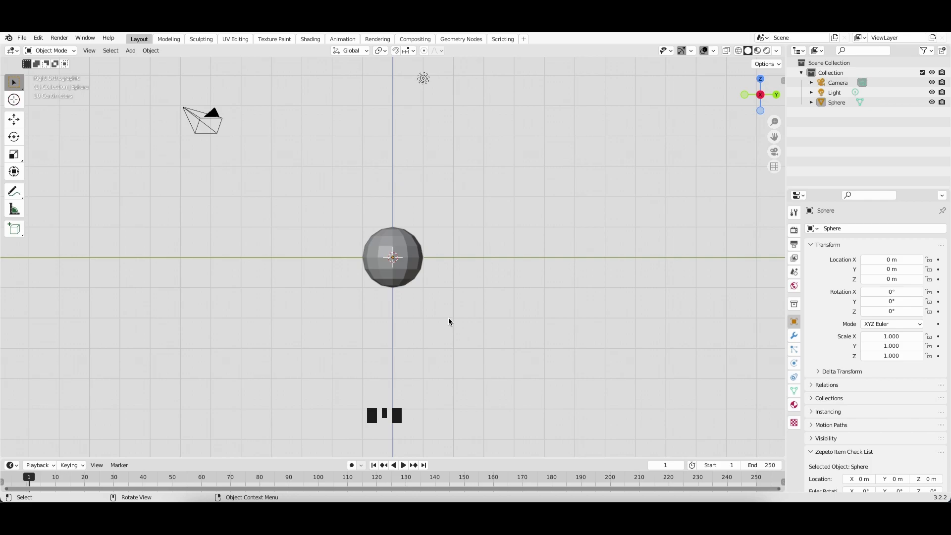
- Enter Edit Mode on the sphere
key(Escape)
key(Escape)
click(506, 279)
key(Escape)
key(Escape)
click(495, 282)
key(Tab)
click(487, 284)
key(Tab)
key(Tab)
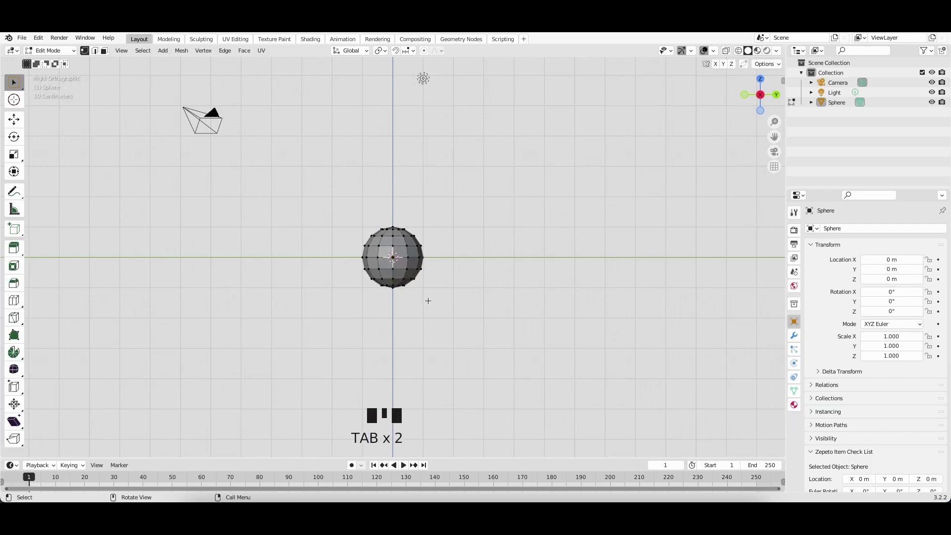
- Delete the faces of the sphere's lower half, using face selection with X-ray temporarily enabled
key(3)
drag(446, 308, 408, 323)
key(alt+z)
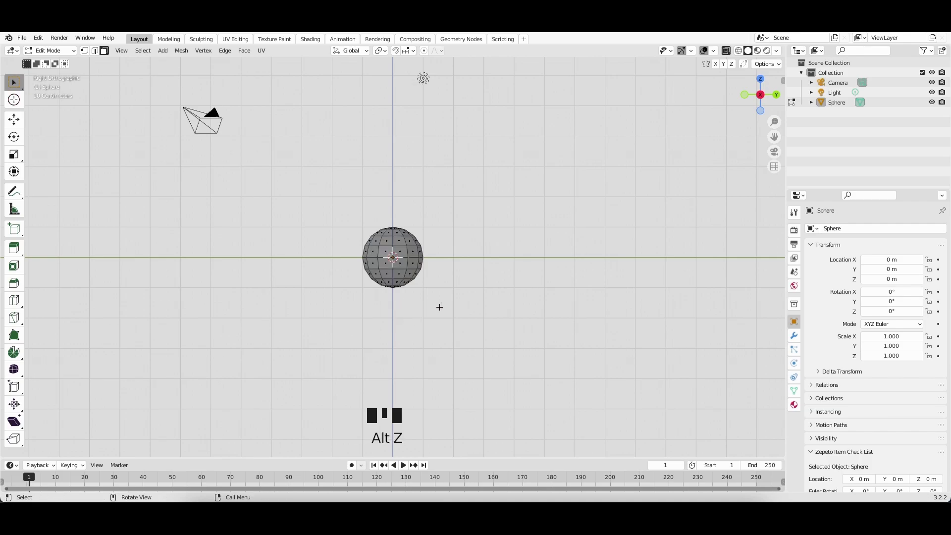
drag(469, 318, 325, 261)
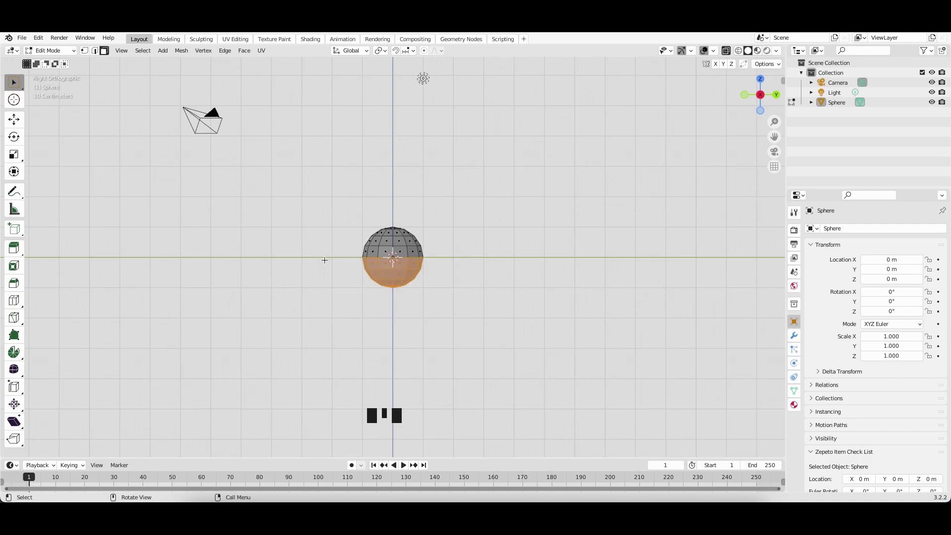
key(x)
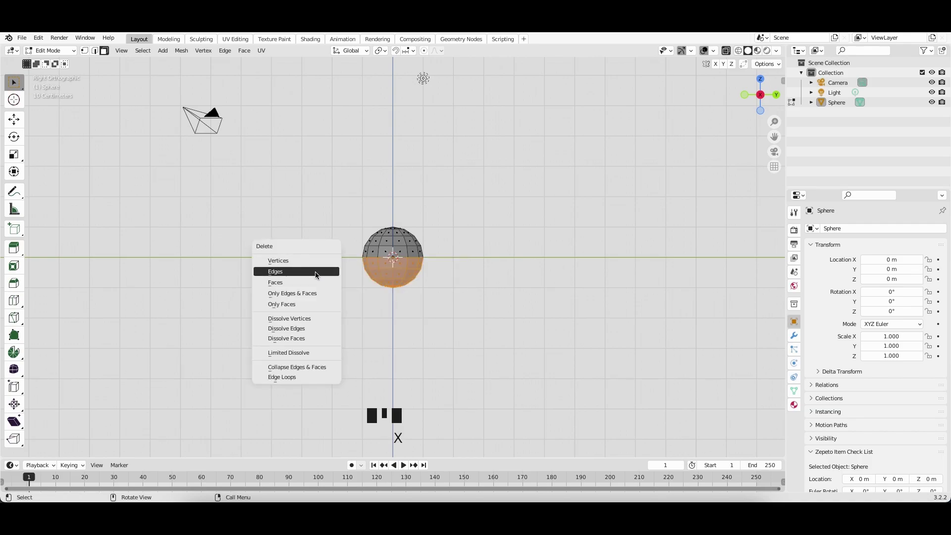
click(314, 283)
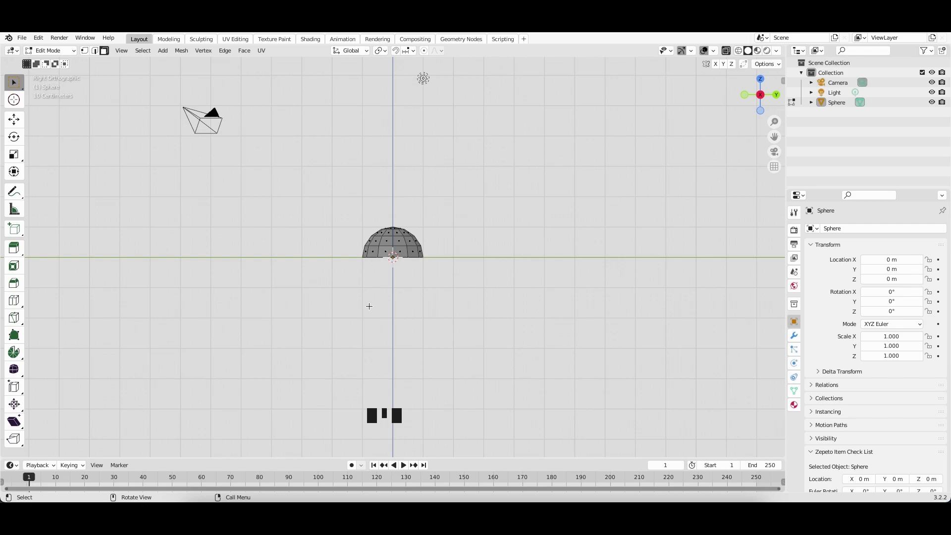
key(alt+z)
click(432, 320)
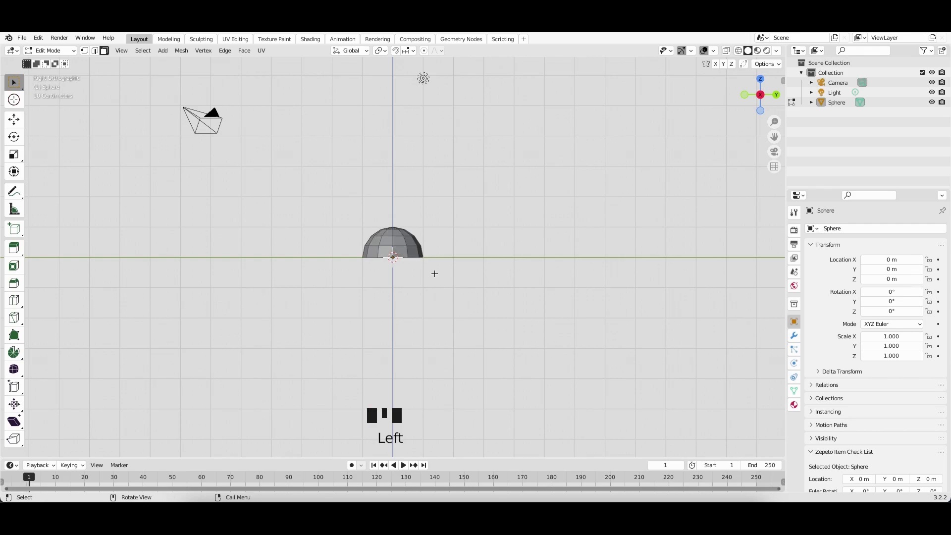
- Extrude the open bottom edge loop of the dome about 1.72 m downward along the Z axis
scroll(427, 273, down, 1)
super+scroll(427, 272, up, 5)
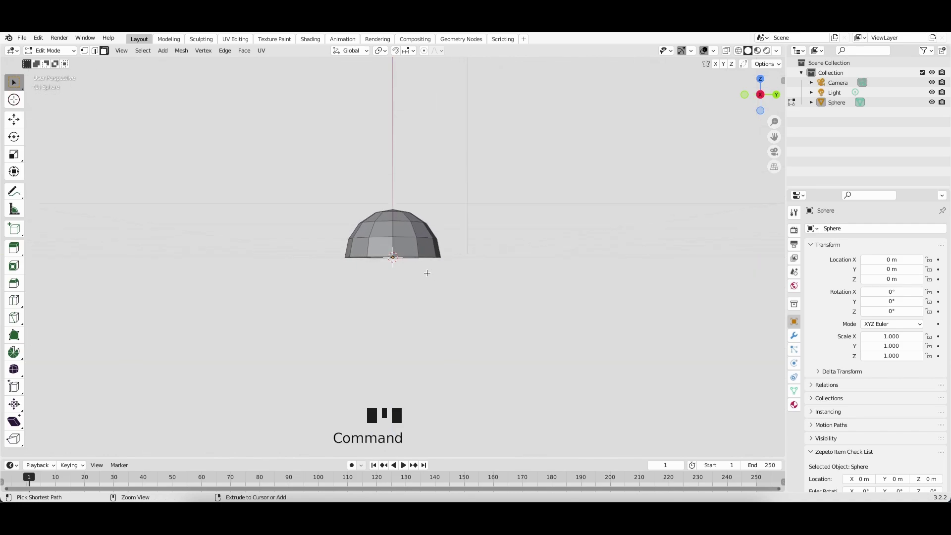
click(765, 95)
click(552, 247)
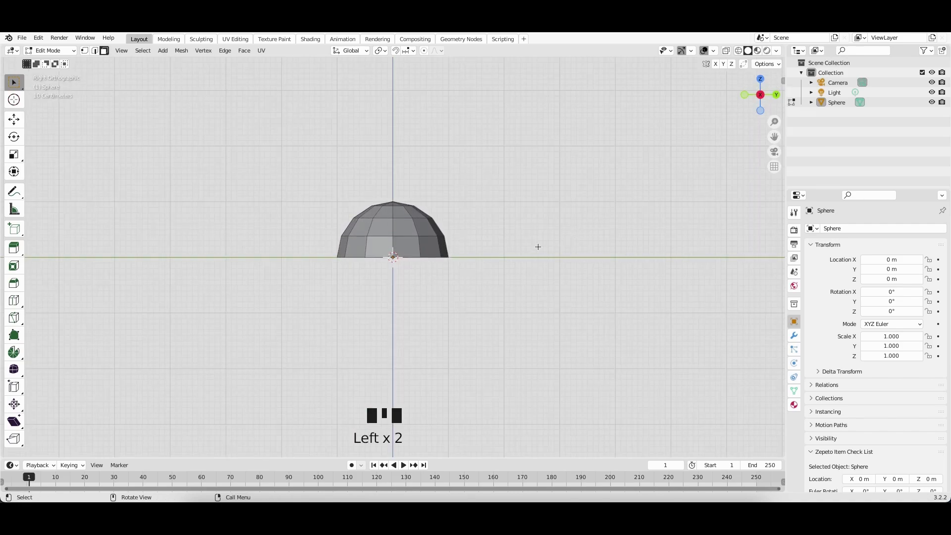
super+scroll(435, 254, up, 2)
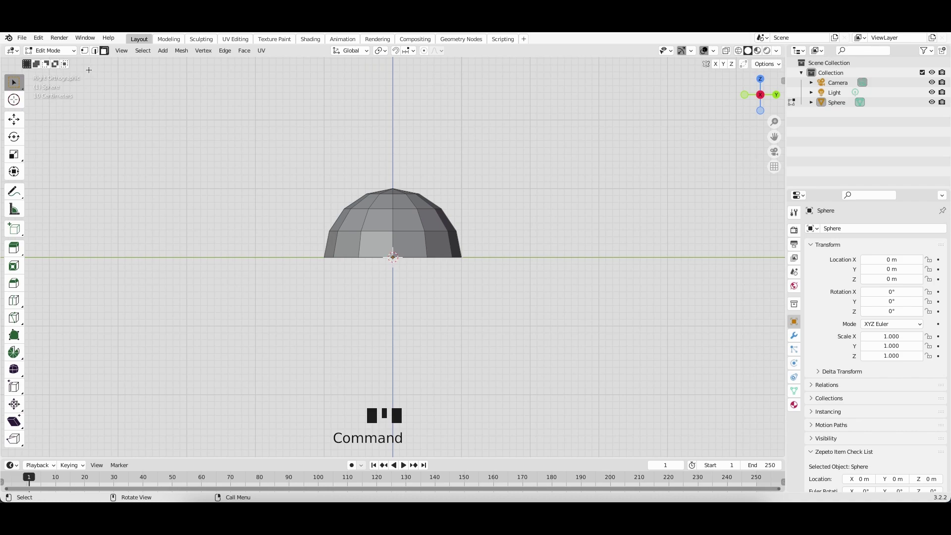
key(2)
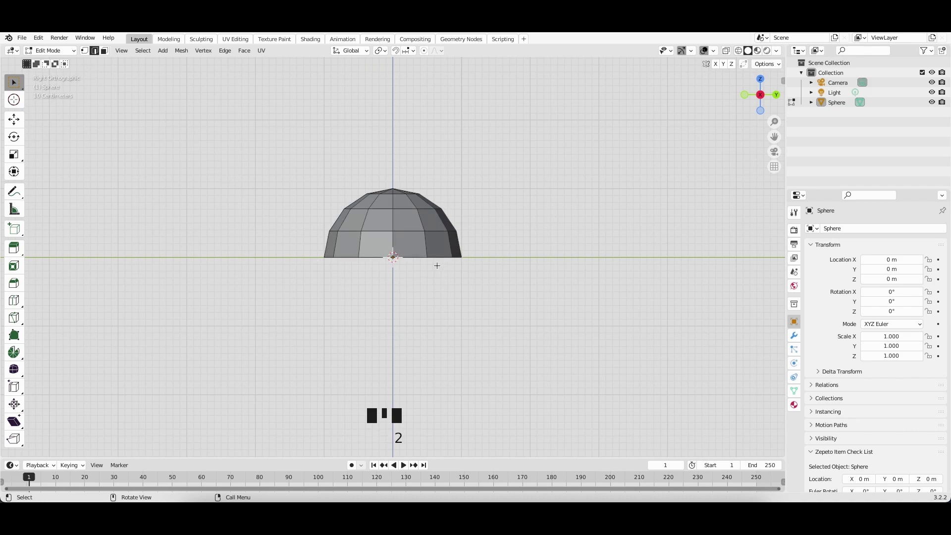
alt+click(416, 258)
key(e)
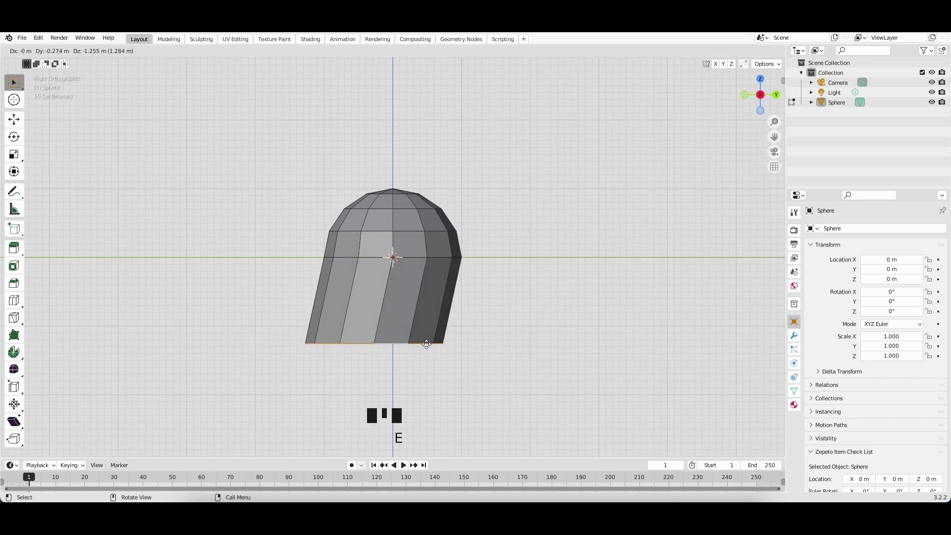
key(z)
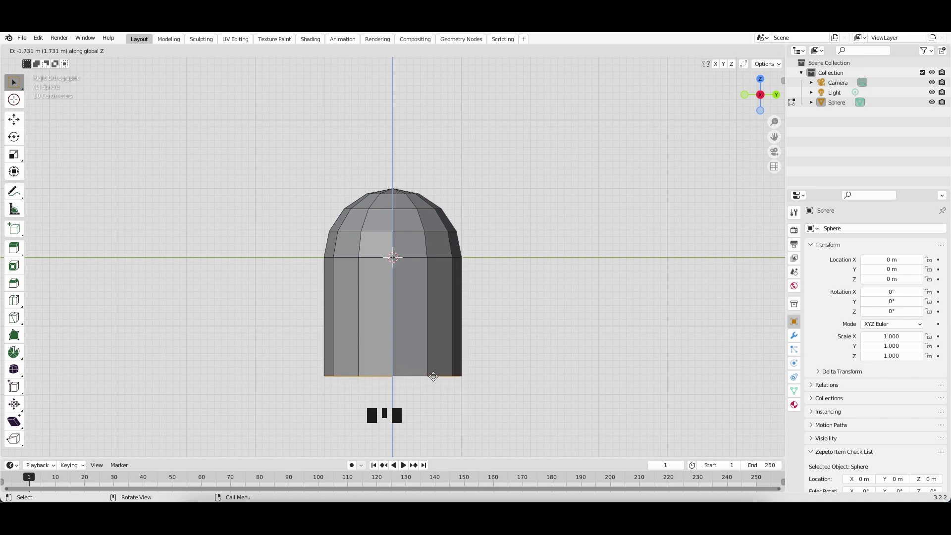
click(434, 377)
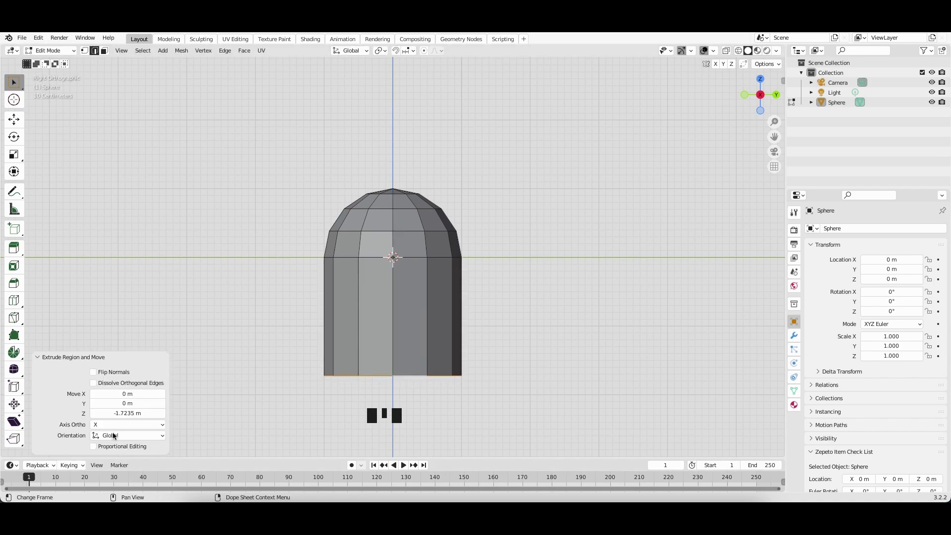
- Set the extrusion's Z movement to -2.2 m
click(136, 414)
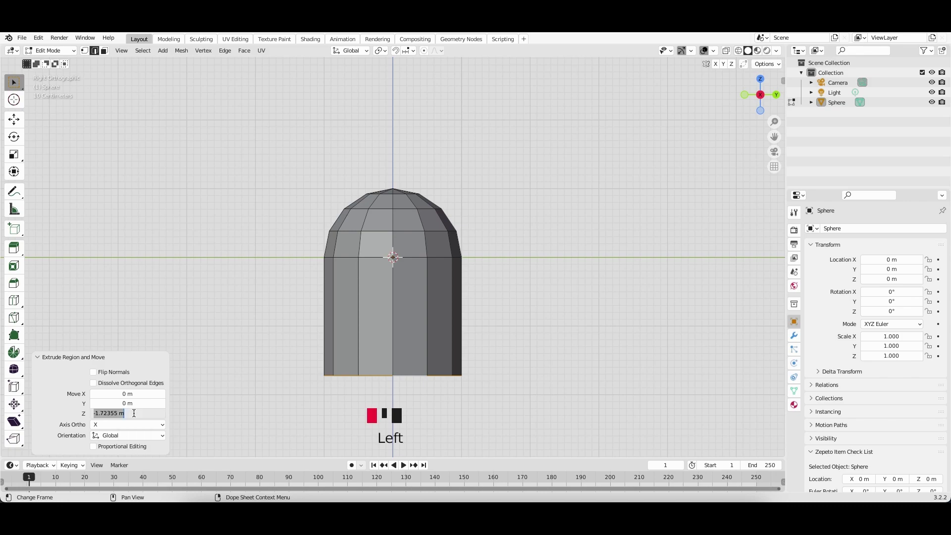
text(-2.2)
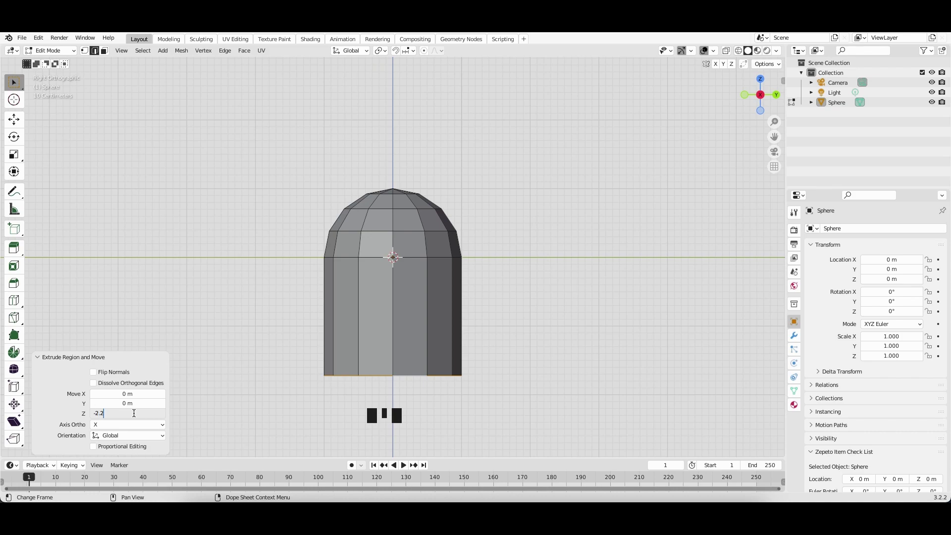
key(Return)
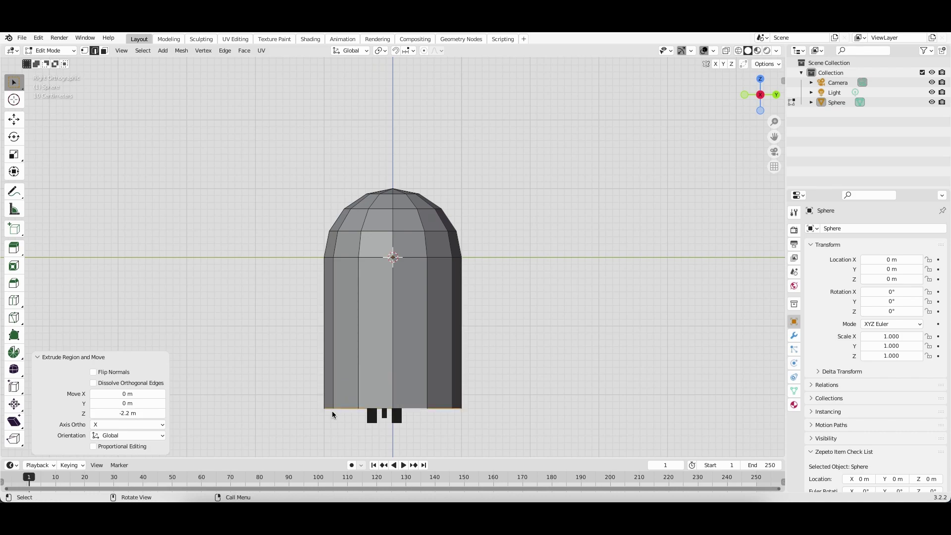
- Scale the body's open bottom edge loop inward to about 0.845 to taper the lower end
shift+scroll(475, 338, down, 5)
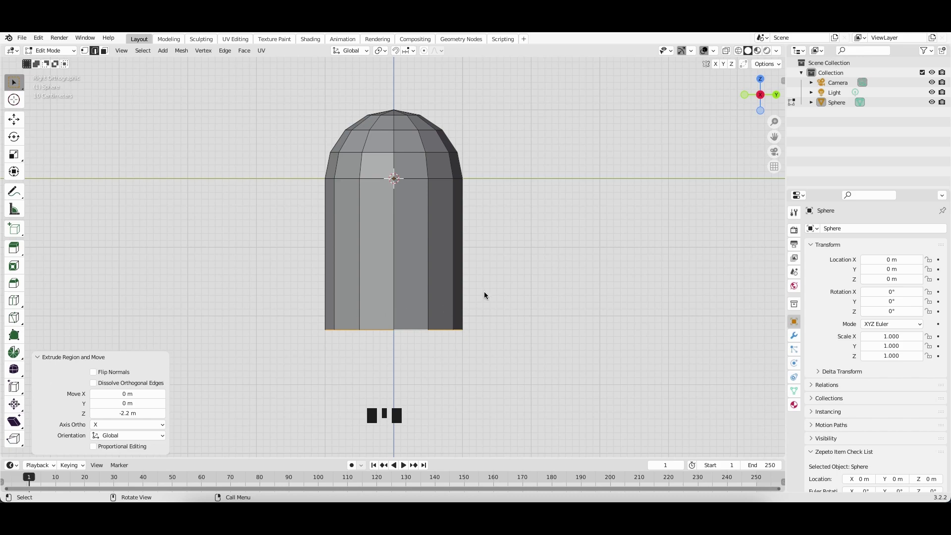
key(s)
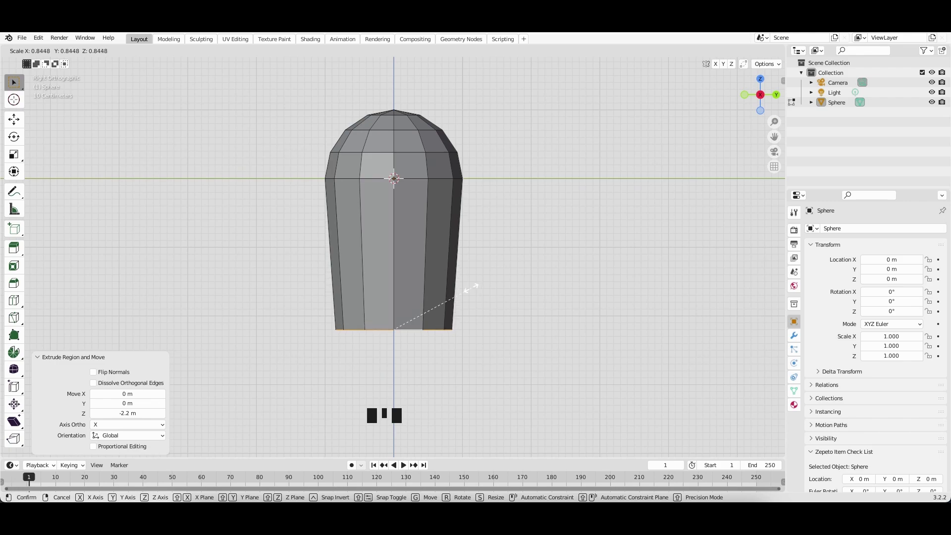
click(470, 288)
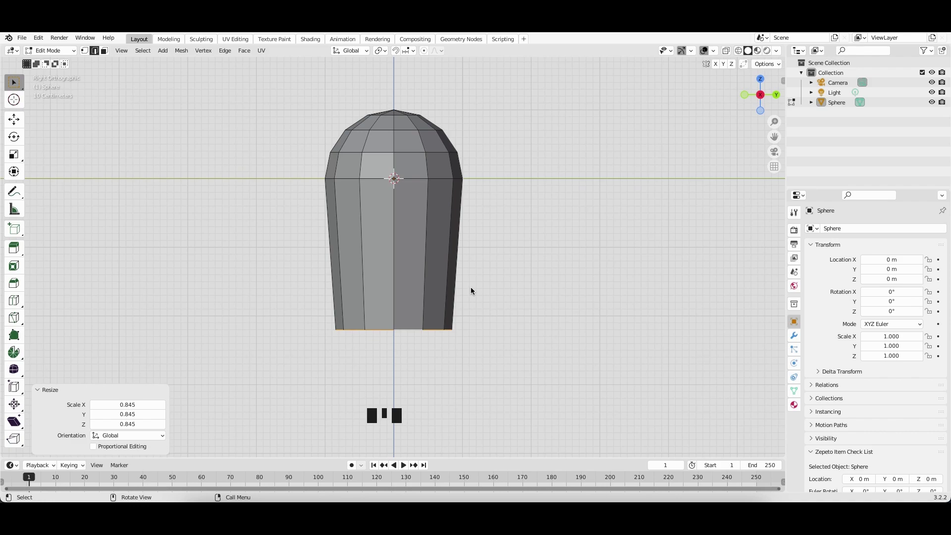
- Set the bottom loop's resize scale to 0.8 on the X, Y and Z axes
click(147, 404)
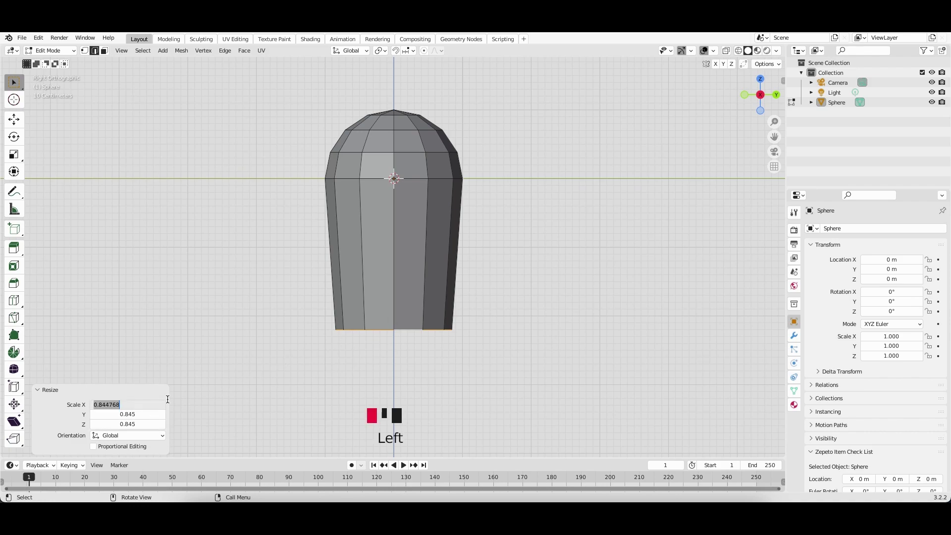
text(0)
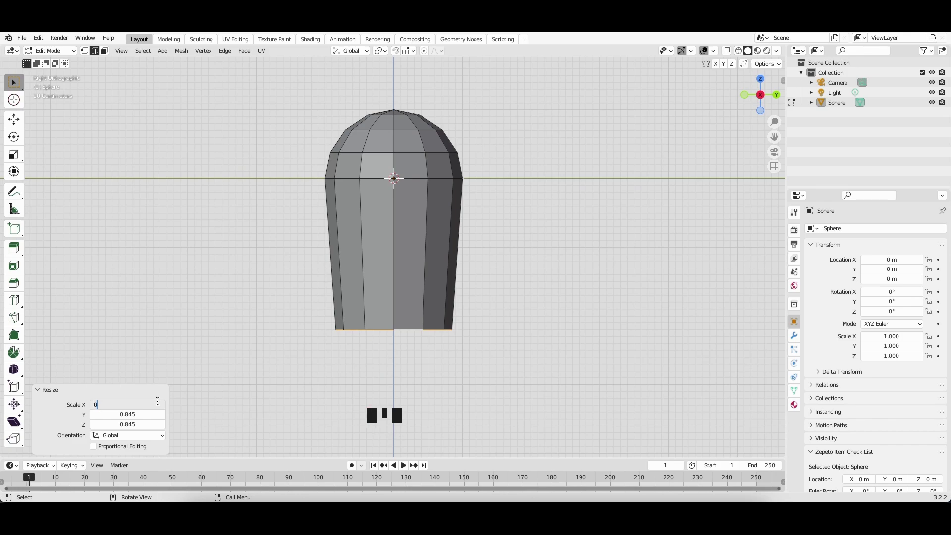
text(.8)
key(Return)
click(138, 415)
text(0.8)
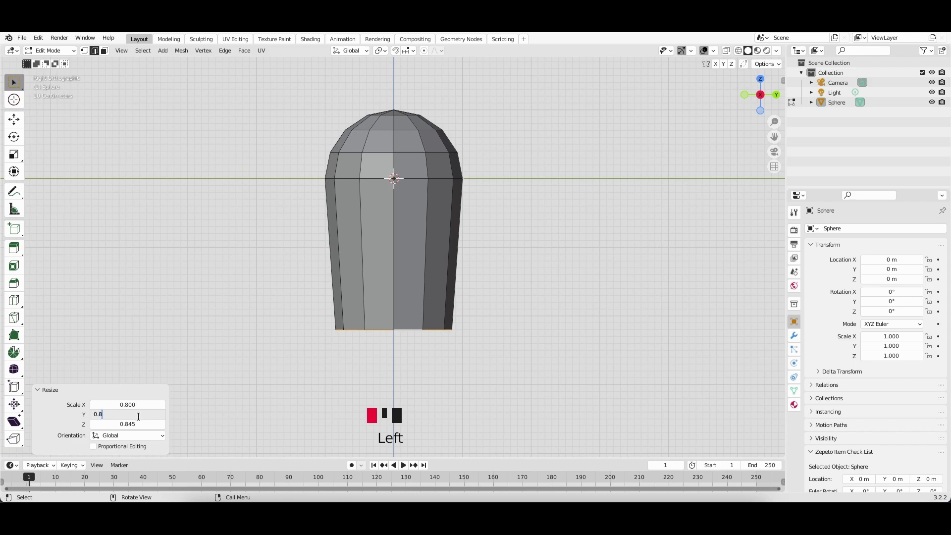
key(Return)
click(142, 425)
text(0)
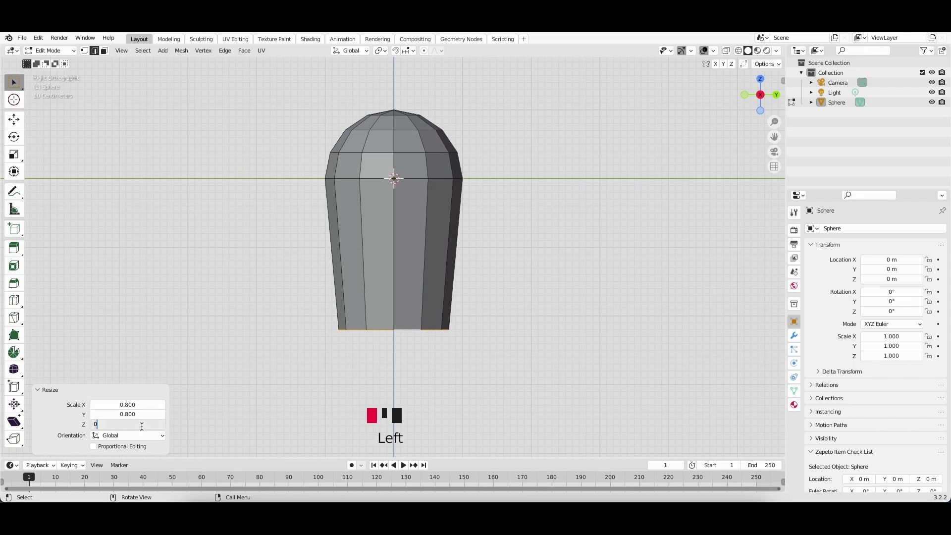
text(.8)
key(Return)
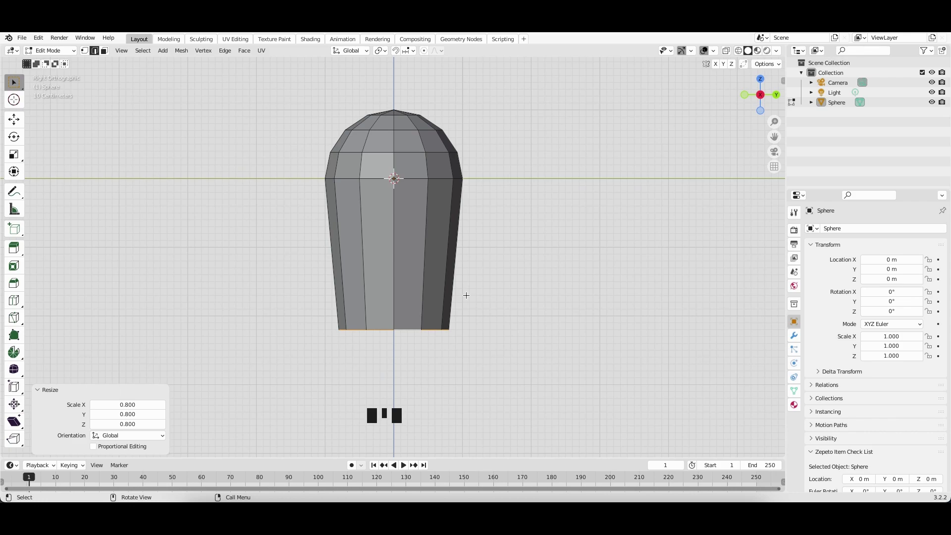
- Extrude the bottom edge loop inward from the bottom view, scaling the new loop to about 0.767
click(761, 78)
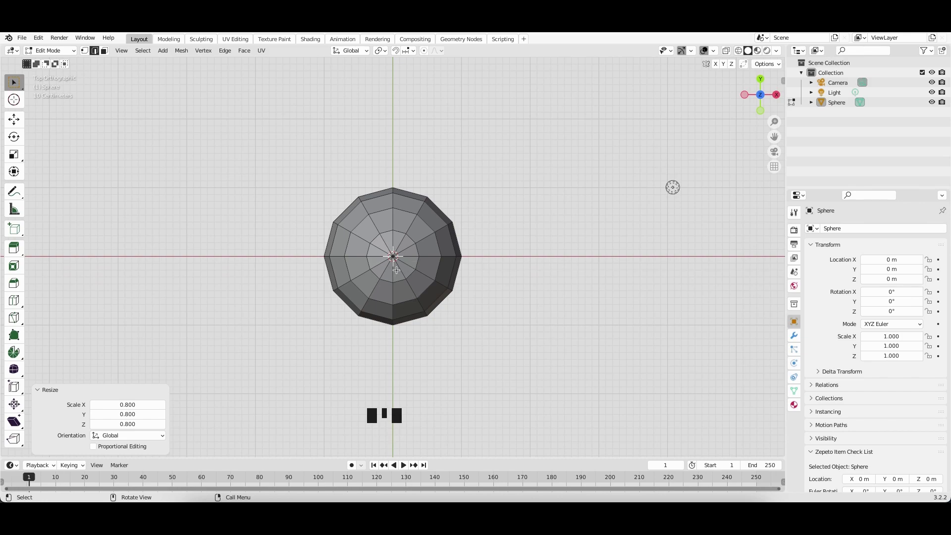
click(761, 96)
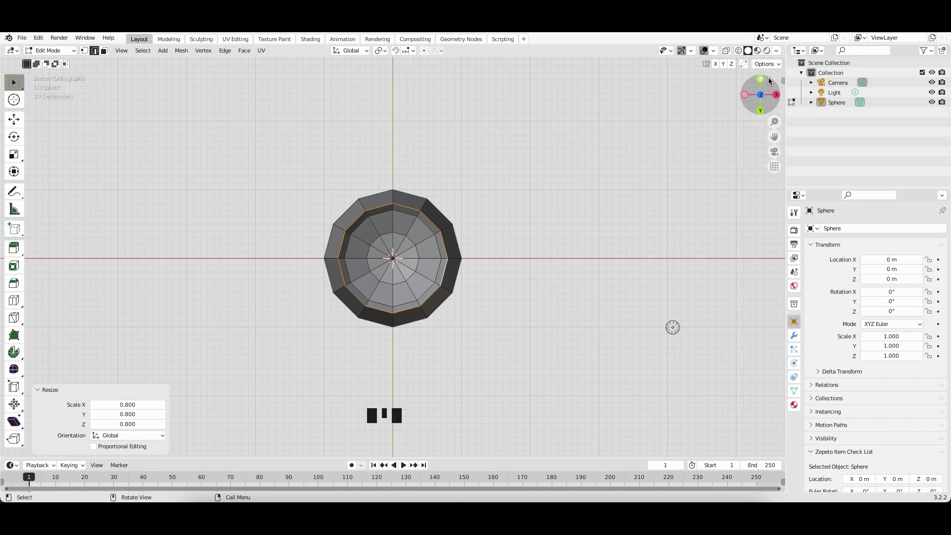
click(777, 95)
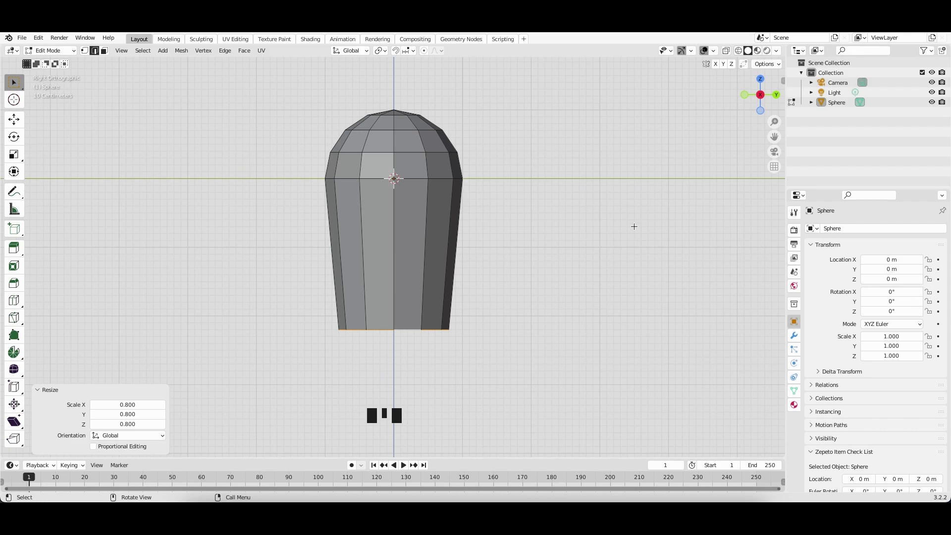
click(762, 110)
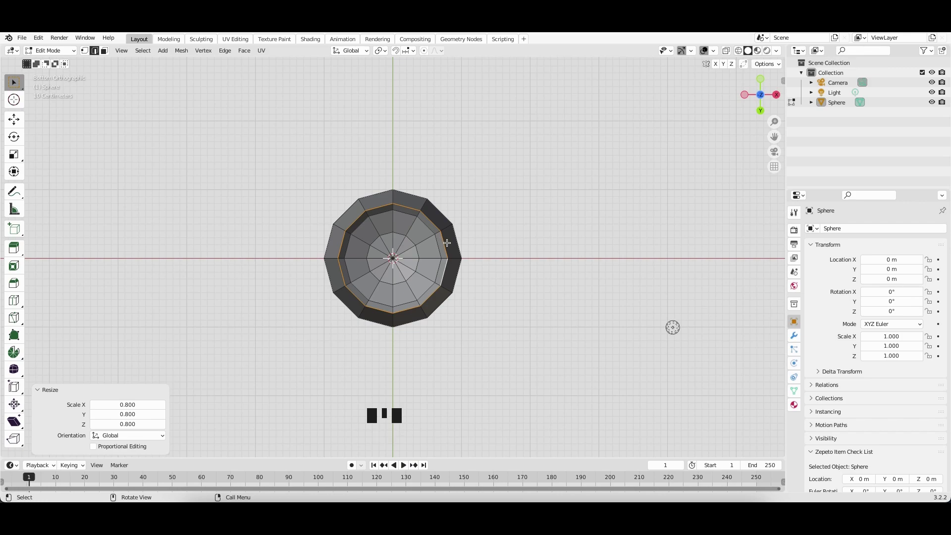
key(e)
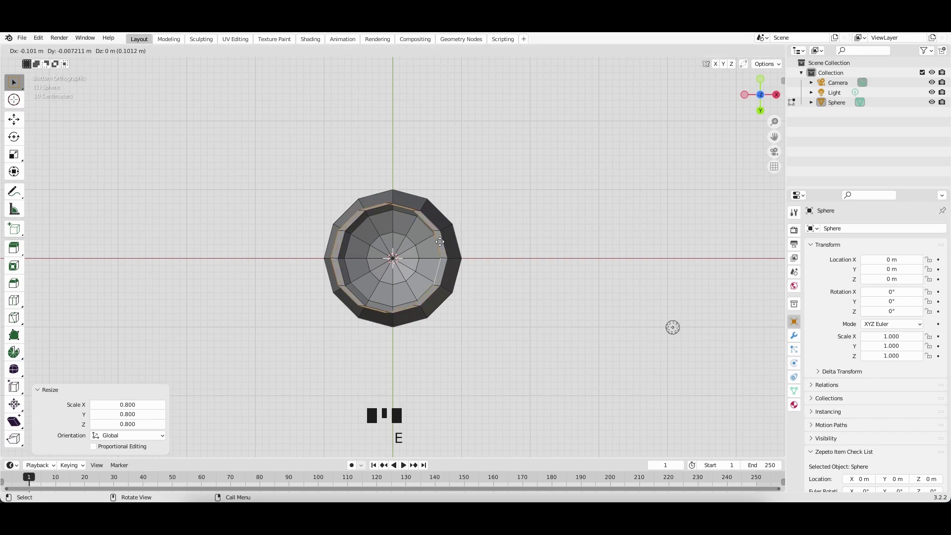
key(s)
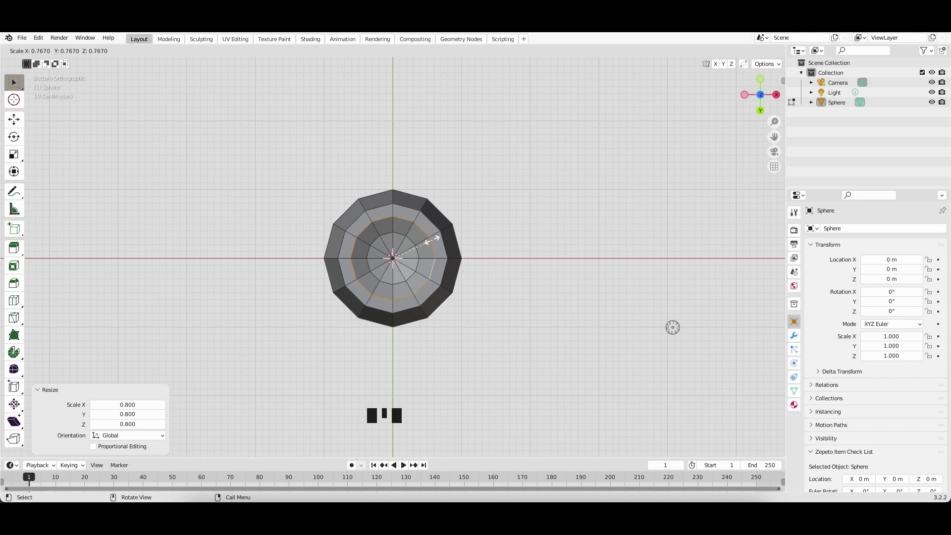
click(432, 240)
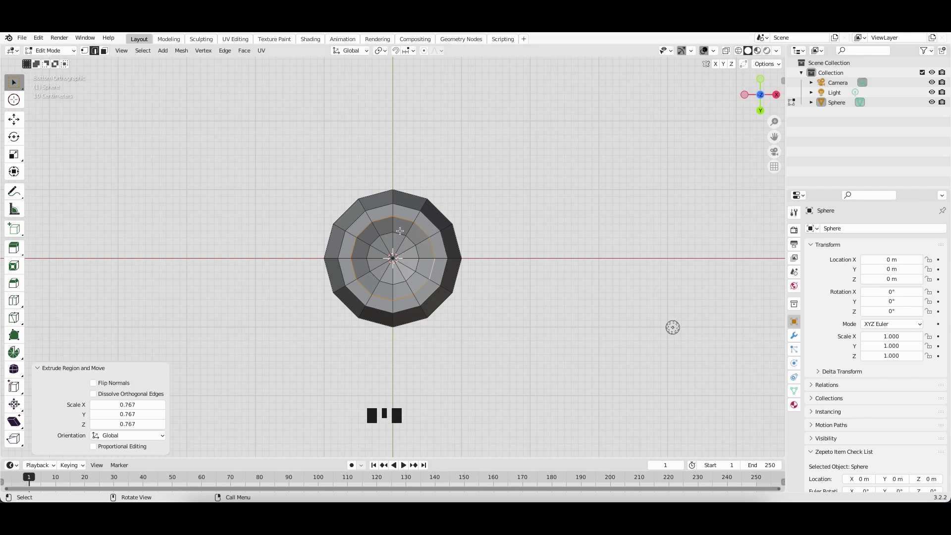
- Isolate the sphere in local view and extrude the inner bottom loop about 0.105 m downward along Z
key(KP_Divide)
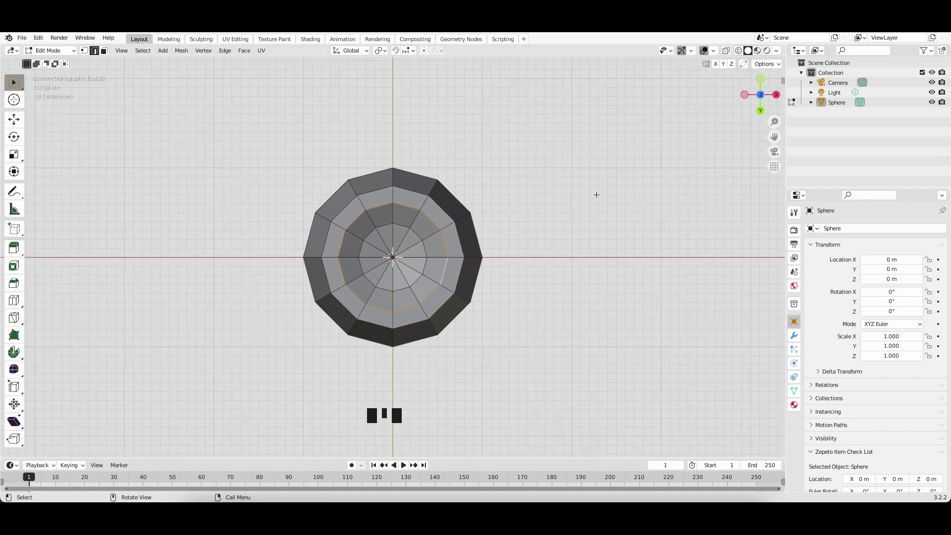
drag(762, 92, 695, 154)
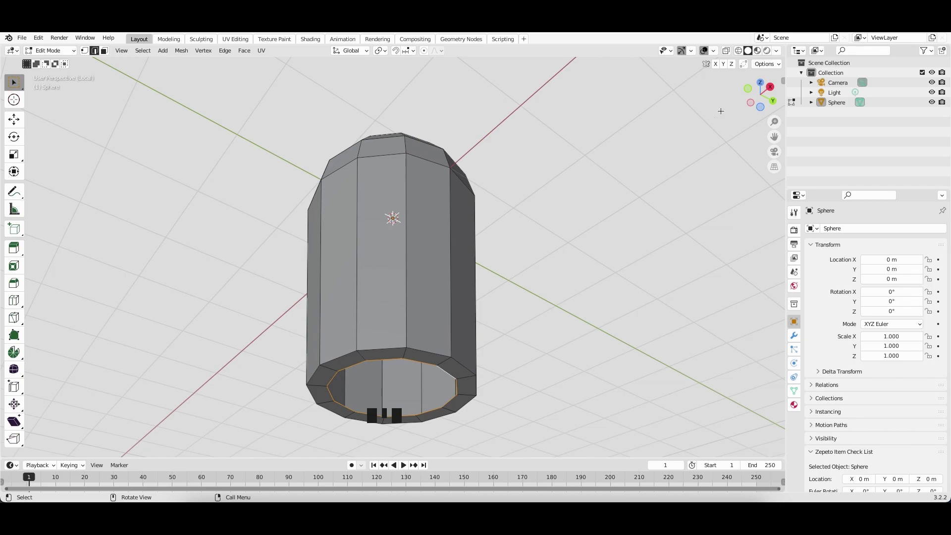
click(769, 86)
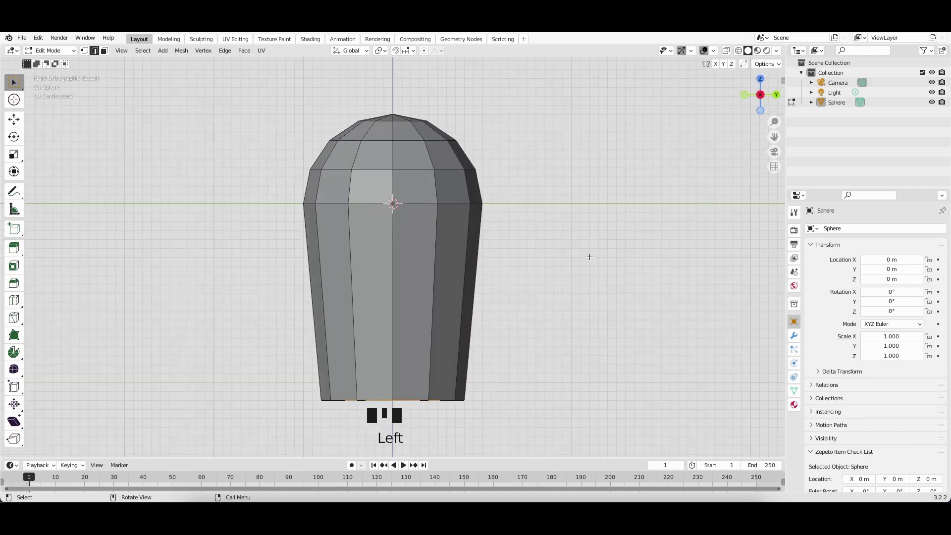
shift+scroll(567, 258, down, 5)
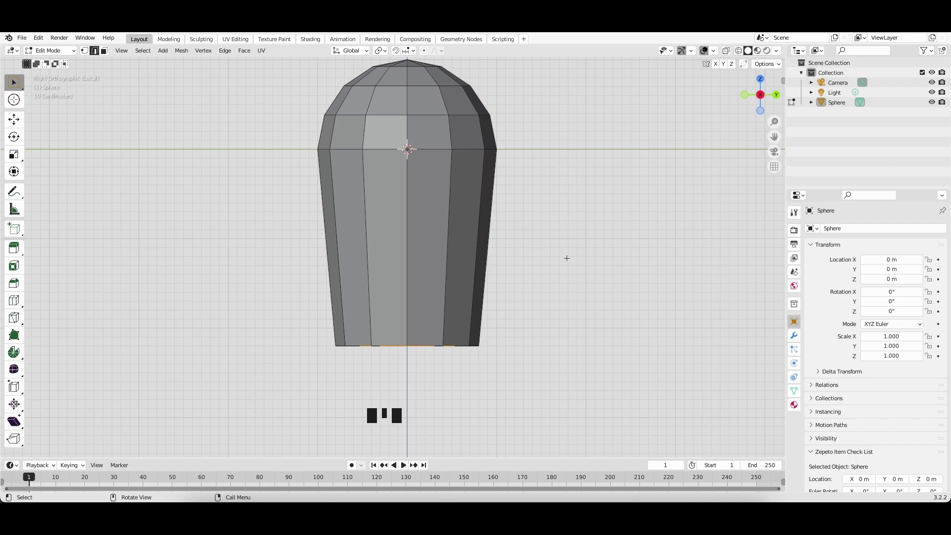
key(e)
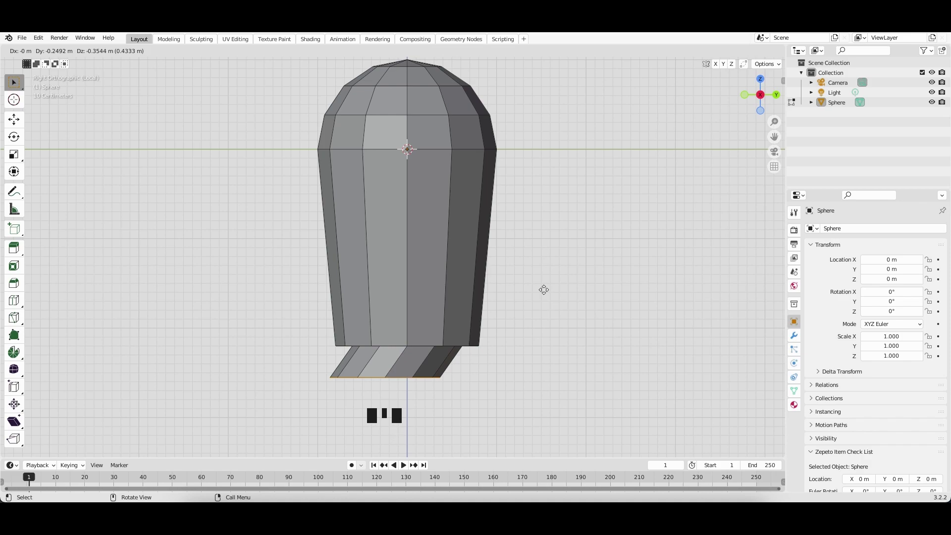
key(z)
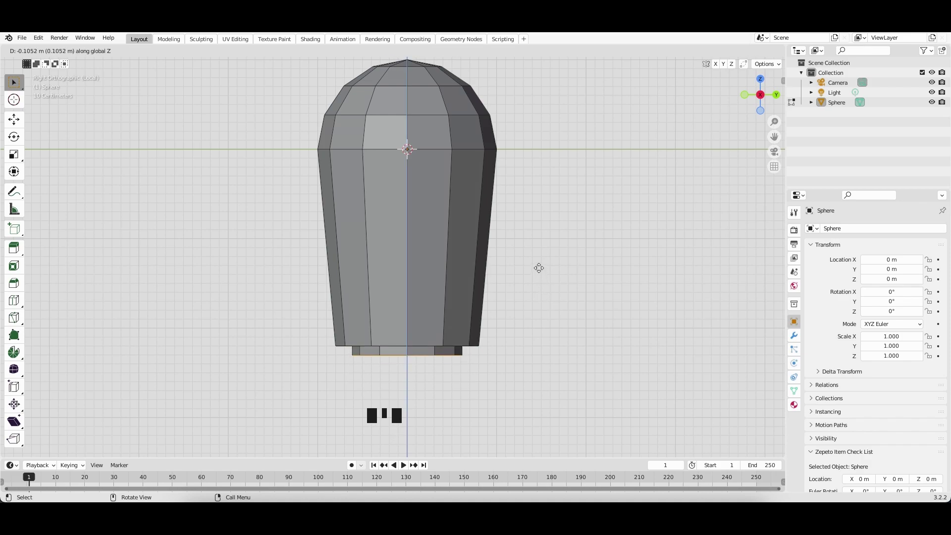
click(539, 267)
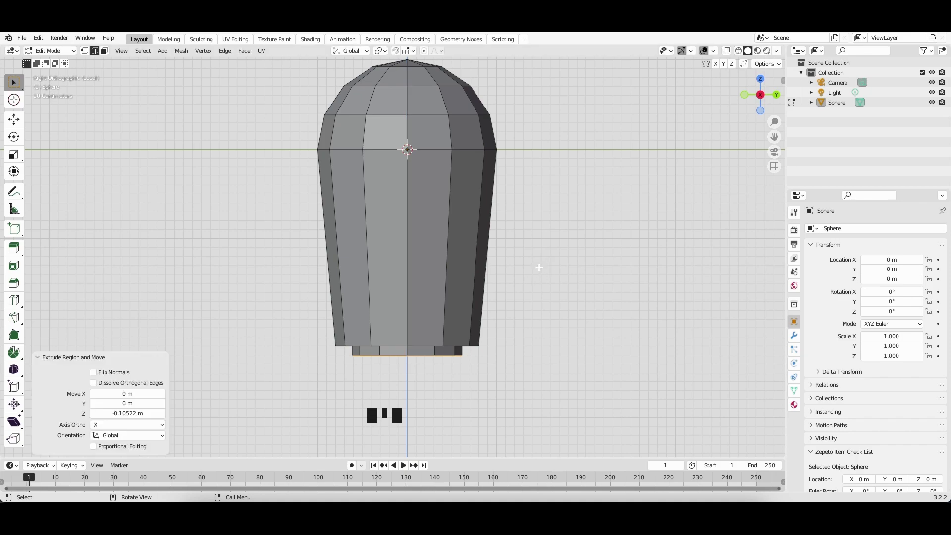
- Extrude the neck's bottom loop another 0.288 m or so down along Z and flare it to about 1.141 scale
key(e)
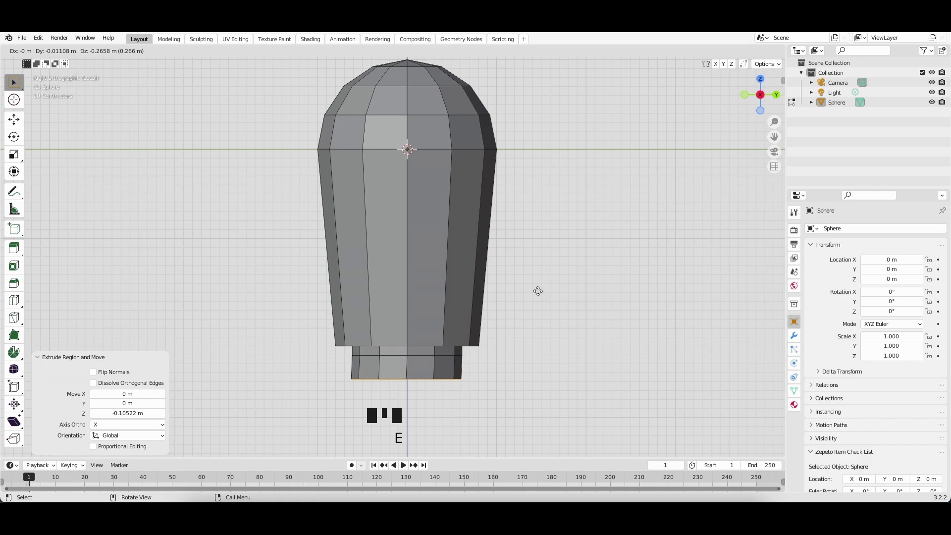
key(z)
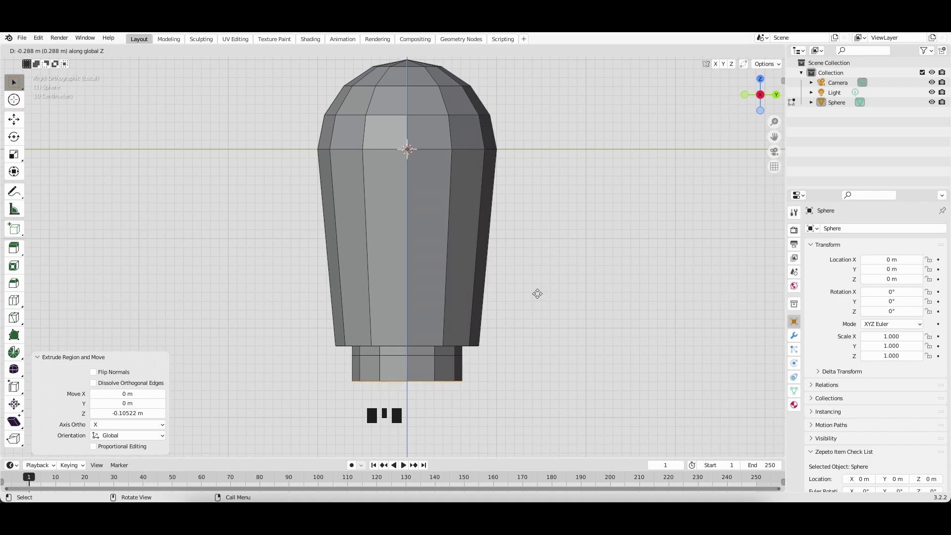
click(538, 294)
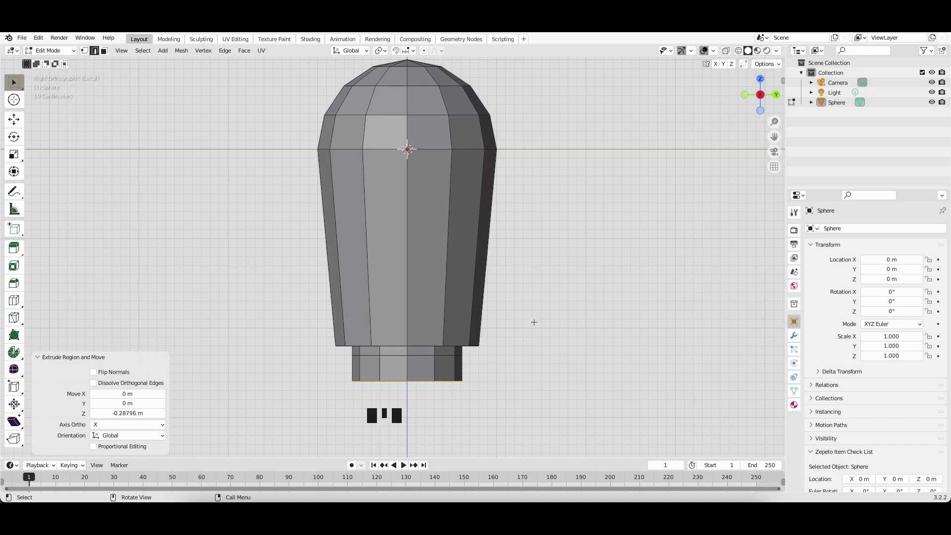
key(s)
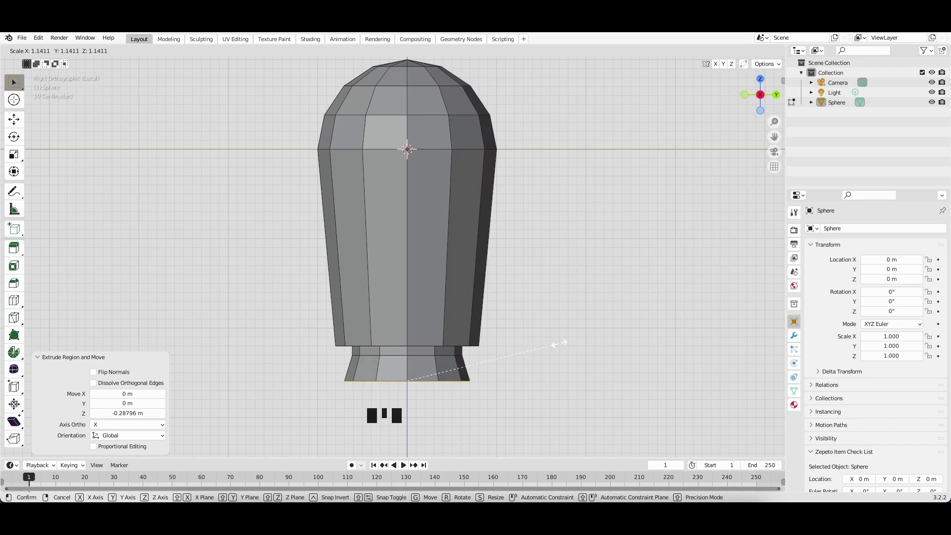
click(559, 343)
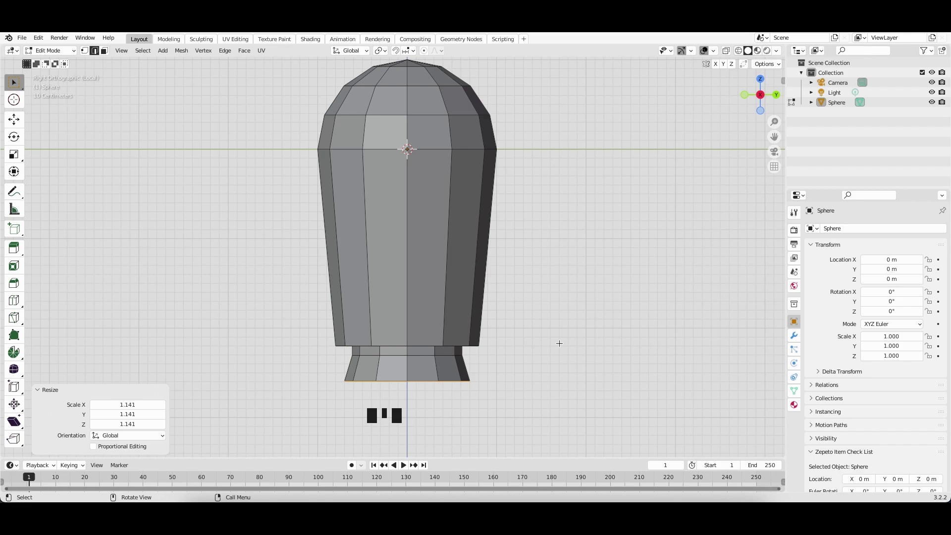
- Extrude the flared bottom loop about 0.332 m downward along the Z axis
key(e)
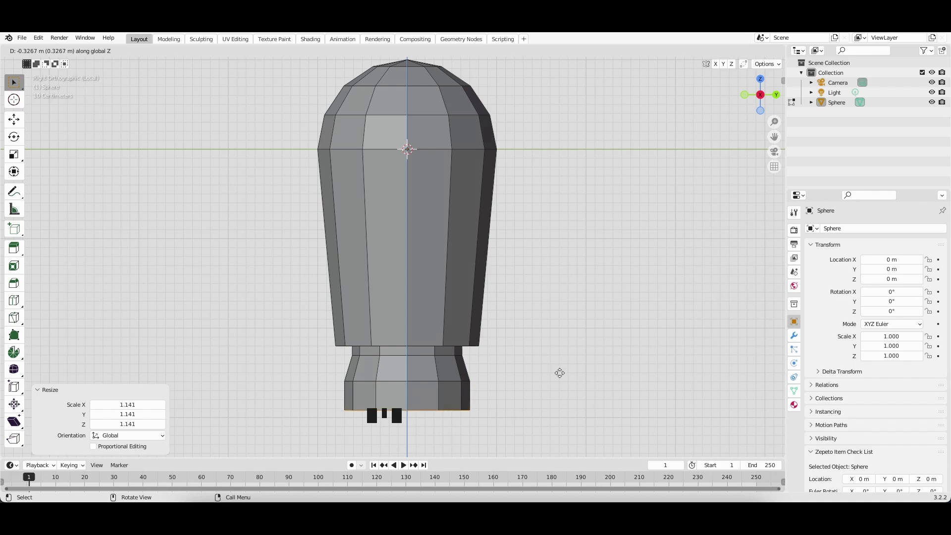
click(560, 374)
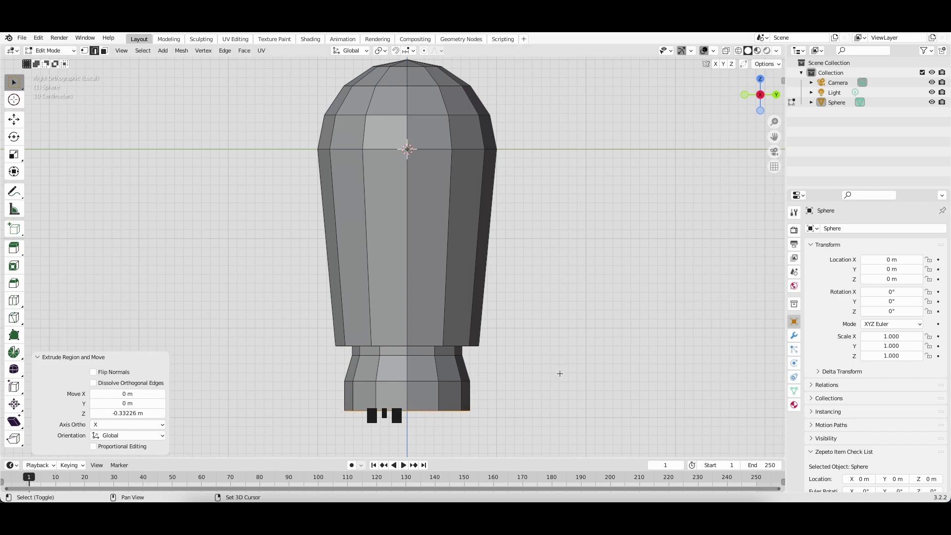
shift+scroll(560, 374, down, 4)
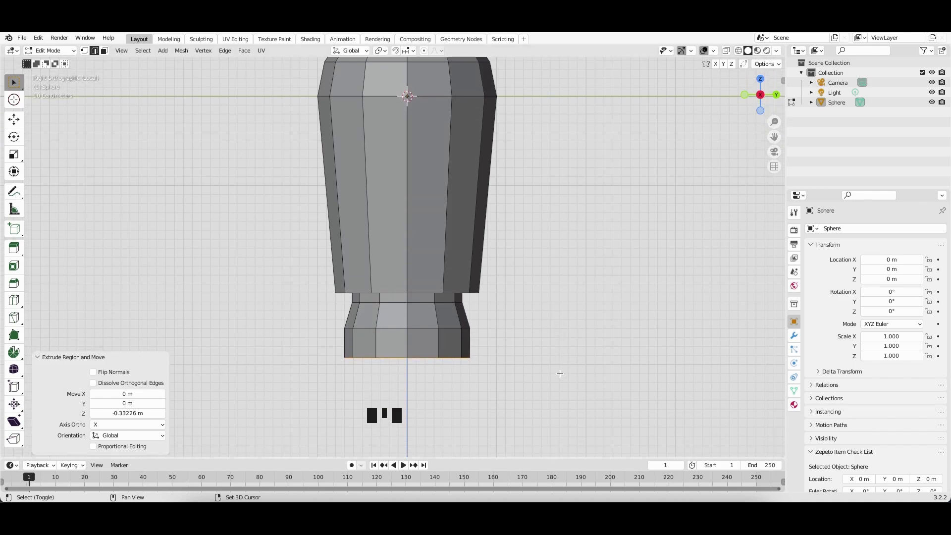
- Extrude the base's bottom loop inward from the bottom view, scaling the new loop to about 0.554
click(761, 112)
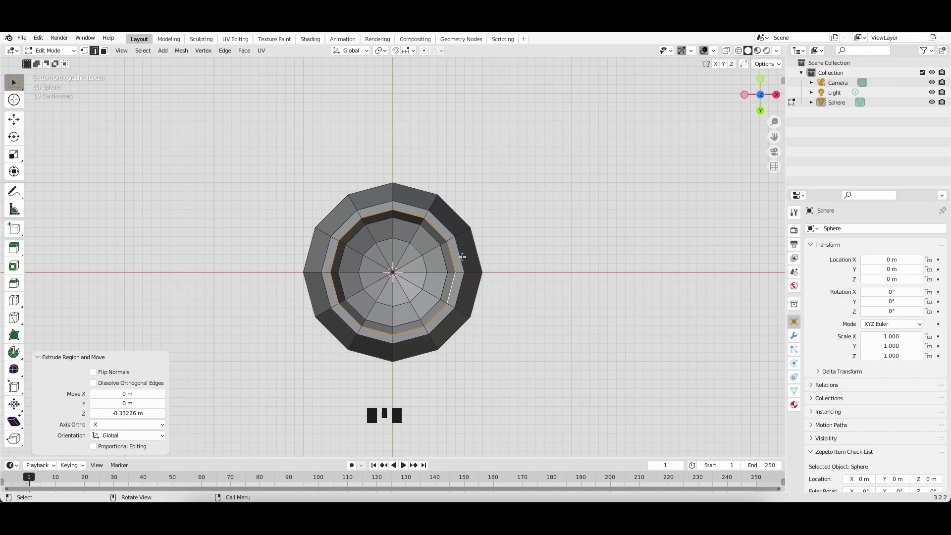
key(e)
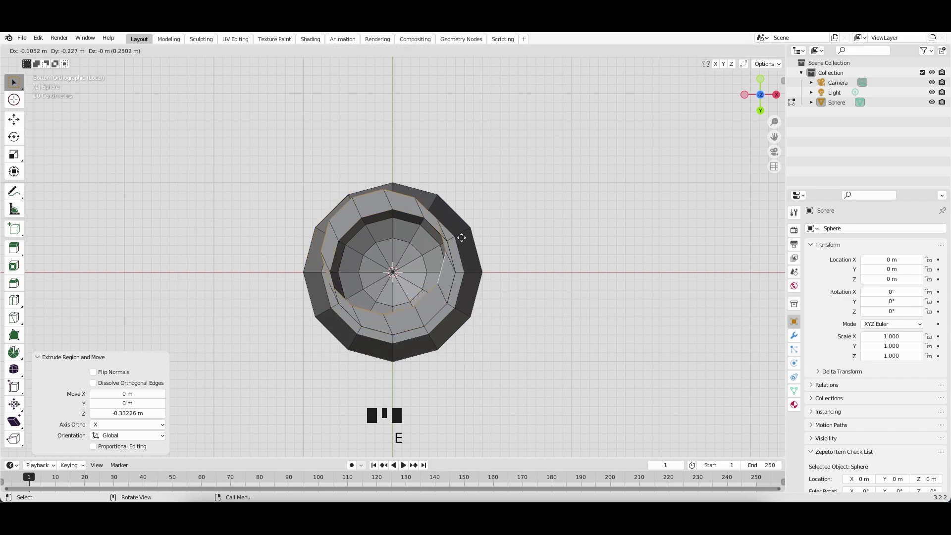
key(s)
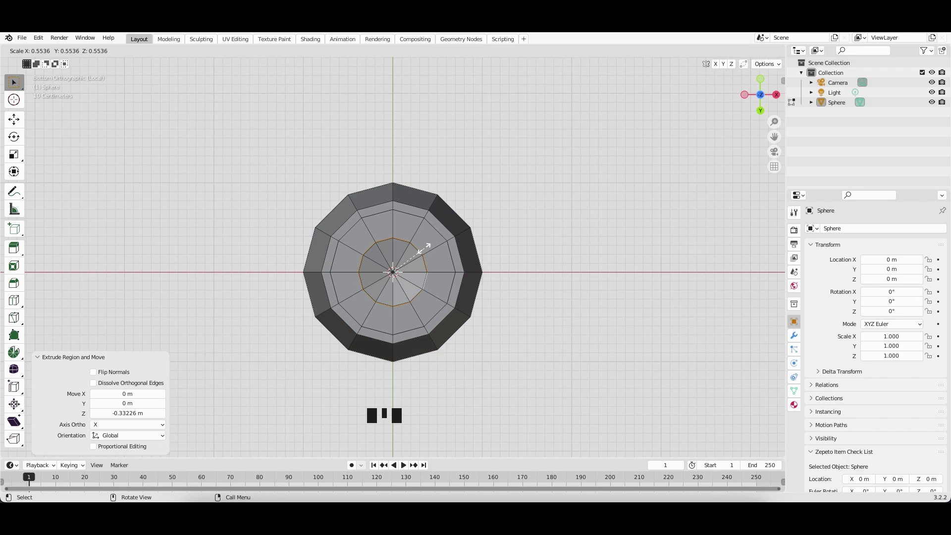
click(425, 247)
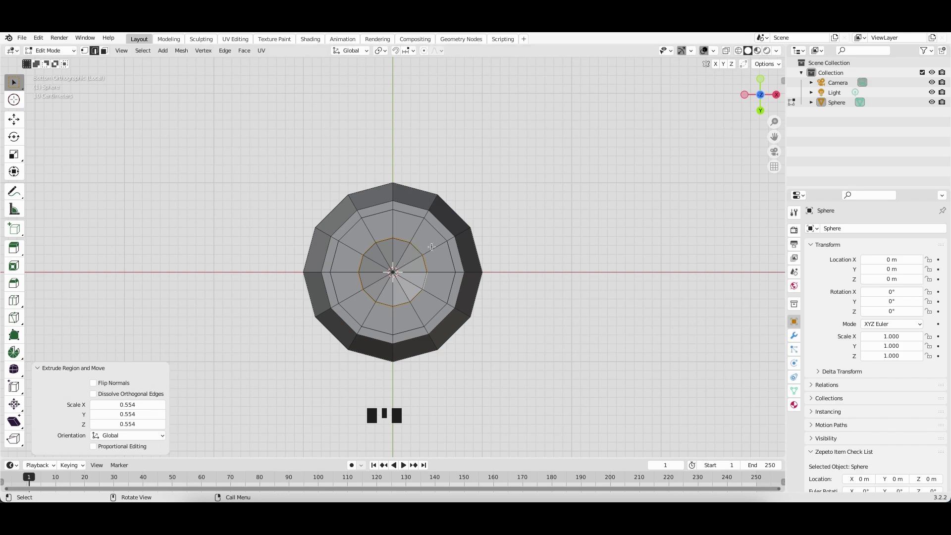
drag(760, 94, 747, 82)
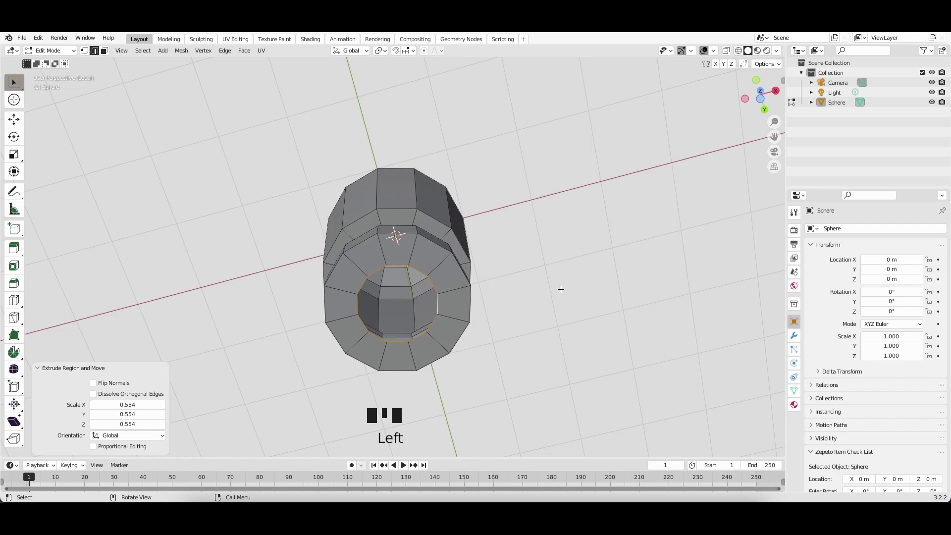
- Fill the open inner loop on the underside of the base with a face
key(f)
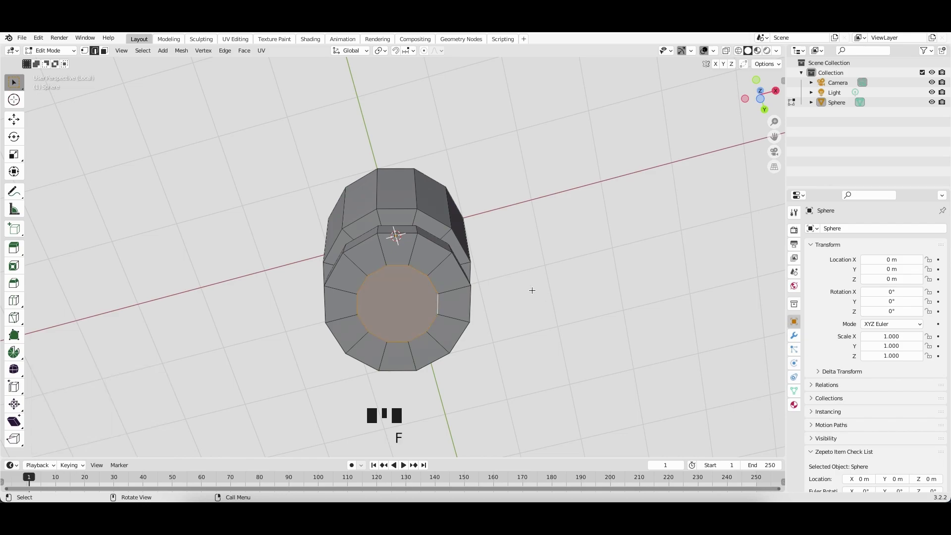
mouse_move(471, 214)
middle_down()
mouse_move(471, 232)
mouse_move(472, 213)
middle_up()
super+scroll(472, 213, up, 3)
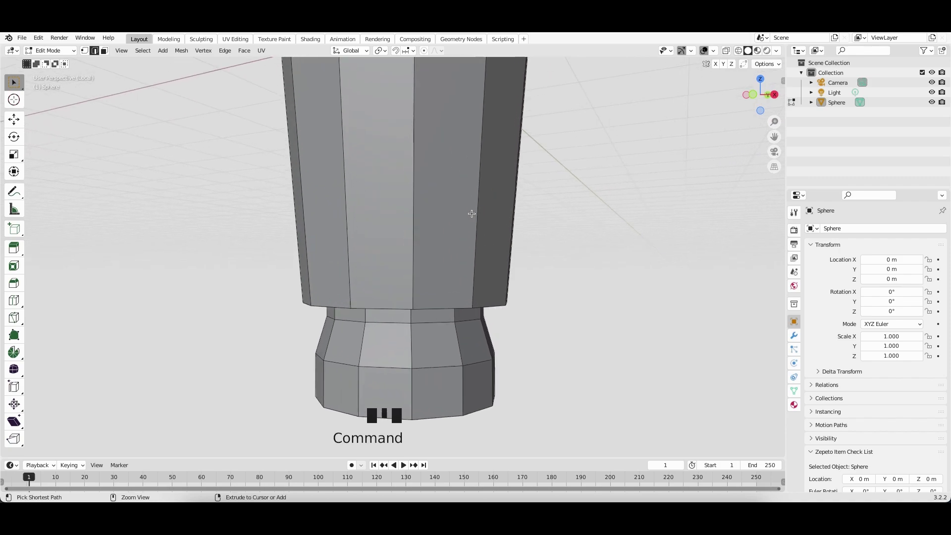
super+scroll(472, 214, down, 5)
shift+scroll(472, 214, up, 2)
shift+scroll(471, 214, up, 2)
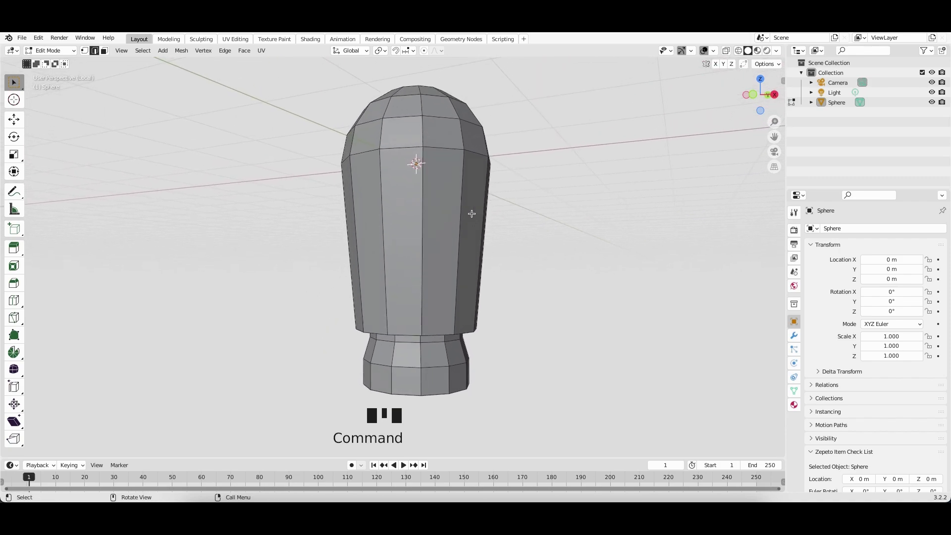
scroll(471, 214, up, 5)
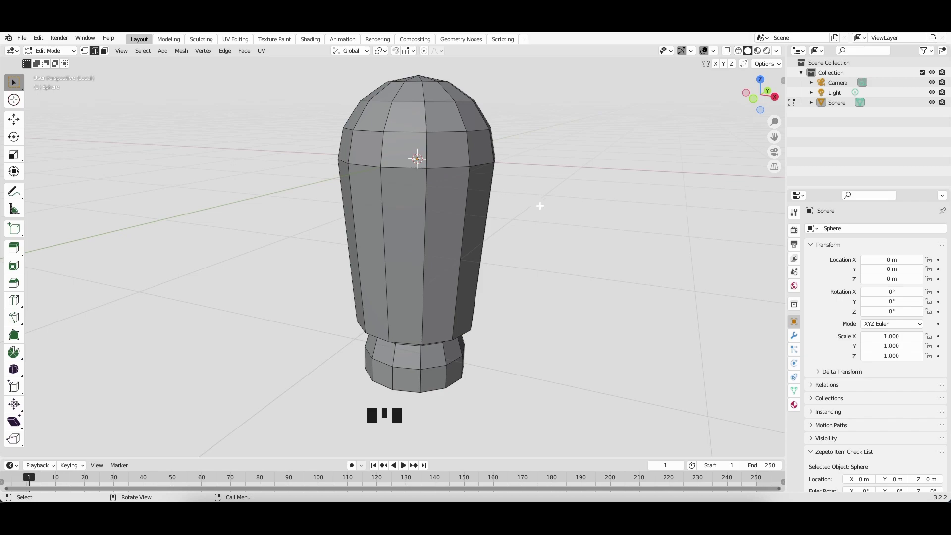
- Add a 2 m cube in Object Mode and move it in right view about 1.498 m along Y and -1.201 m along Z
key(Tab)
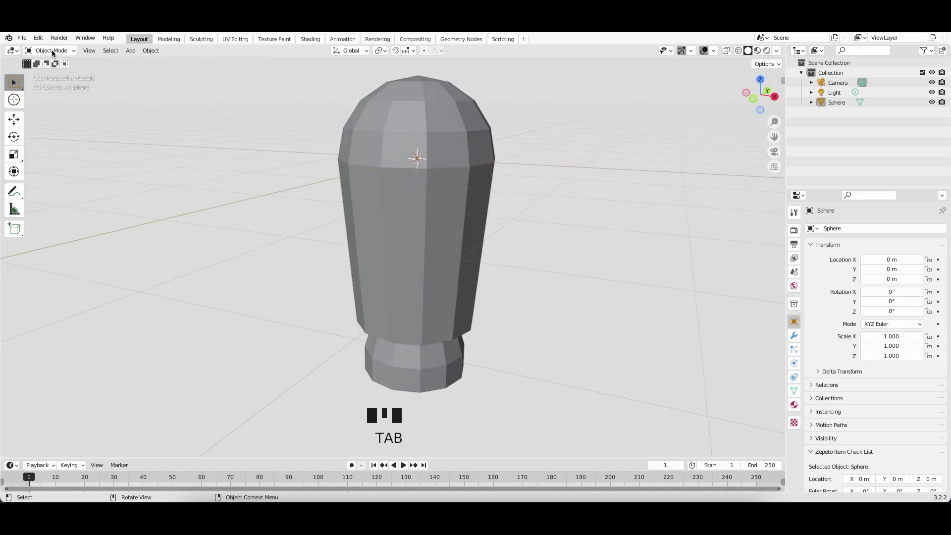
click(774, 98)
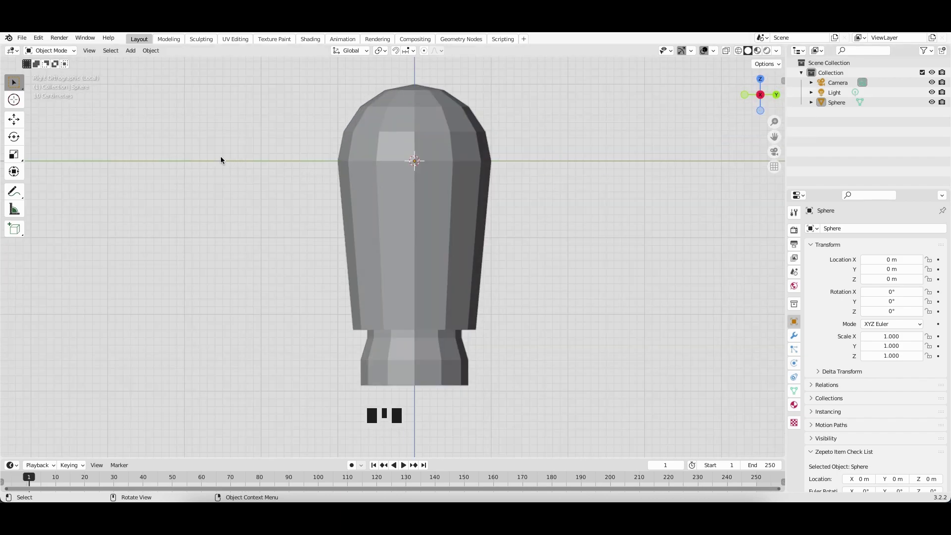
key(shift+a)
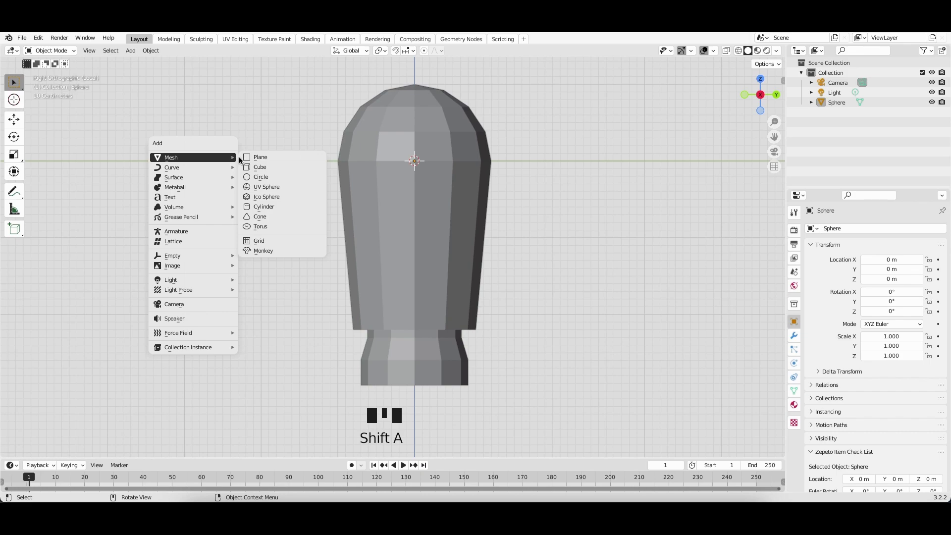
click(256, 168)
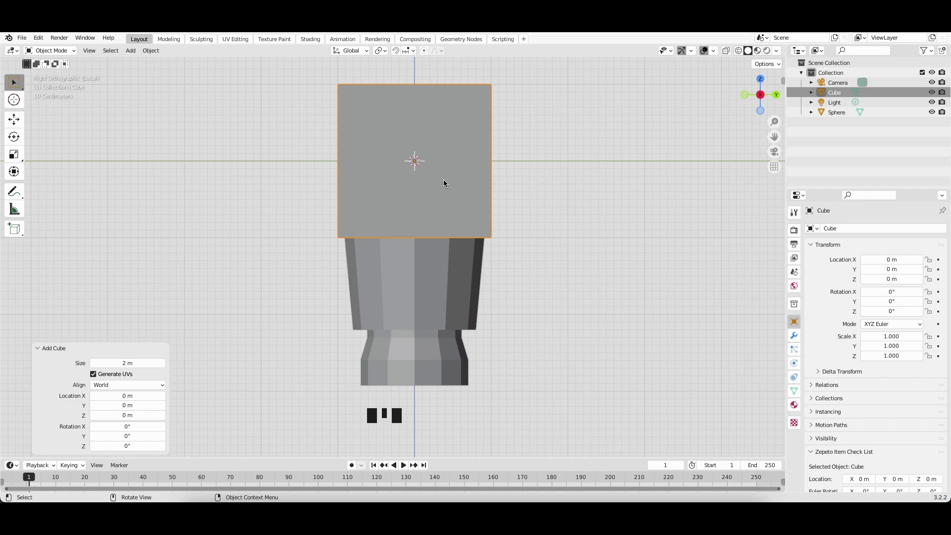
key(g)
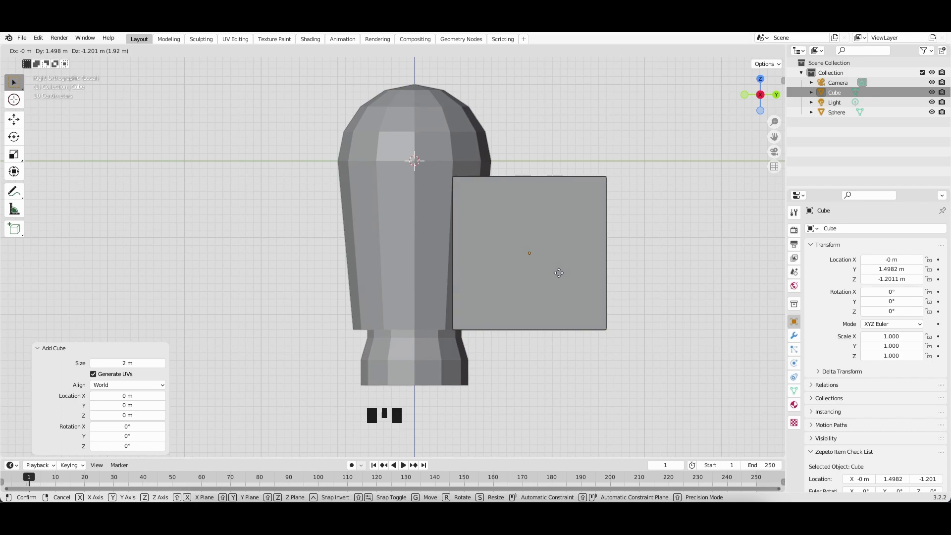
click(559, 273)
- Scale the cube into a thin panel, about -0.047 in X and 0.522 in Z
middle_drag(626, 147, 623, 150)
middle_drag(540, 240, 540, 241)
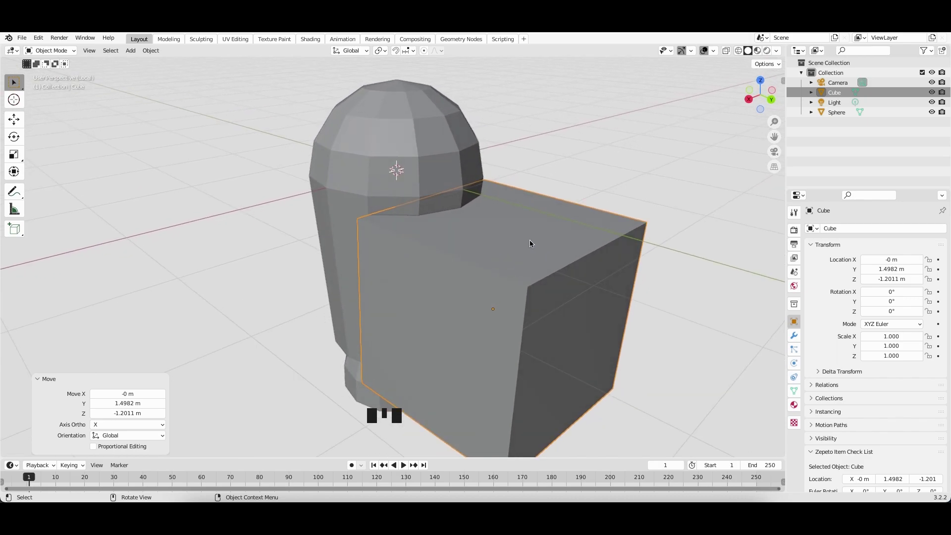
click(14, 154)
drag(420, 350, 505, 313)
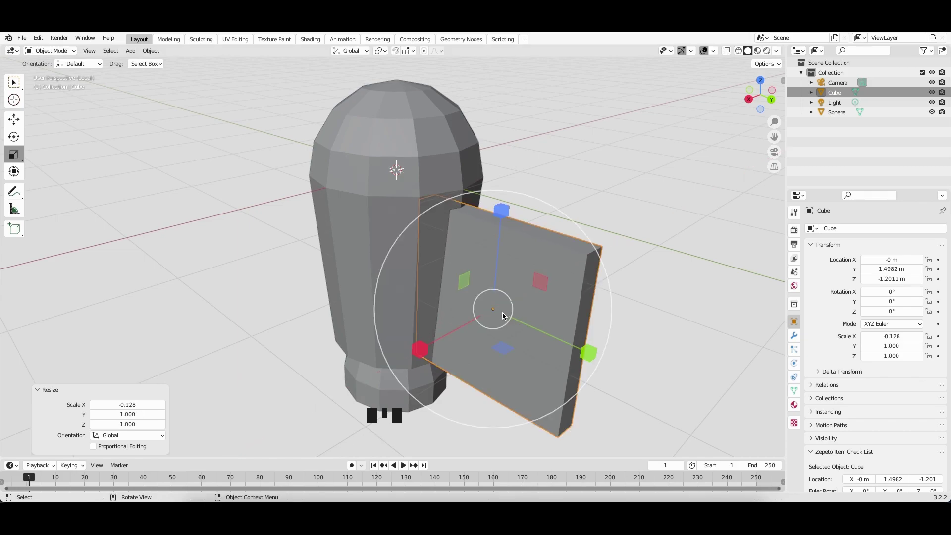
drag(506, 215, 502, 263)
middle_drag(501, 263, 505, 257)
middle_drag(520, 221, 511, 250)
drag(399, 328, 452, 313)
middle_drag(659, 302, 664, 294)
- Open the panel's mesh for vertex editing in the right orthographic view
click(757, 96)
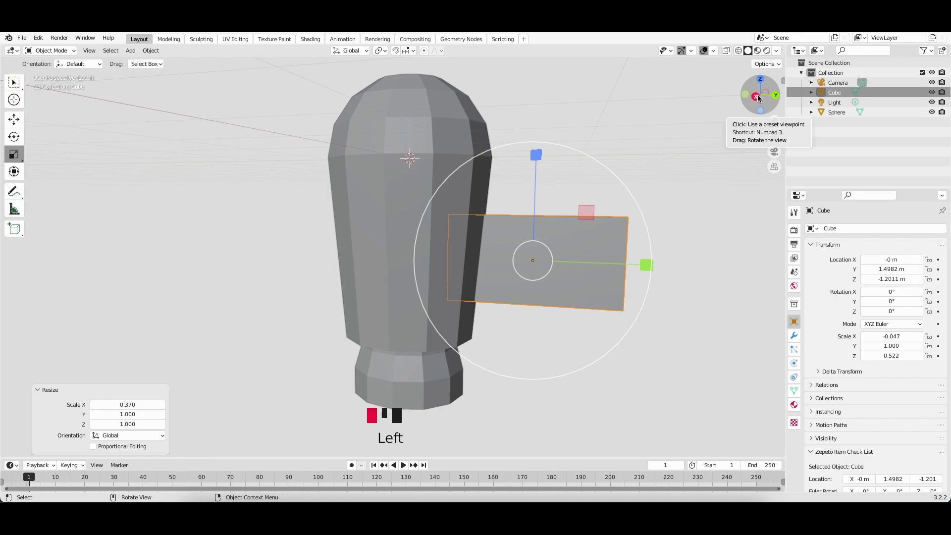
click(758, 95)
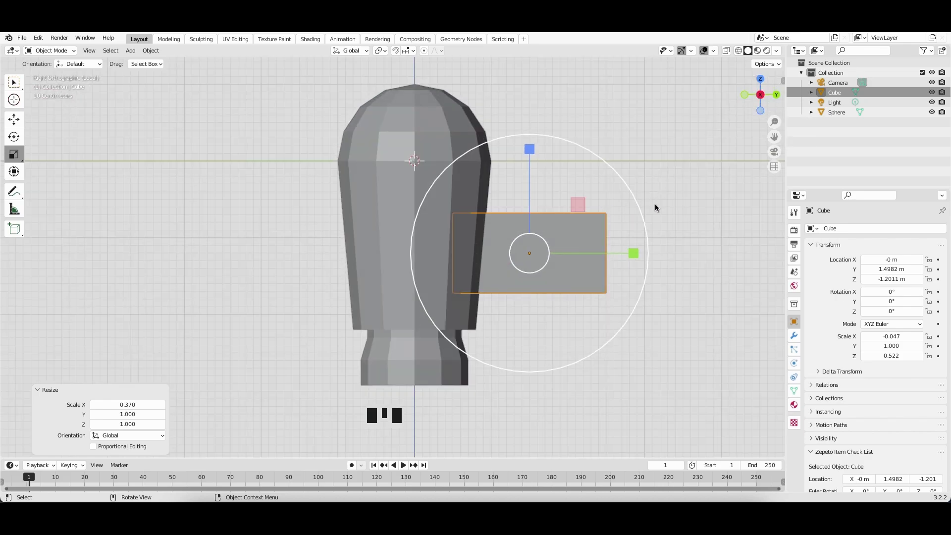
key(Tab)
key(1)
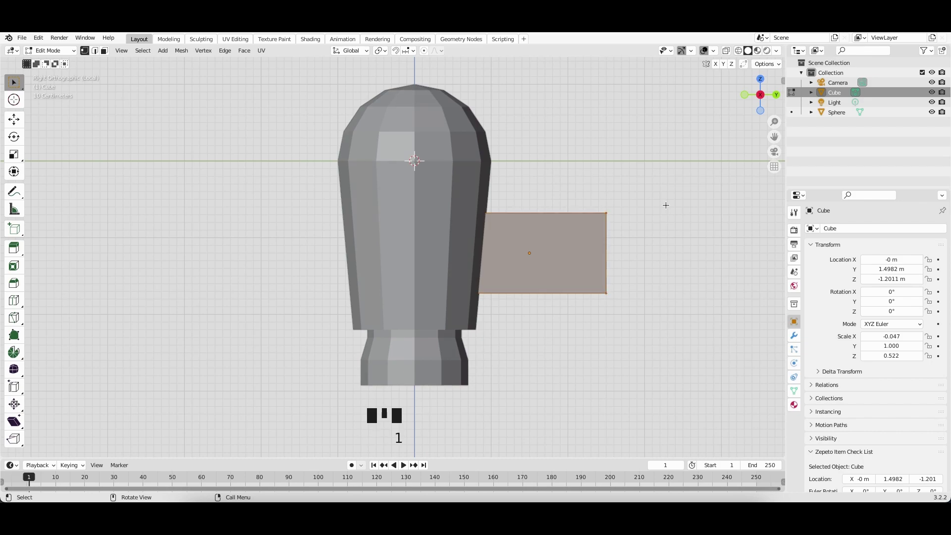
drag(649, 335, 582, 167)
key(g)
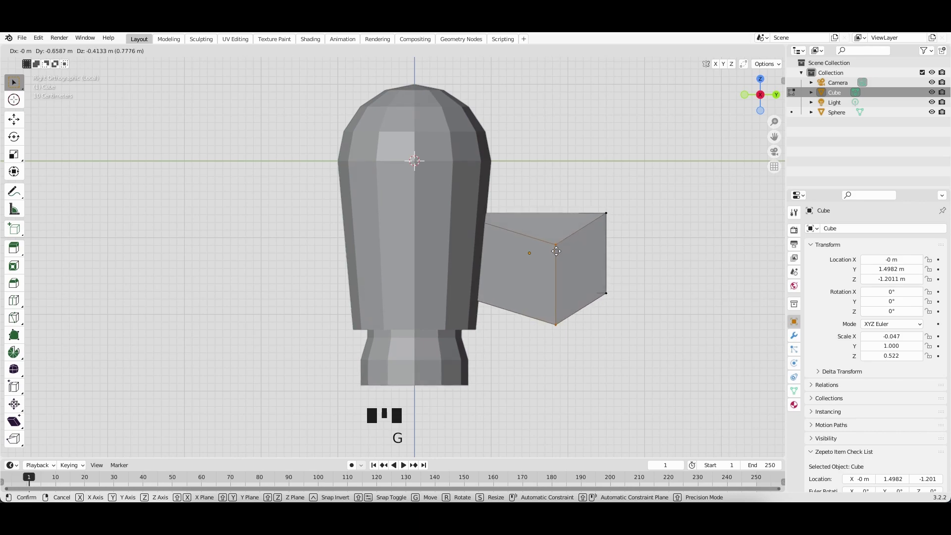
right_click(556, 251)
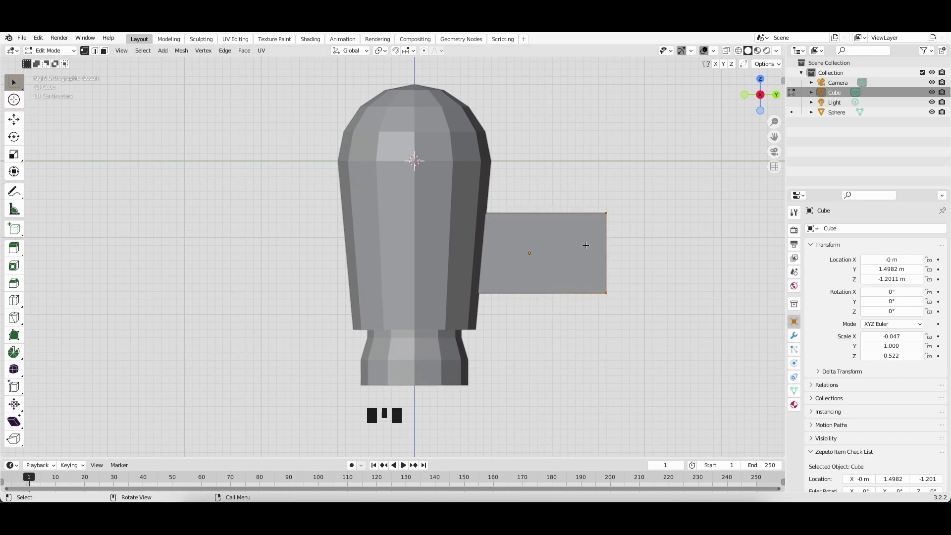
- Enable X-ray and move all the panel's outer vertices about -1.246 m in Y and -0.478 m in Z
key(alt+z)
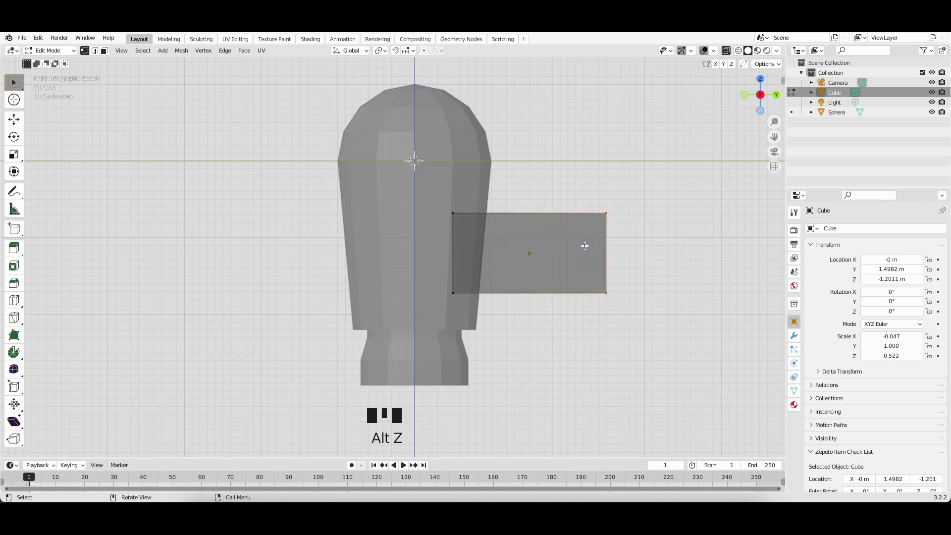
click(596, 249)
key(g)
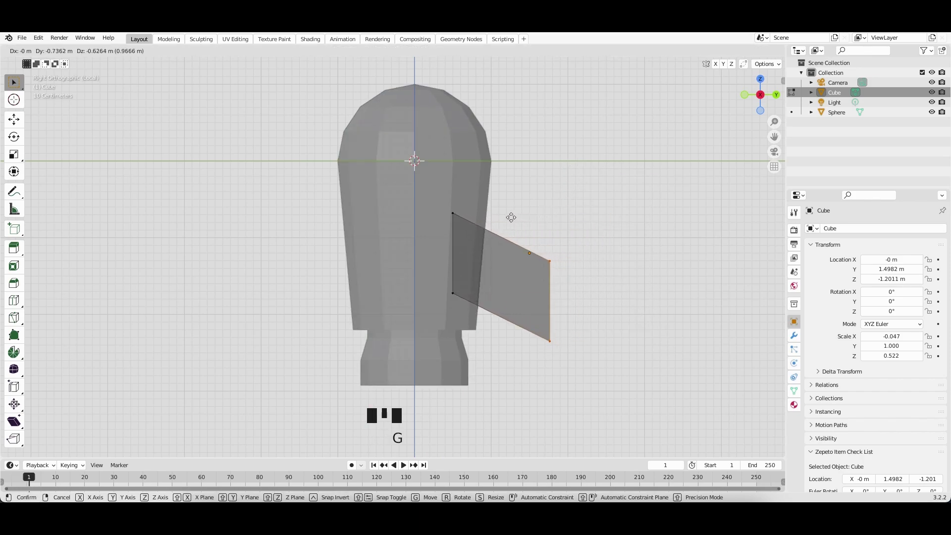
click(474, 207)
- Move the panel's inner vertices inside the body about 0.071 m in Y and -0.355 m in Z
click(452, 240)
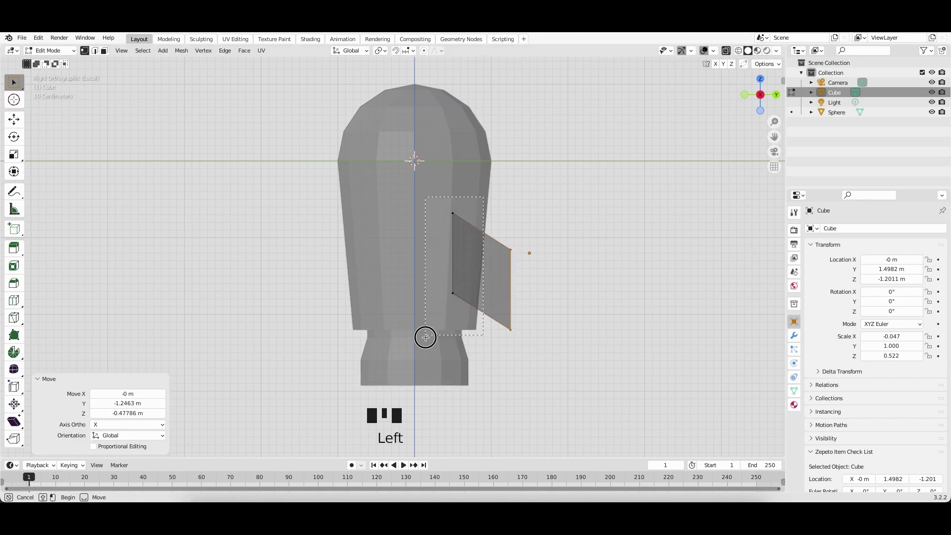
key(g)
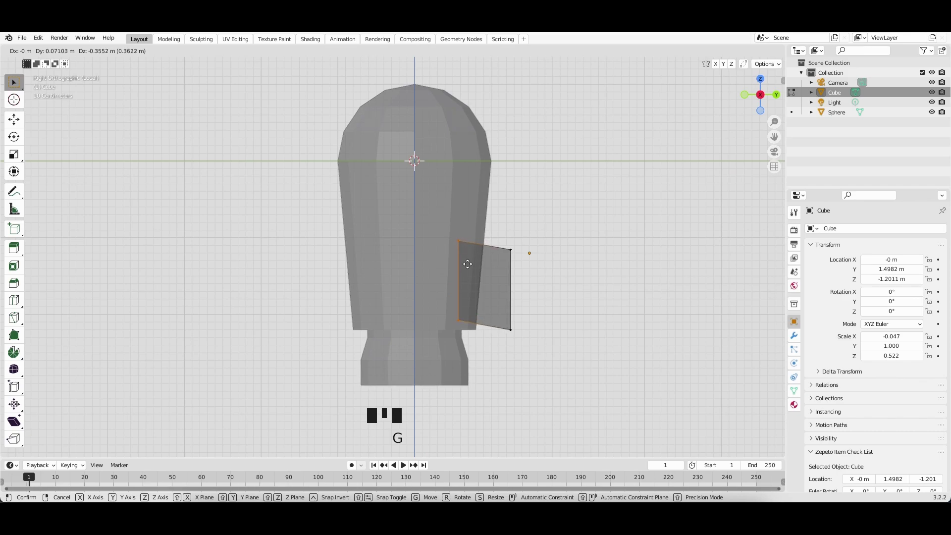
click(468, 264)
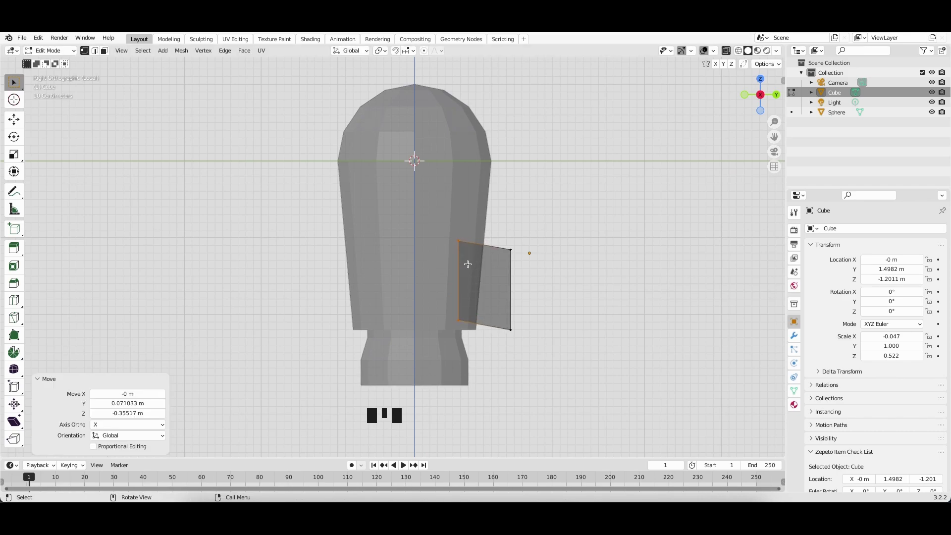
- Pull the panel's lower outer corner in toward the body and lower its upper edge about 0.194 m
click(486, 311)
key(g)
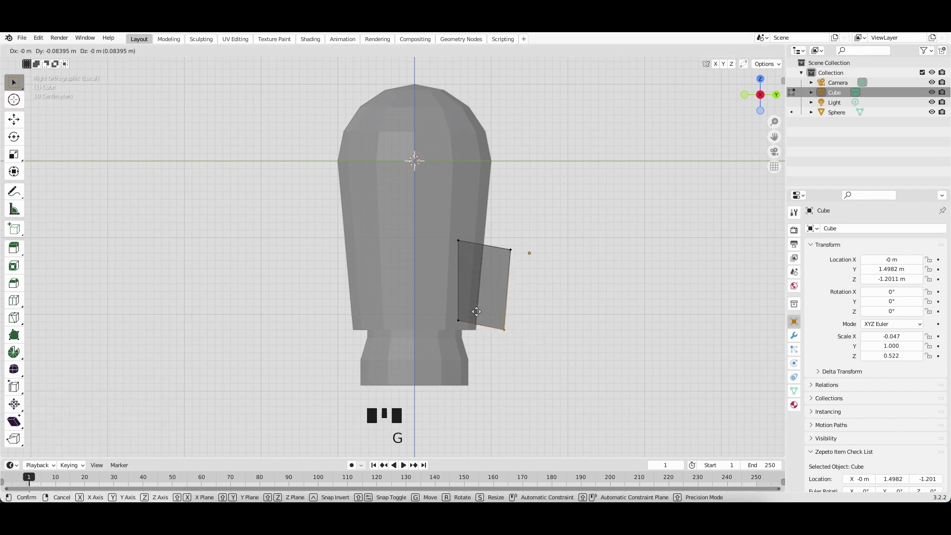
click(466, 309)
drag(436, 221, 530, 297)
key(g)
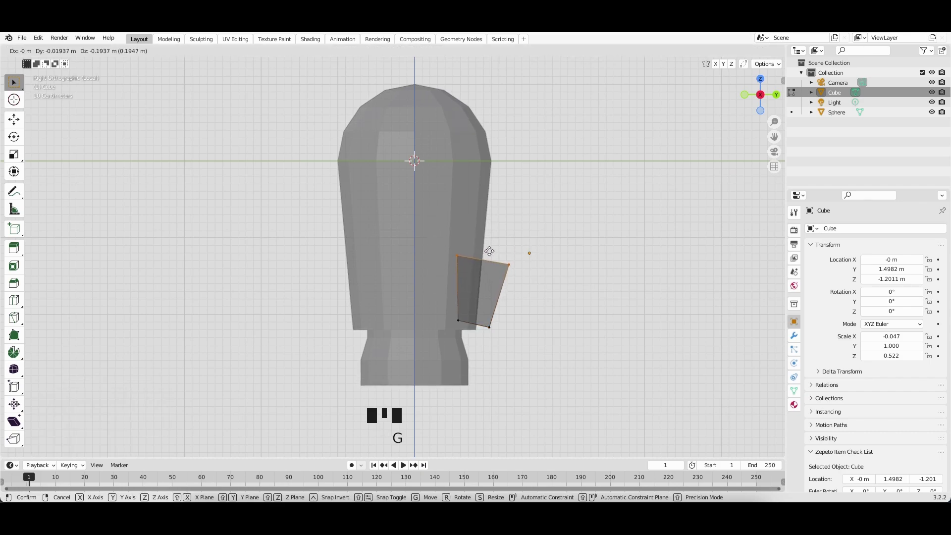
click(490, 251)
- Move the panel's upper outer corner about -0.181 m in Y and 0.013 m in Z
click(542, 277)
click(510, 266)
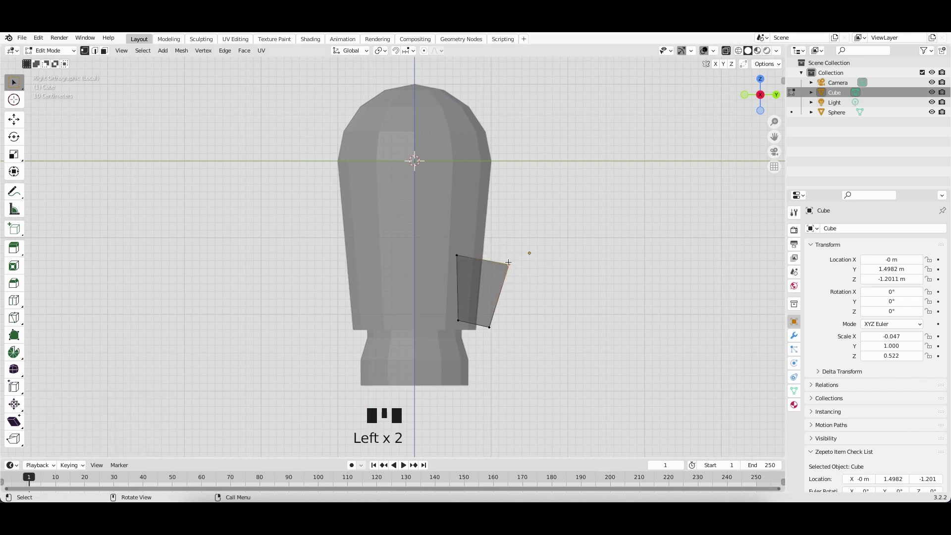
key(g)
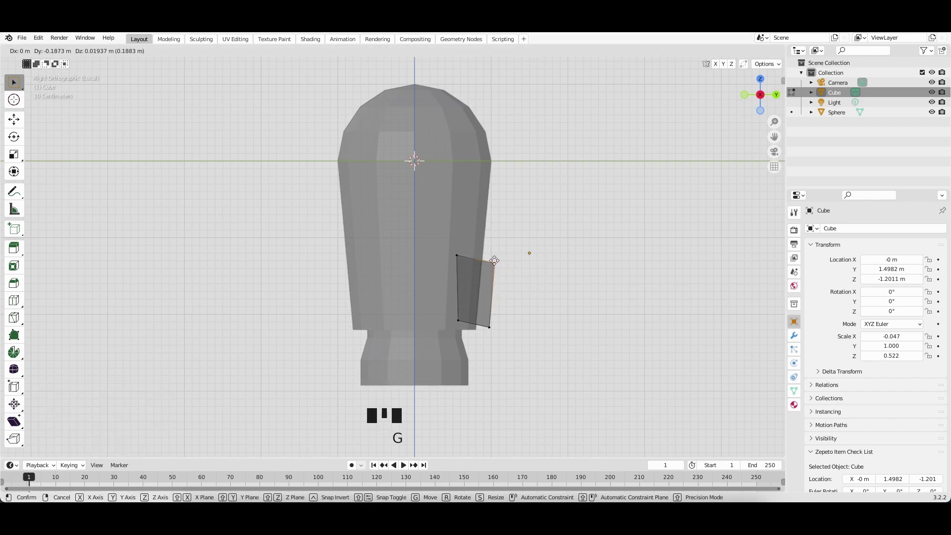
click(495, 264)
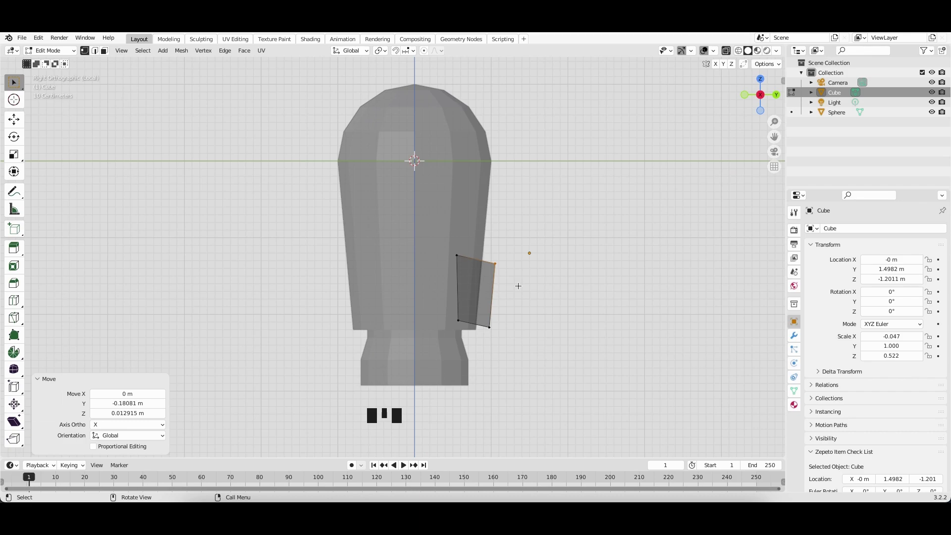
click(531, 282)
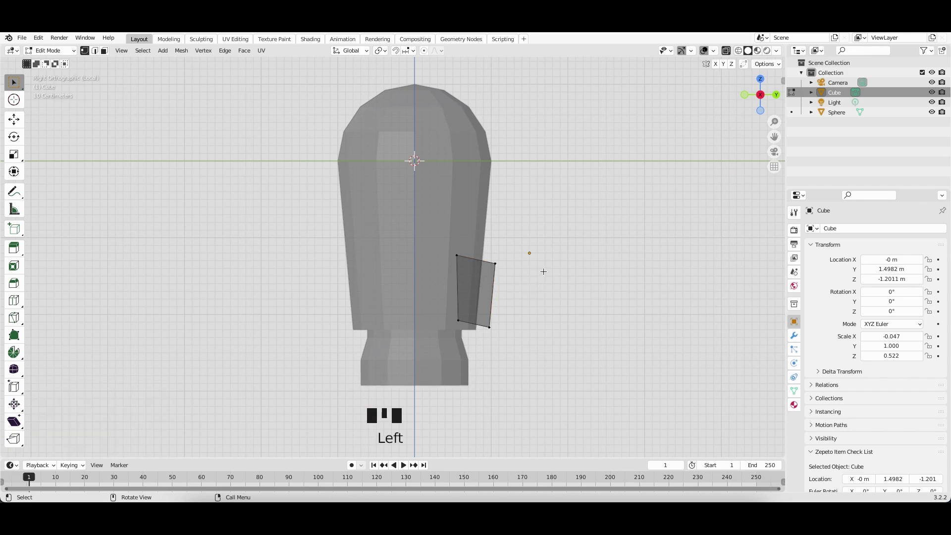
- Move the panel's upper outer corner about 0.077 m outward and 0.039 m down, and the lower outer corner 0.052 m inward and 0.019 m down
drag(759, 98, 778, 101)
click(756, 94)
click(484, 261)
key(g)
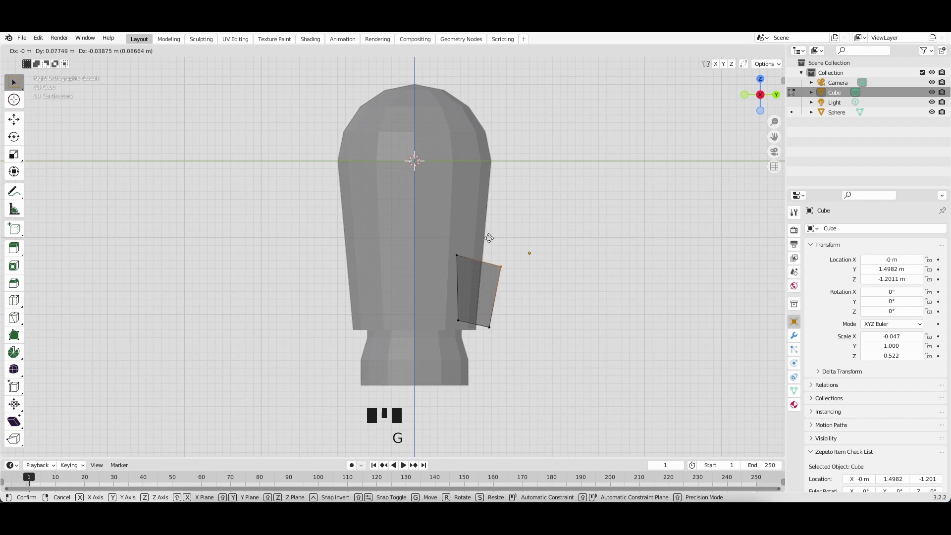
click(489, 238)
click(472, 319)
key(g)
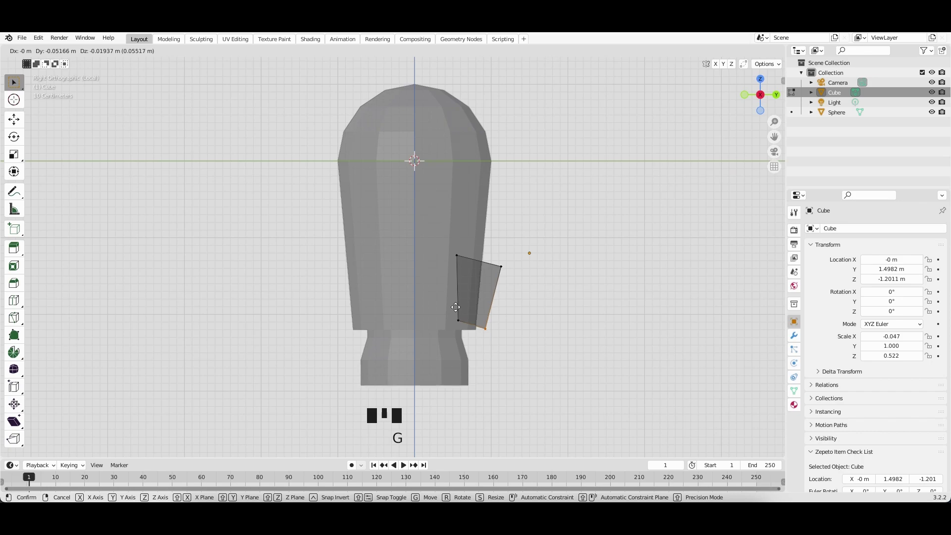
click(456, 307)
click(568, 274)
- Leave X-ray and mesh editing, and move the panel object about 0.097 m outward along Y
middle_drag(584, 256, 580, 256)
key(alt+z)
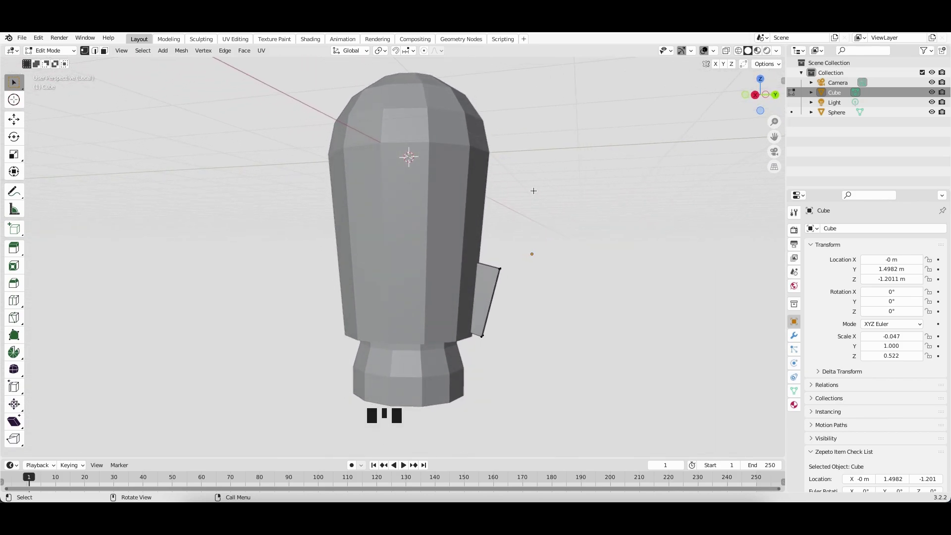
key(Tab)
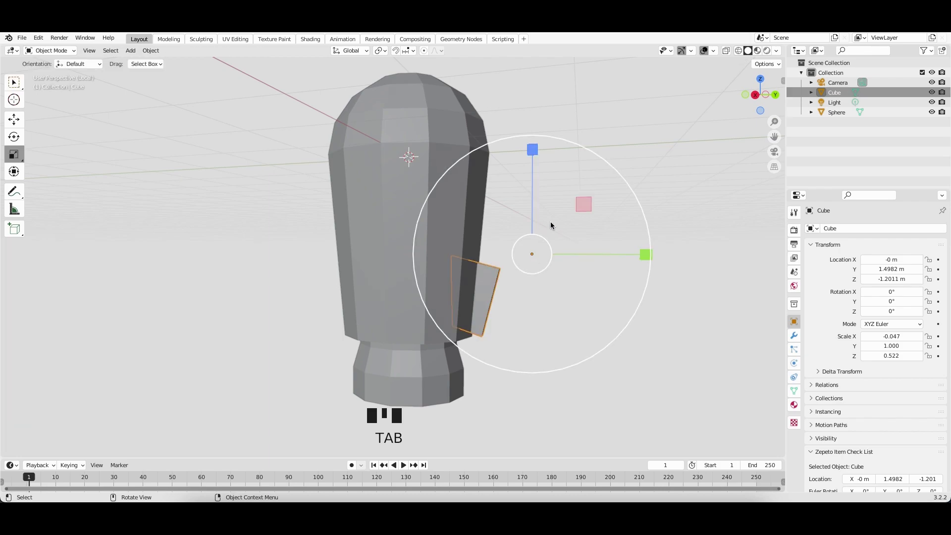
click(14, 118)
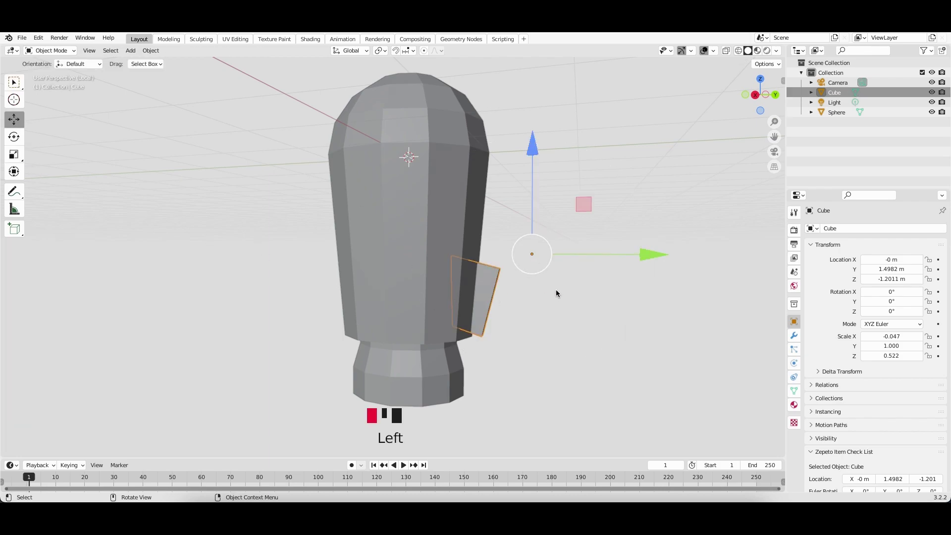
middle_drag(556, 289, 561, 293)
drag(640, 285, 650, 287)
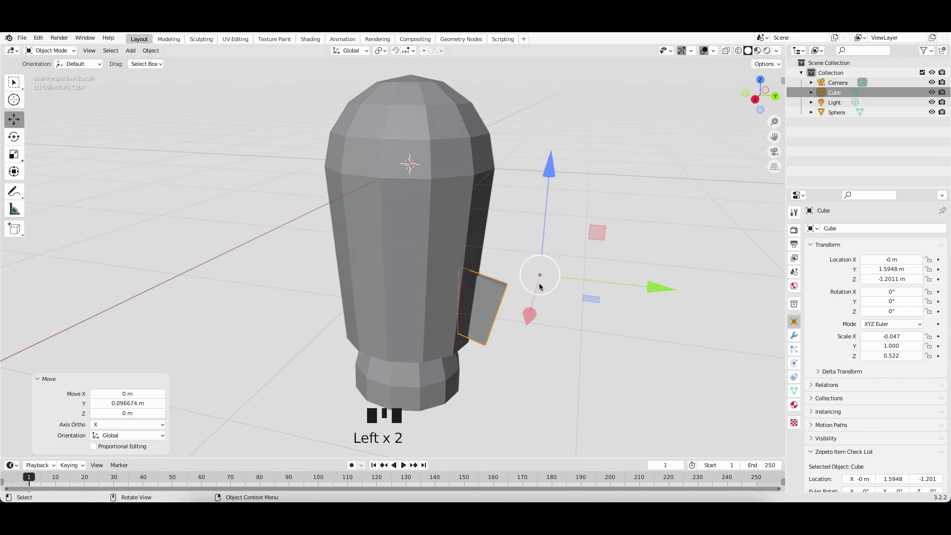
- Set the panel's origin to its own geometry
middle_drag(491, 291, 492, 270)
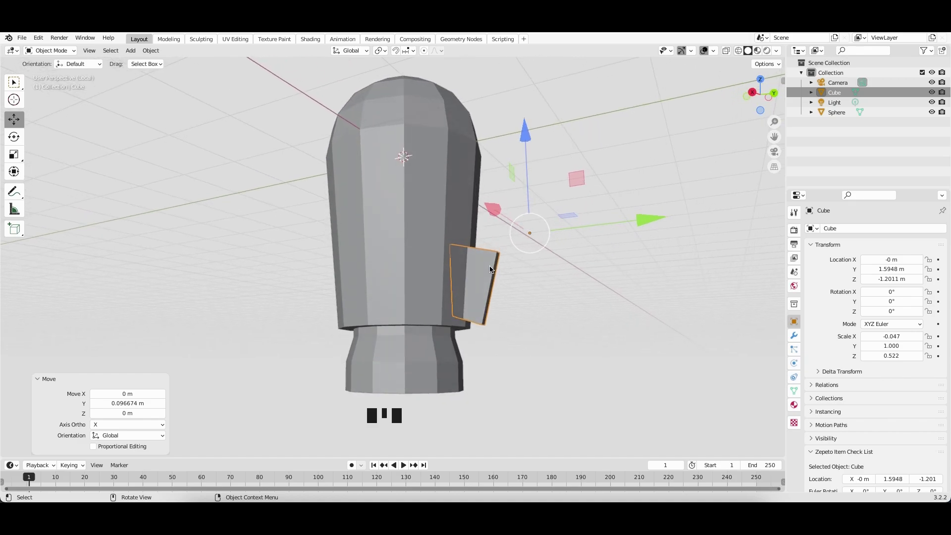
right_click(491, 269)
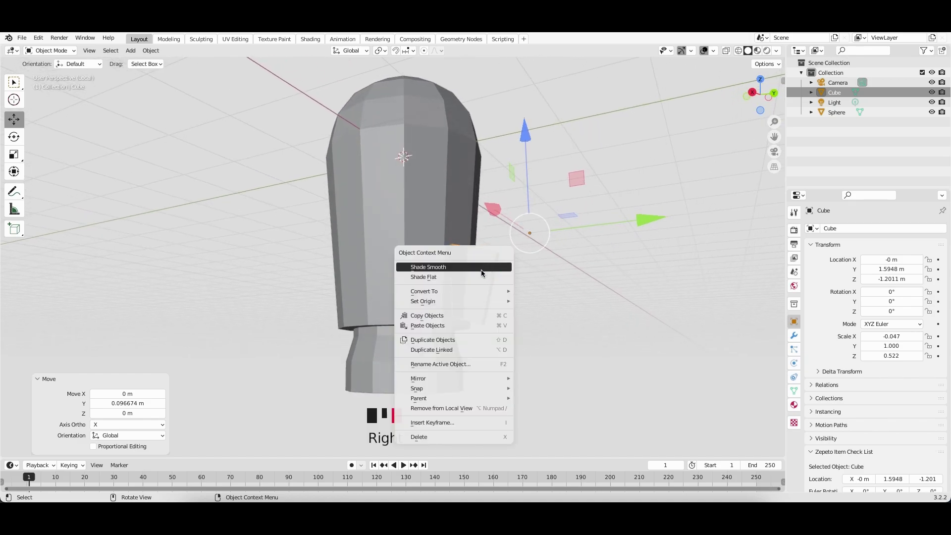
mouse_move(472, 301)
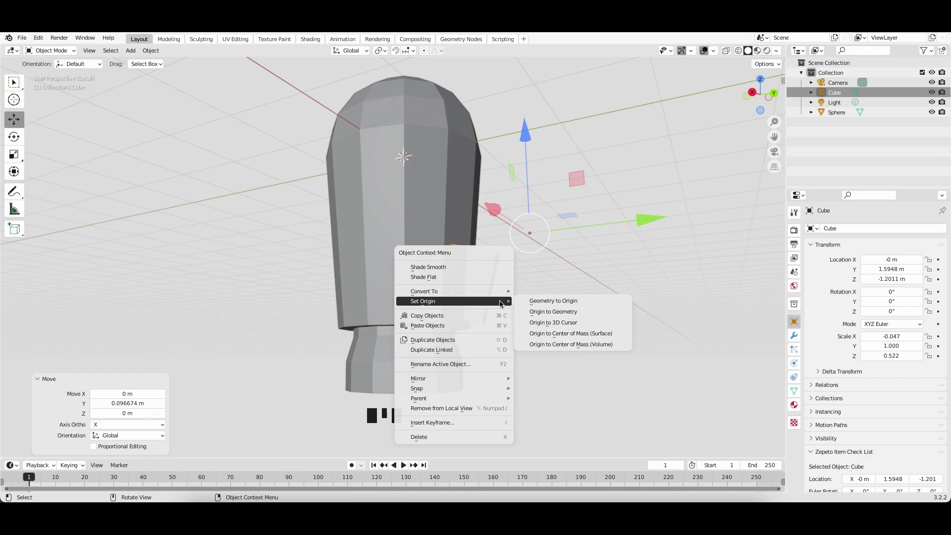
click(548, 312)
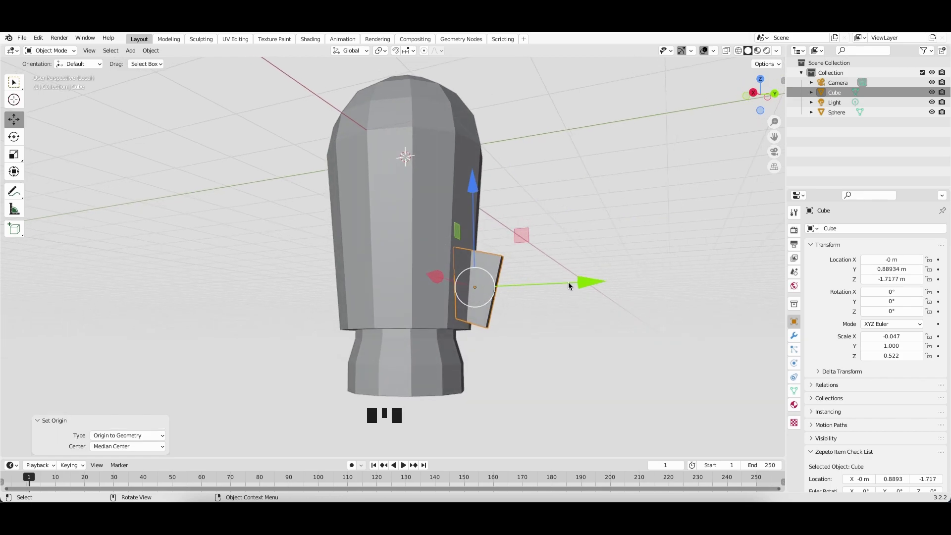
- Examine how the panel meets the lower body from several angles and distances
scroll(563, 255, right, 10)
scroll(563, 253, right, 10)
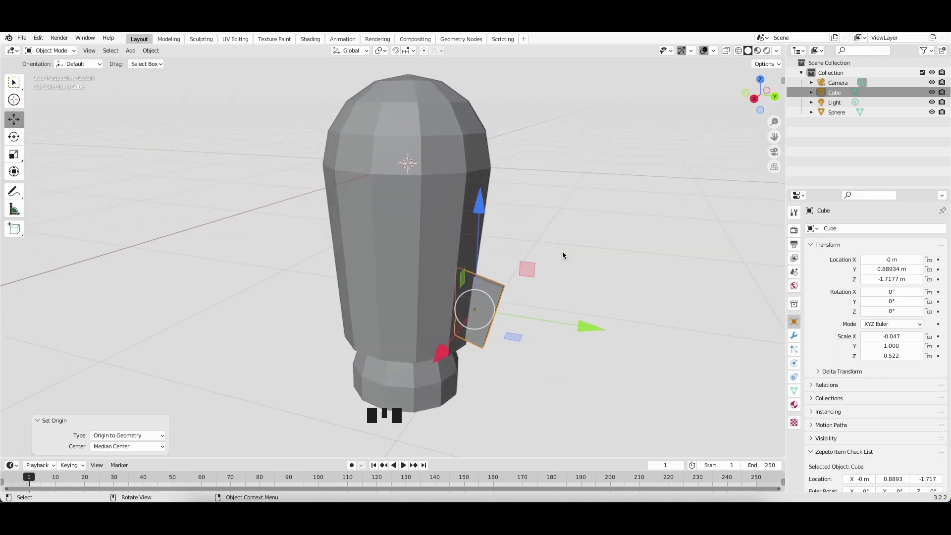
scroll(563, 252, down, 6)
scroll(563, 253, up, 8)
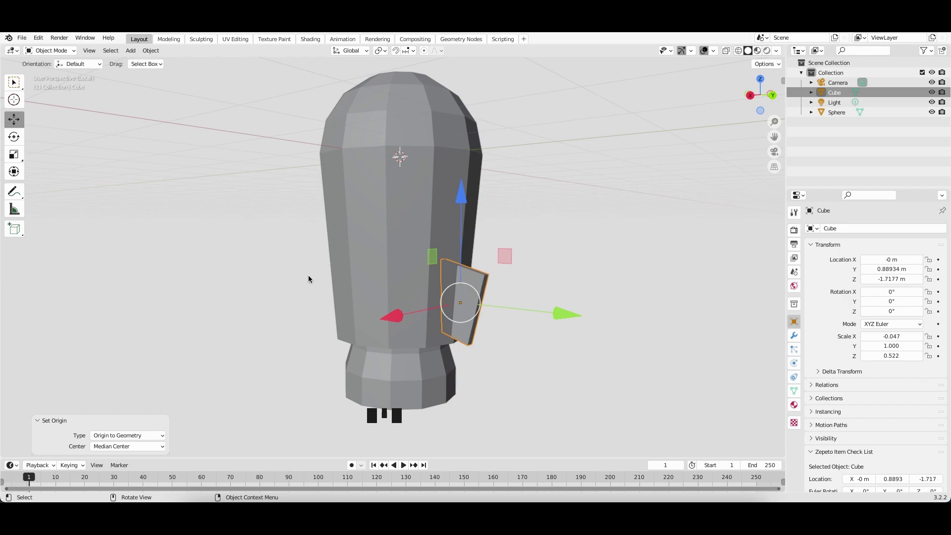
middle_drag(560, 274, 517, 265)
super+scroll(517, 264, down, 3)
super+scroll(517, 264, up, 3)
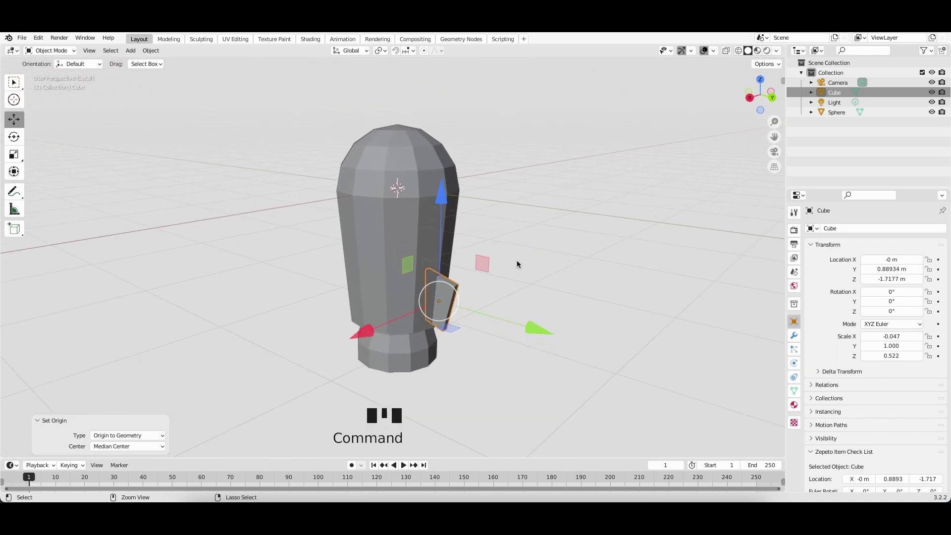
shift+scroll(517, 264, down, 1)
shift+scroll(517, 264, down, 1)
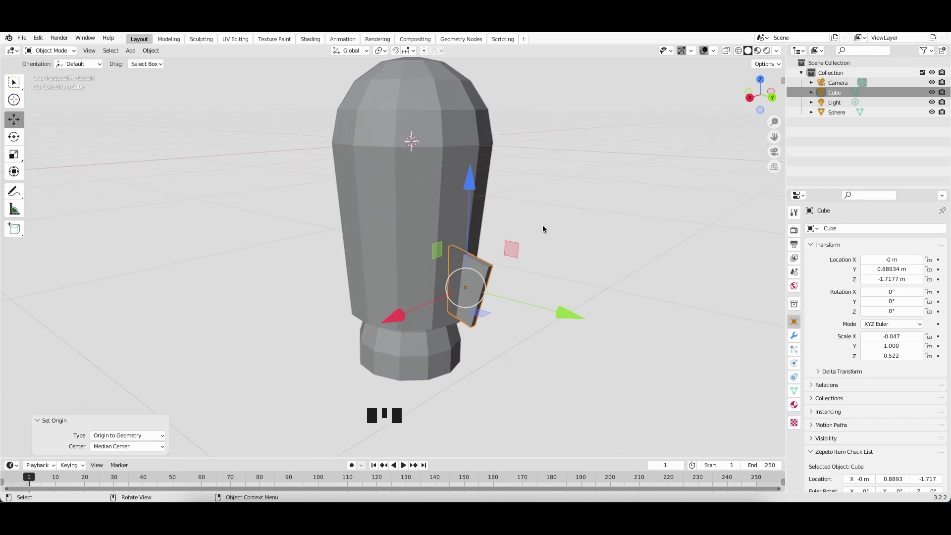
- In top view, select the panel and apply all its transforms: location, rotation and scale
click(760, 79)
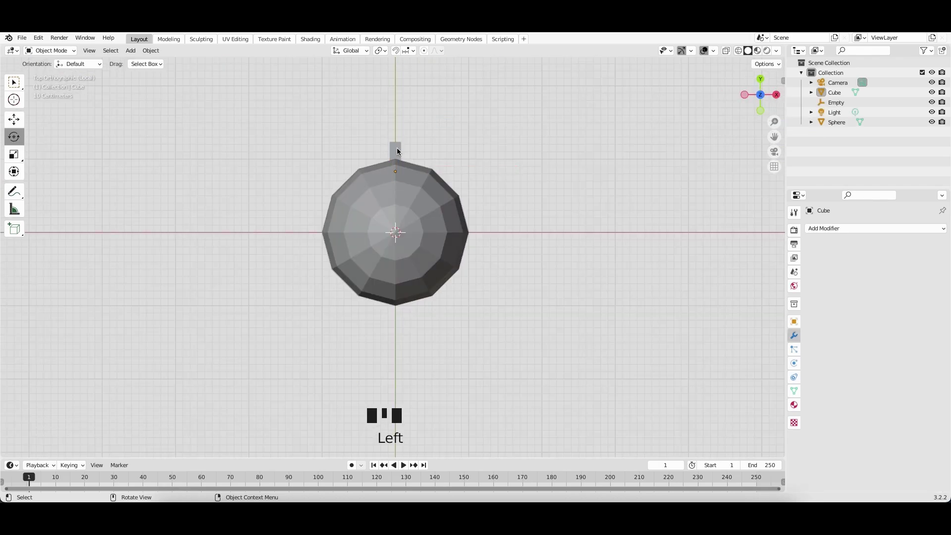
click(397, 148)
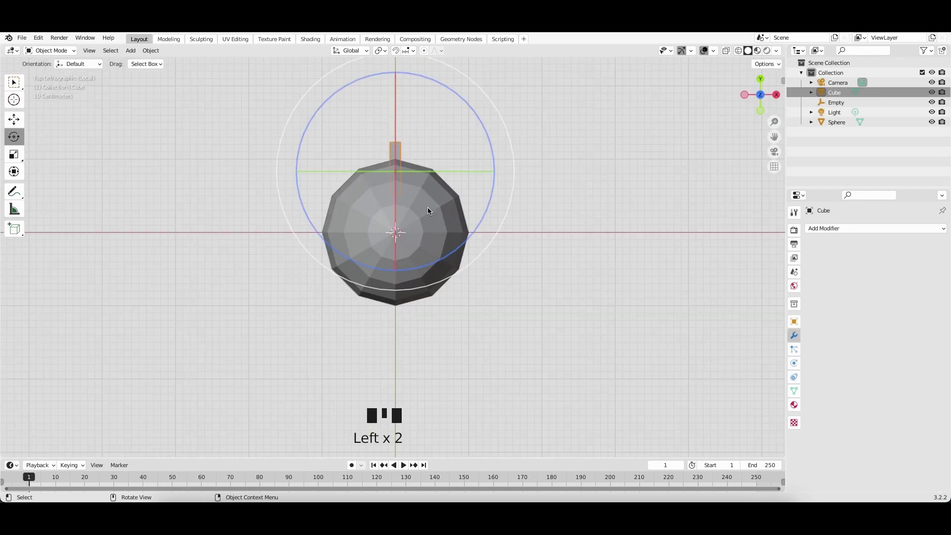
click(426, 220)
click(530, 182)
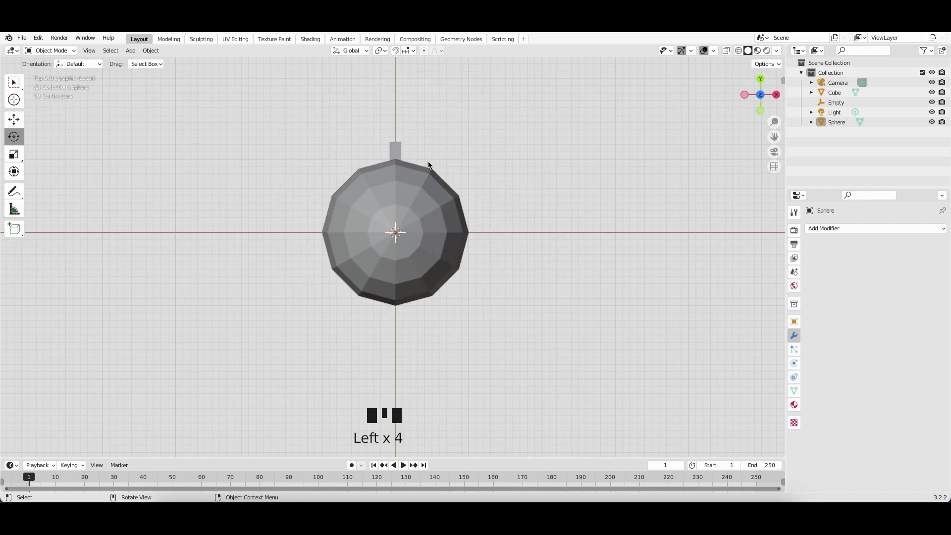
click(398, 149)
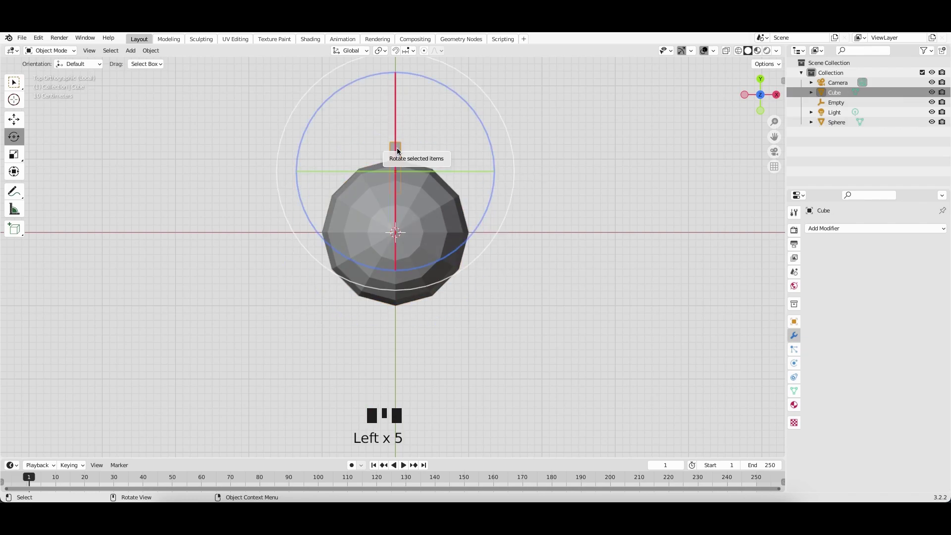
click(150, 51)
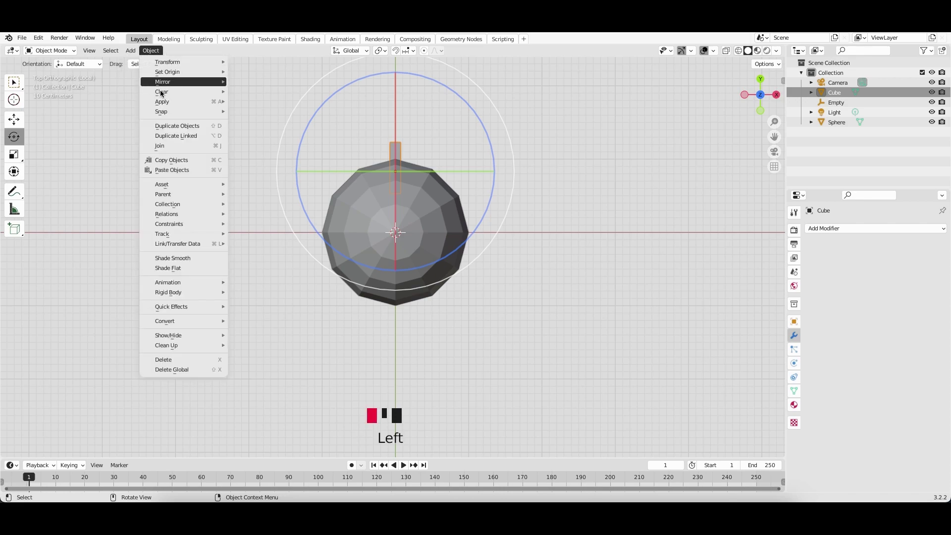
mouse_move(162, 102)
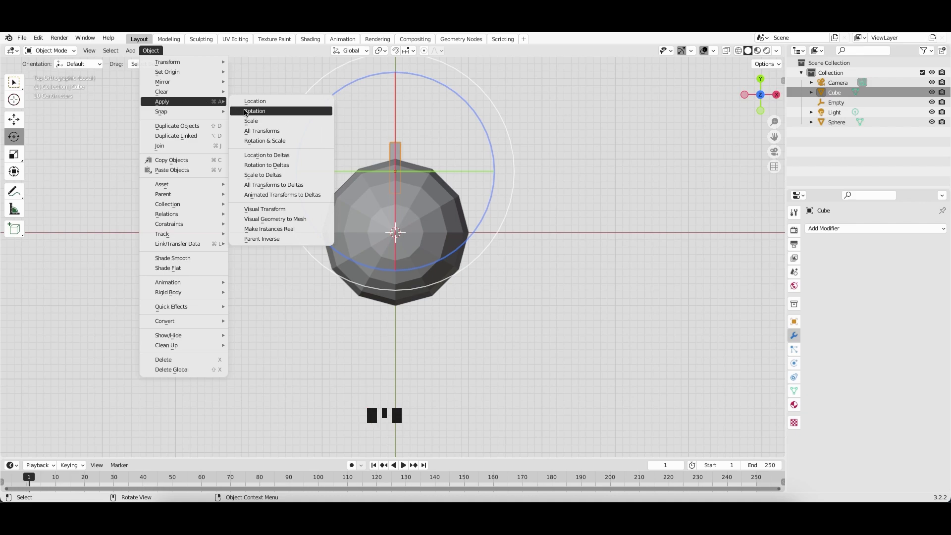
click(268, 132)
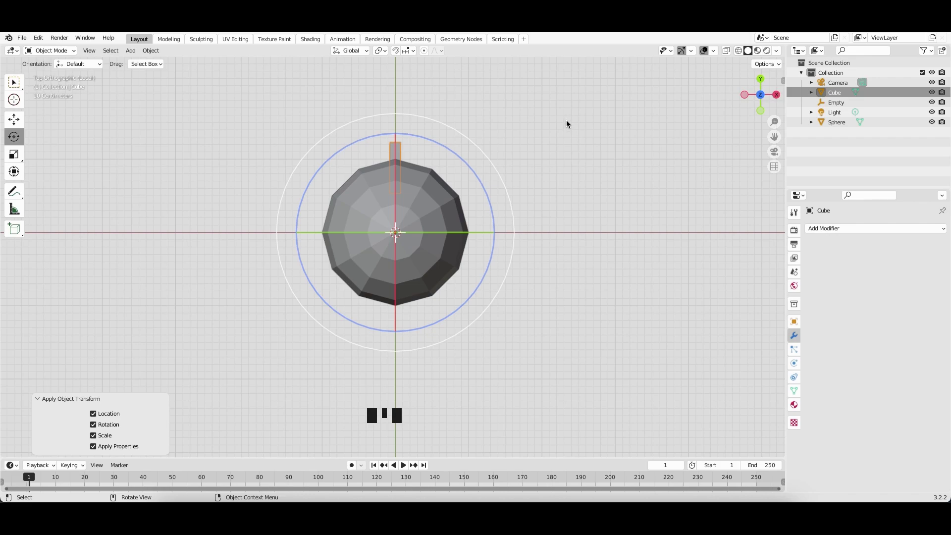
- Set the panel's origin to the 3D cursor at the body's centre
click(520, 134)
click(400, 145)
right_click(542, 125)
mouse_move(541, 127)
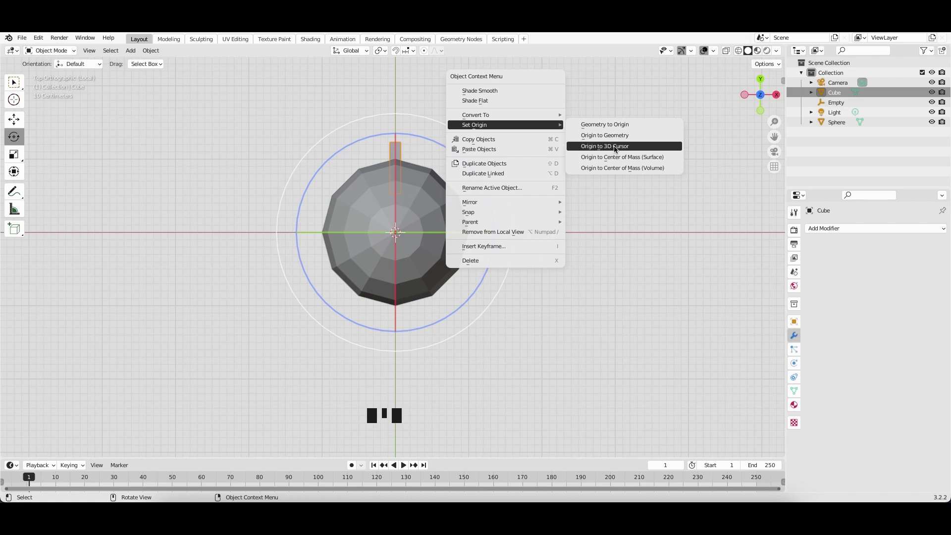
click(616, 147)
click(552, 105)
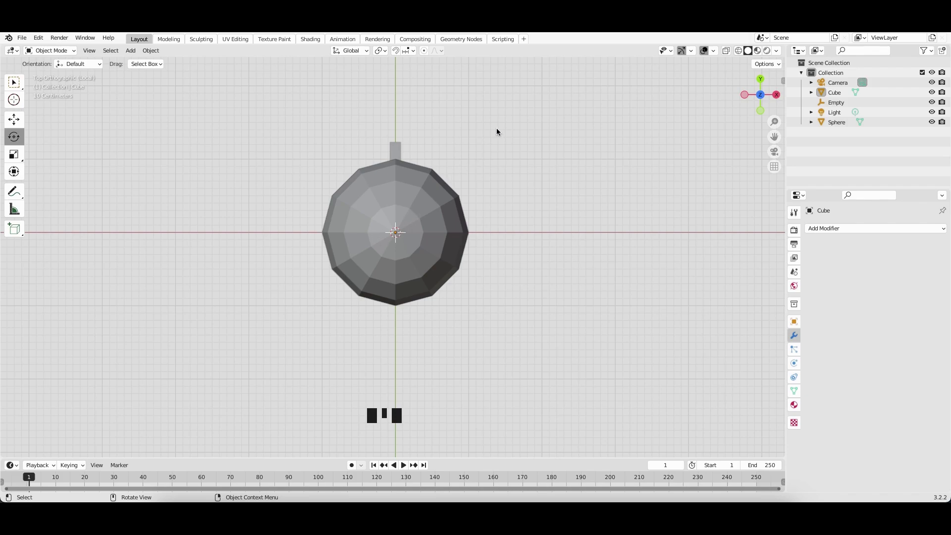
- Add an Array modifier to the panel with a count of 3, Relative Offset disabled and Object Offset enabled
click(394, 149)
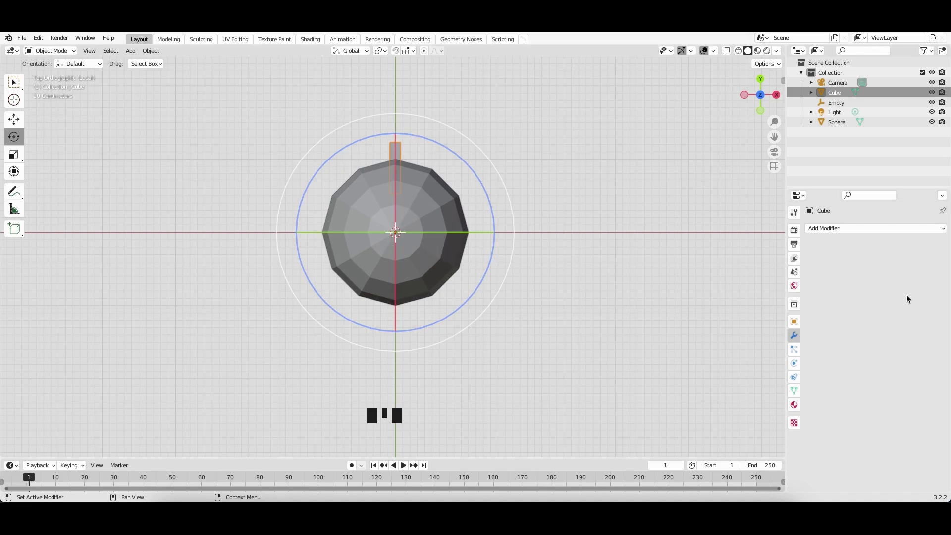
click(851, 231)
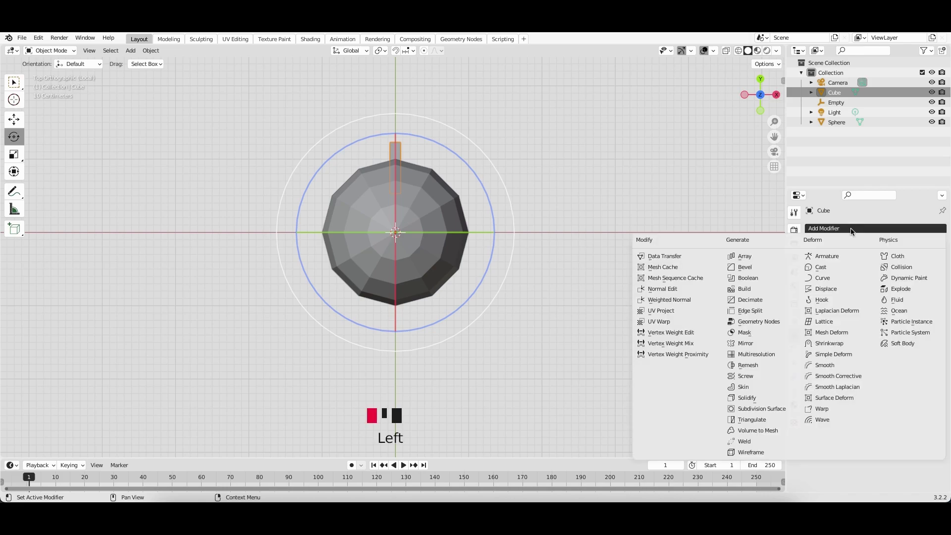
click(754, 256)
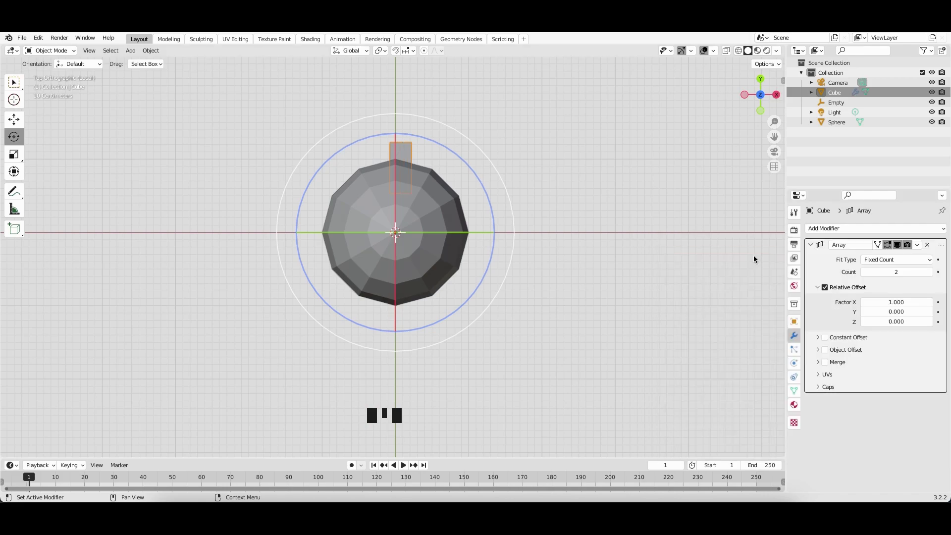
click(825, 288)
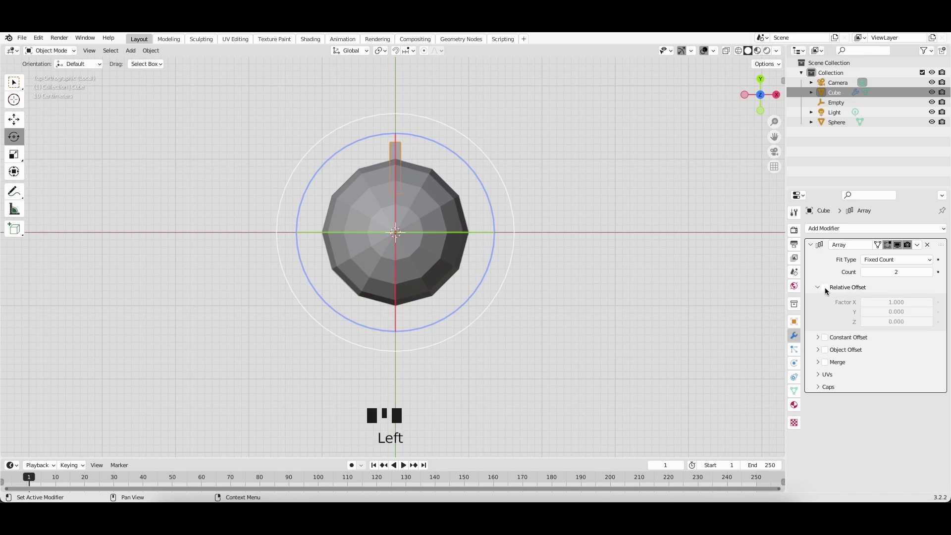
click(930, 272)
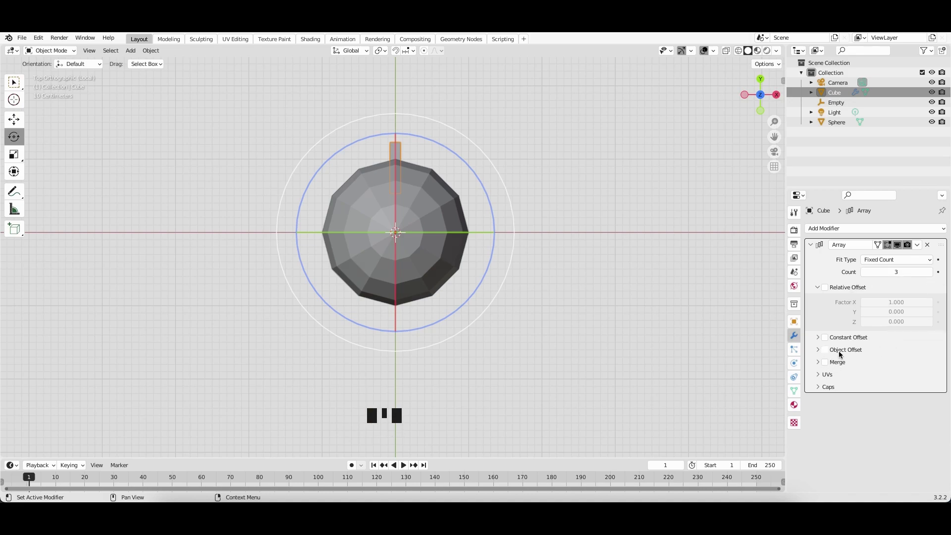
click(818, 350)
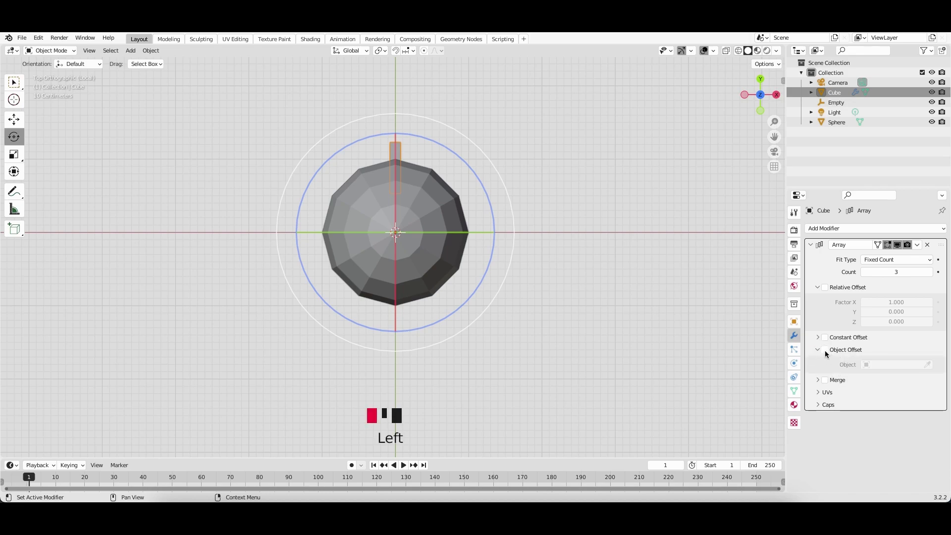
click(826, 350)
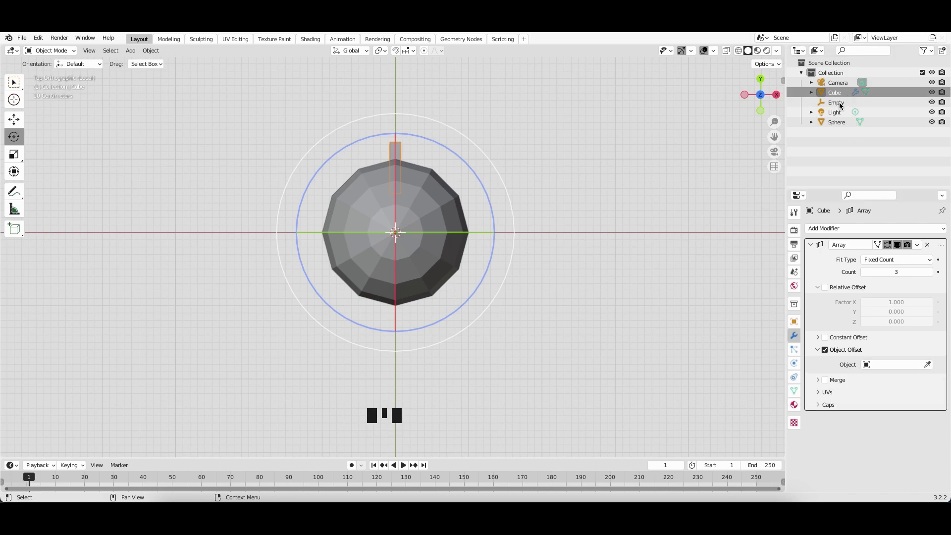
click(210, 111)
middle_drag(210, 110, 887, 109)
click(760, 94)
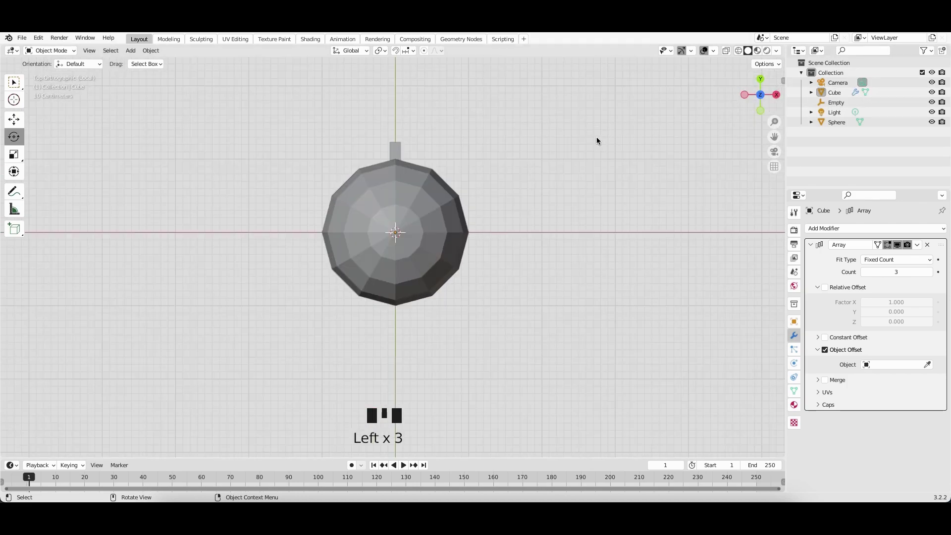
key(shift+a)
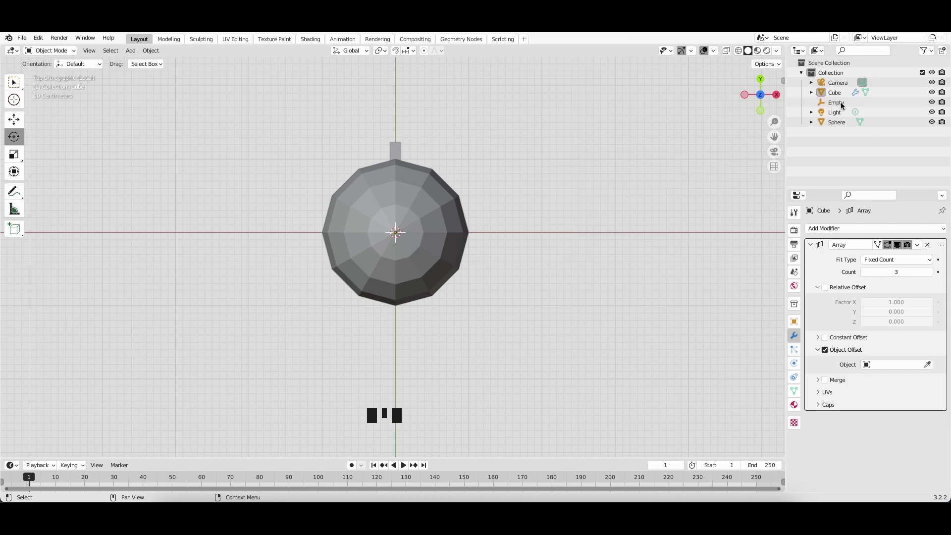
click(927, 365)
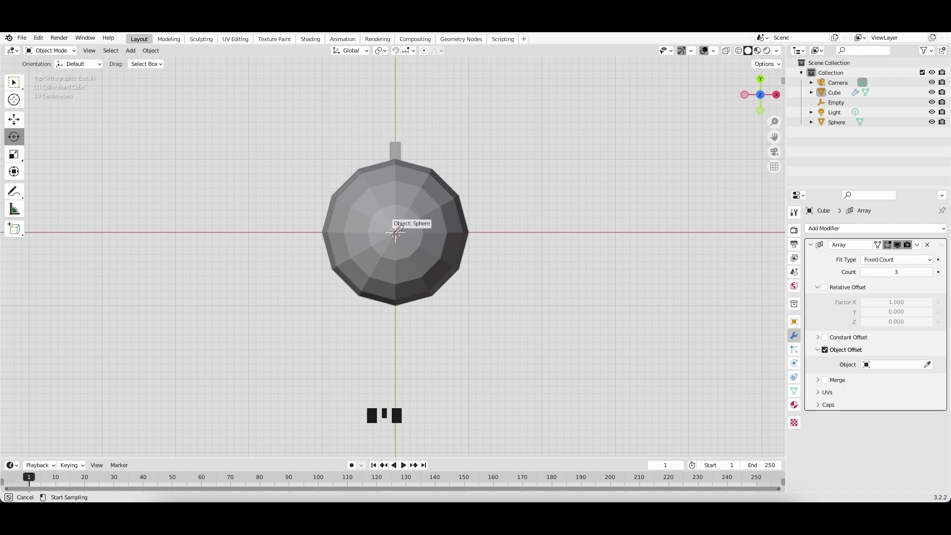
click(921, 369)
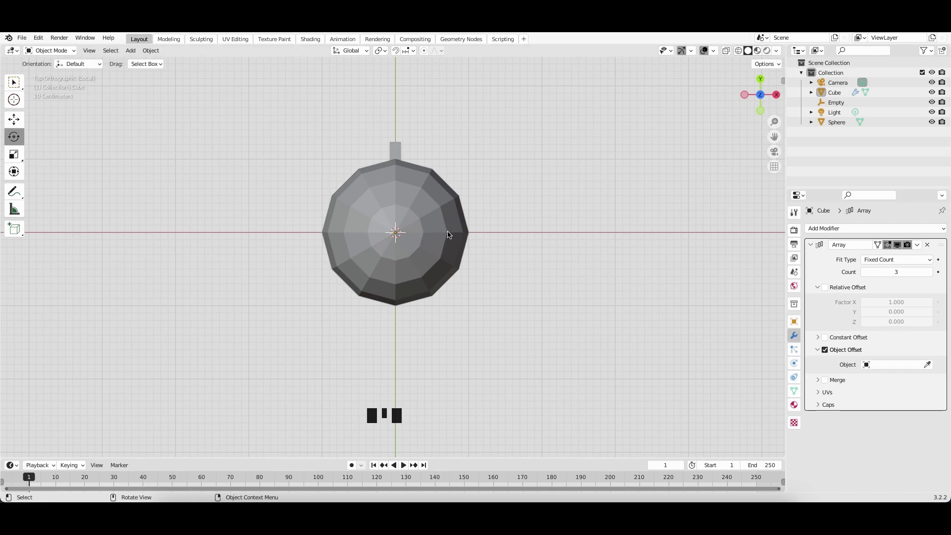
- Turn on X-ray, try the Sphere as the array's offset object, and clear that assignment
key(alt+z)
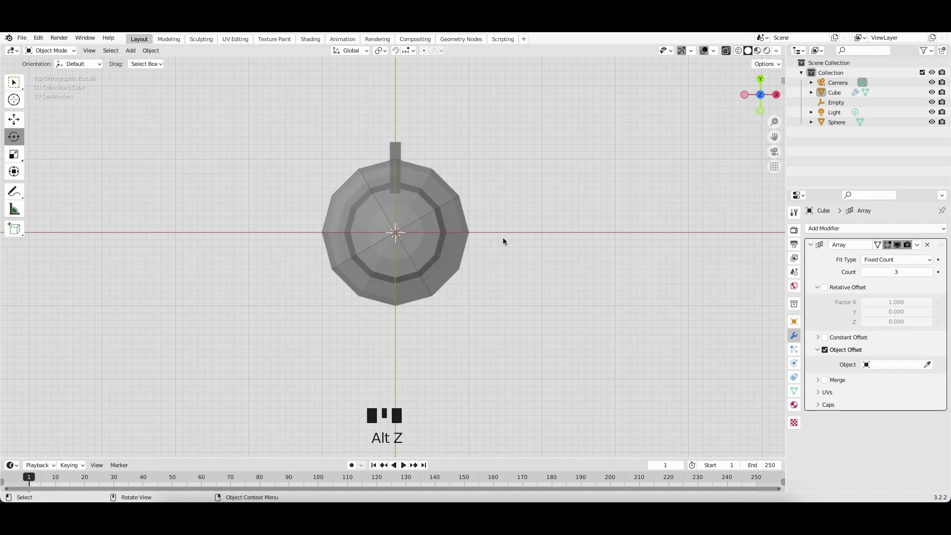
click(927, 365)
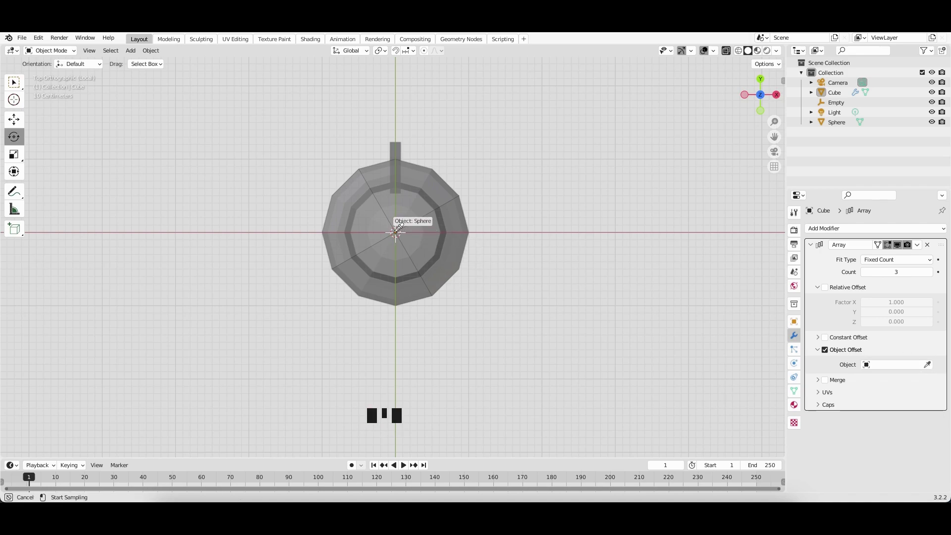
click(397, 231)
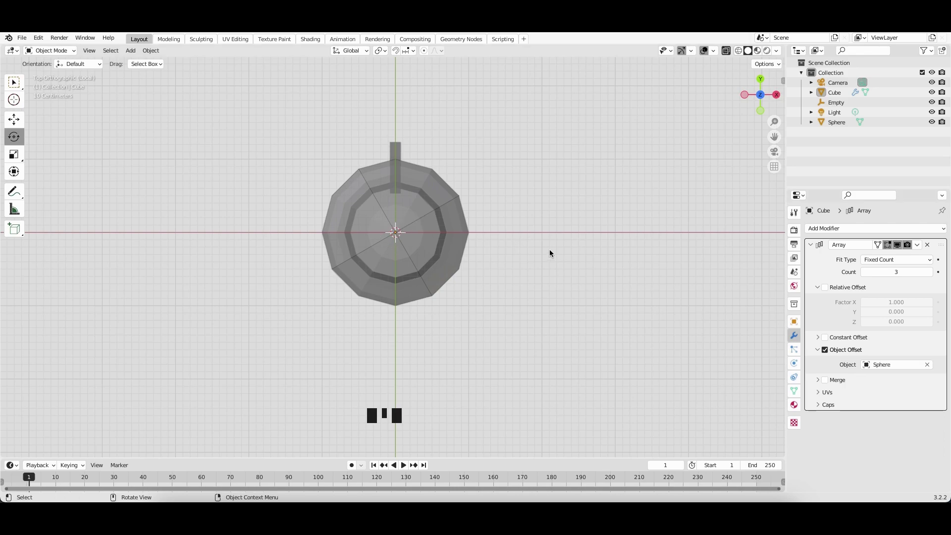
click(927, 365)
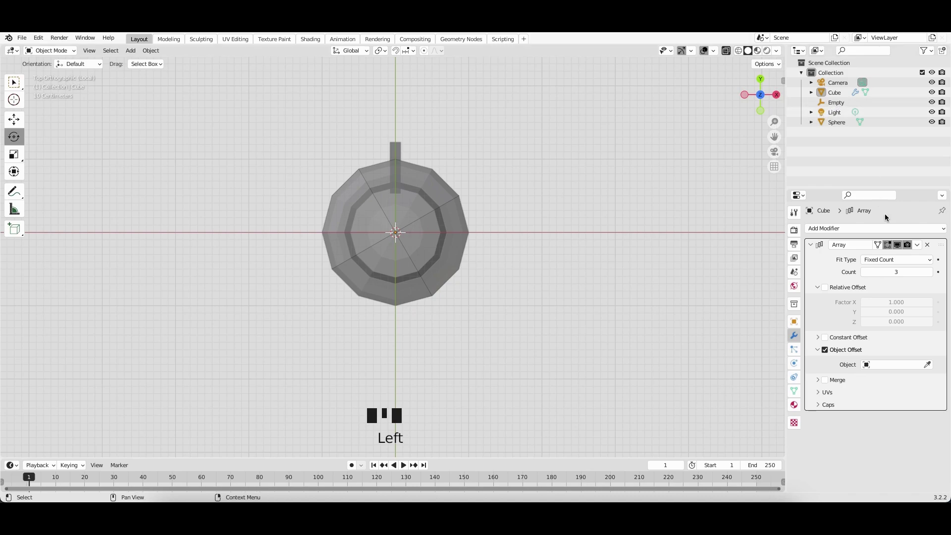
- Assign the Empty as the panel array's offset object and select the Empty
click(928, 364)
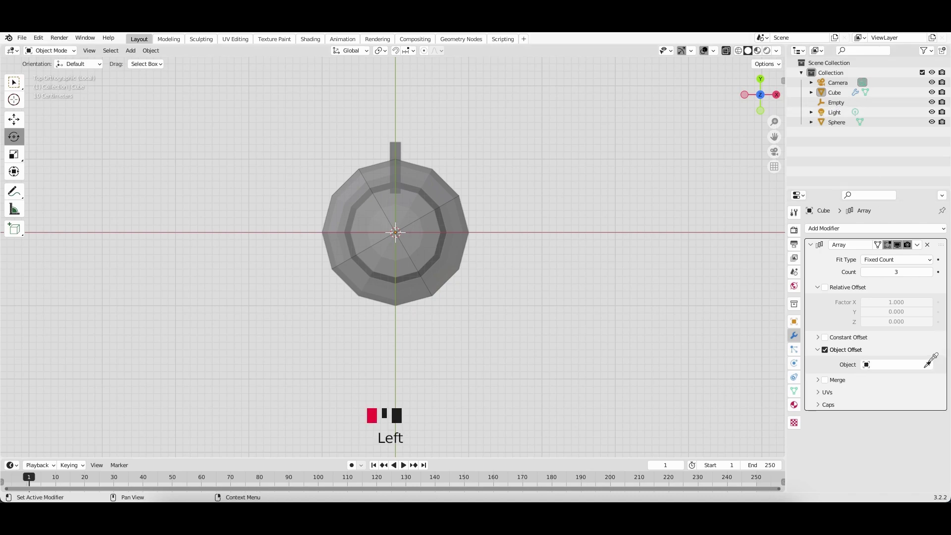
click(838, 103)
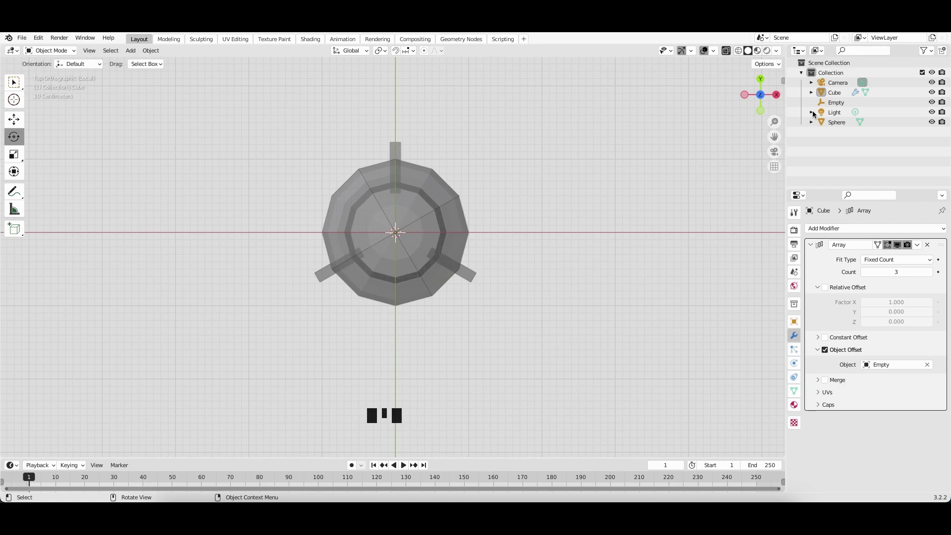
click(835, 103)
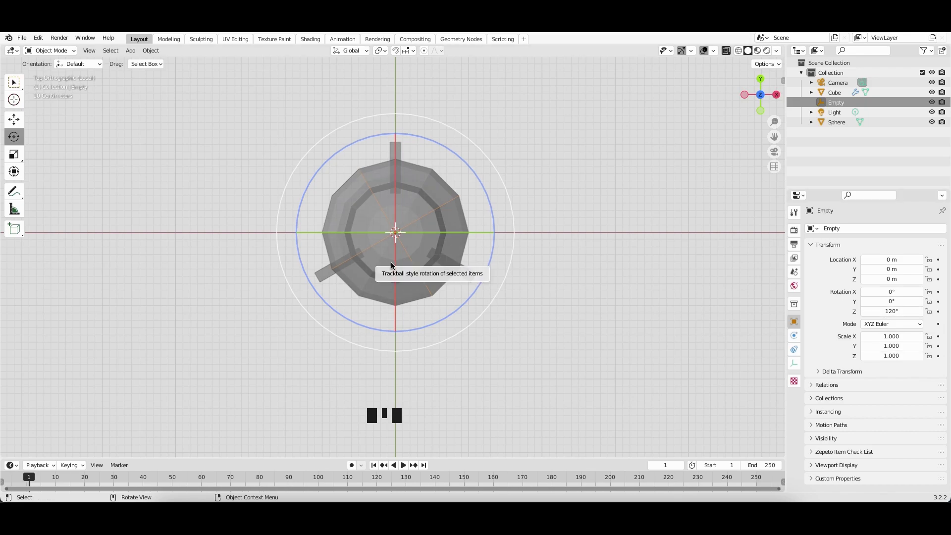
- Turn off X-ray and examine the spacing of the three arrayed panels around the body from several angles
scroll(540, 293, down, 10)
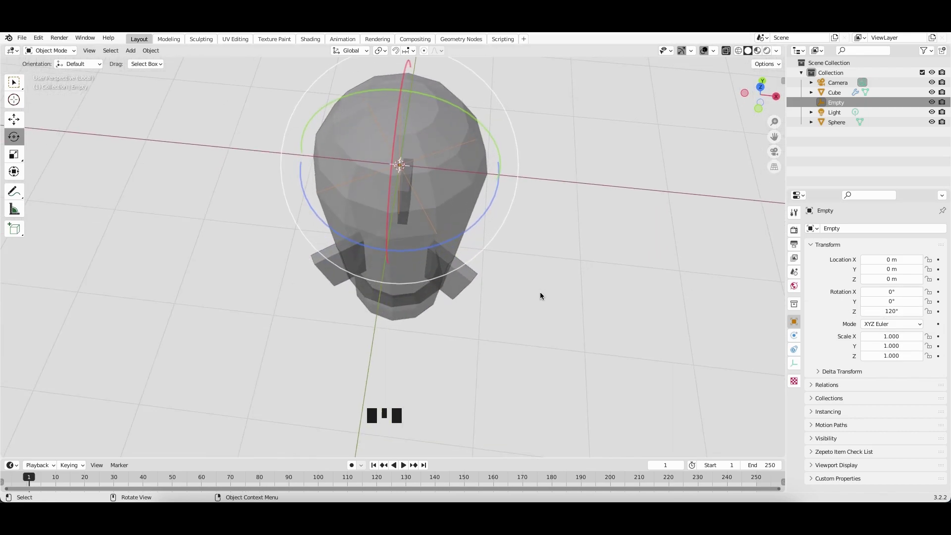
scroll(540, 292, down, 10)
scroll(541, 292, up, 8)
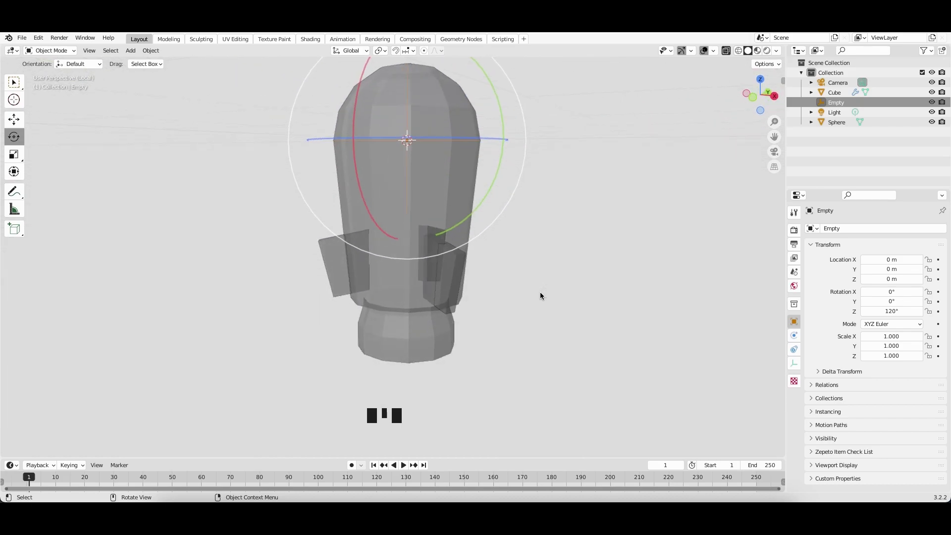
scroll(540, 293, up, 4)
shift+scroll(548, 298, up, 5)
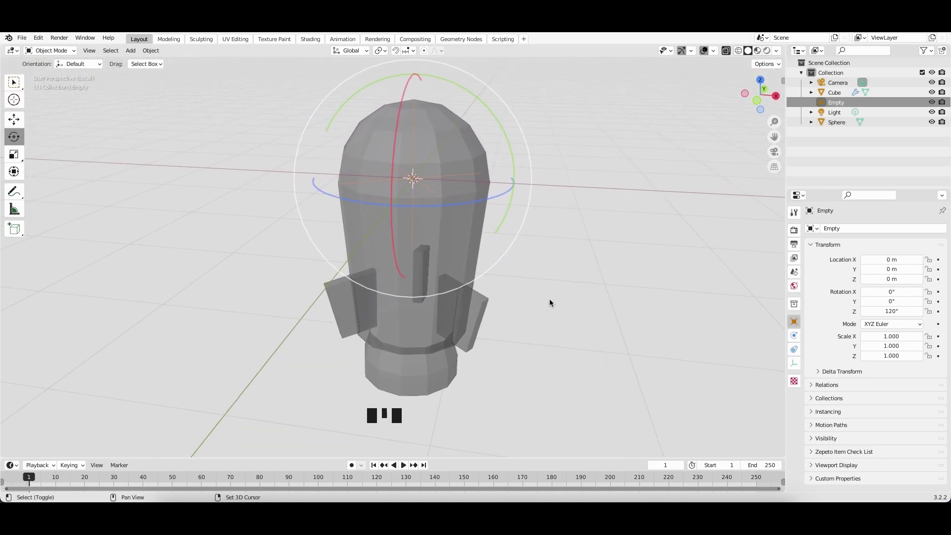
scroll(550, 299, up, 3)
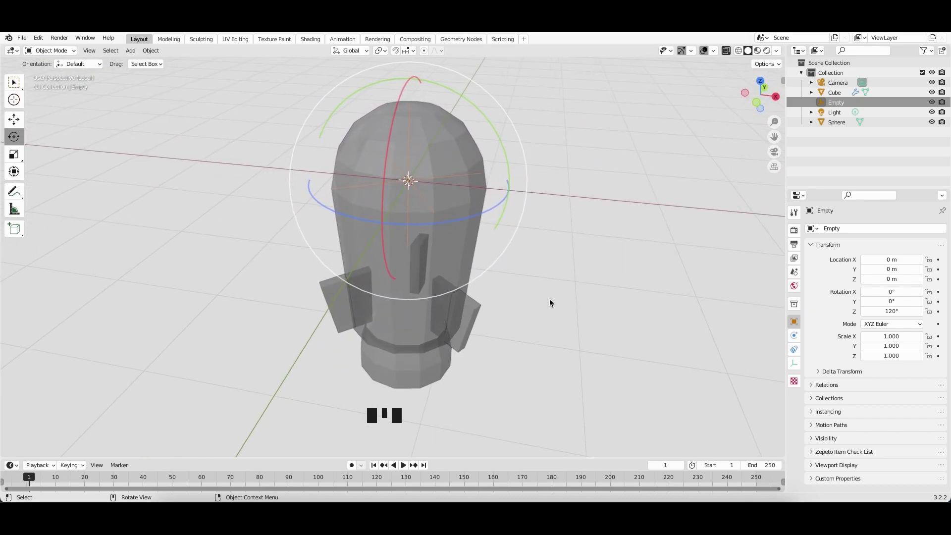
key(alt+z)
scroll(534, 290, right, 3)
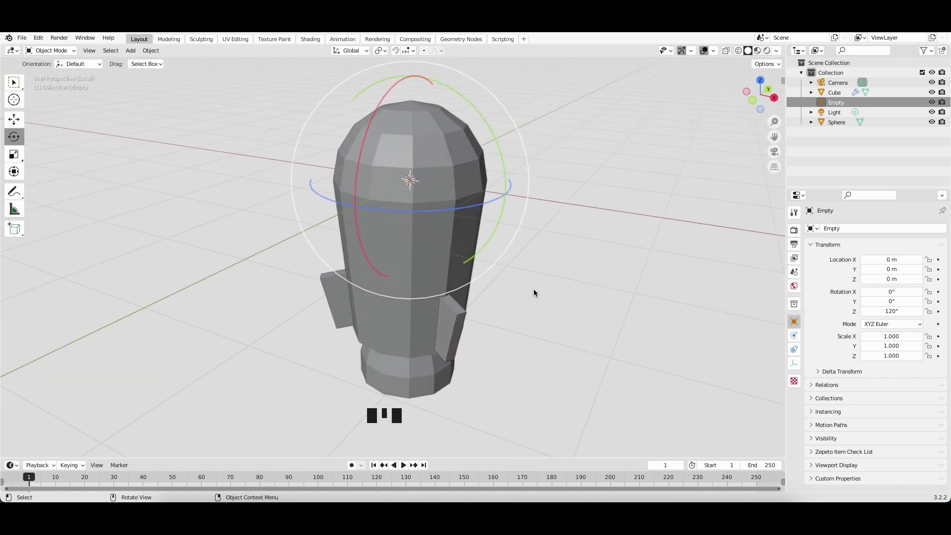
scroll(533, 289, right, 2)
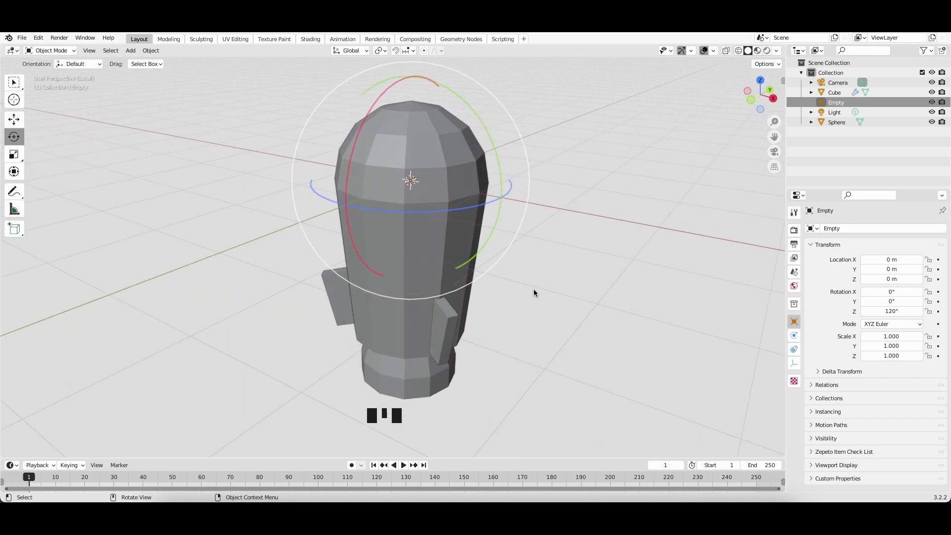
scroll(537, 289, left, 3)
scroll(536, 290, left, 4)
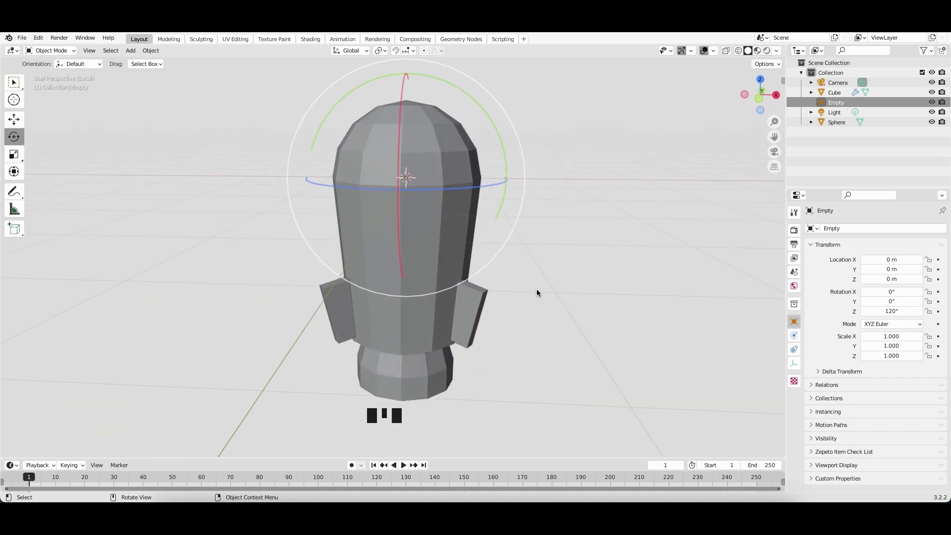
scroll(537, 289, right, 3)
- Open the arrayed fin panel's mesh for editing in edge selection mode
click(465, 308)
scroll(509, 300, left, 5)
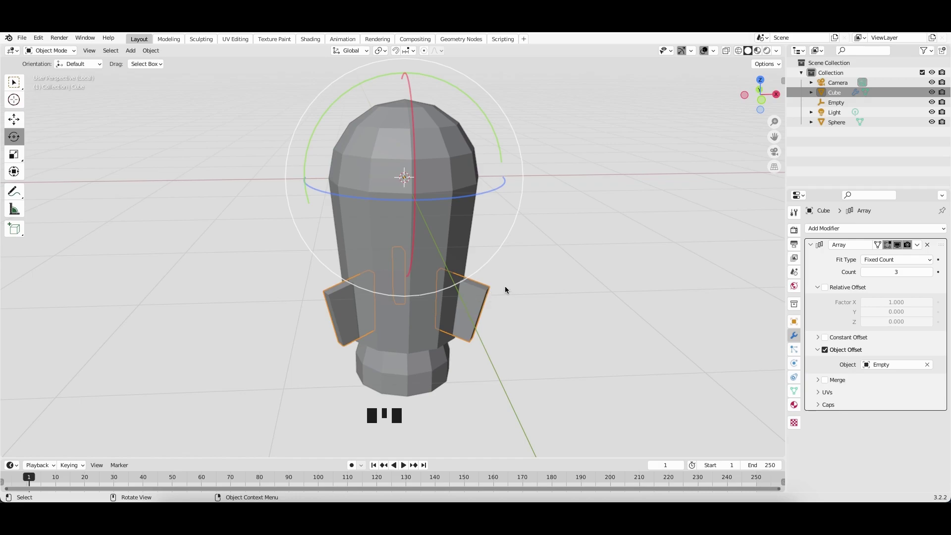
key(Tab)
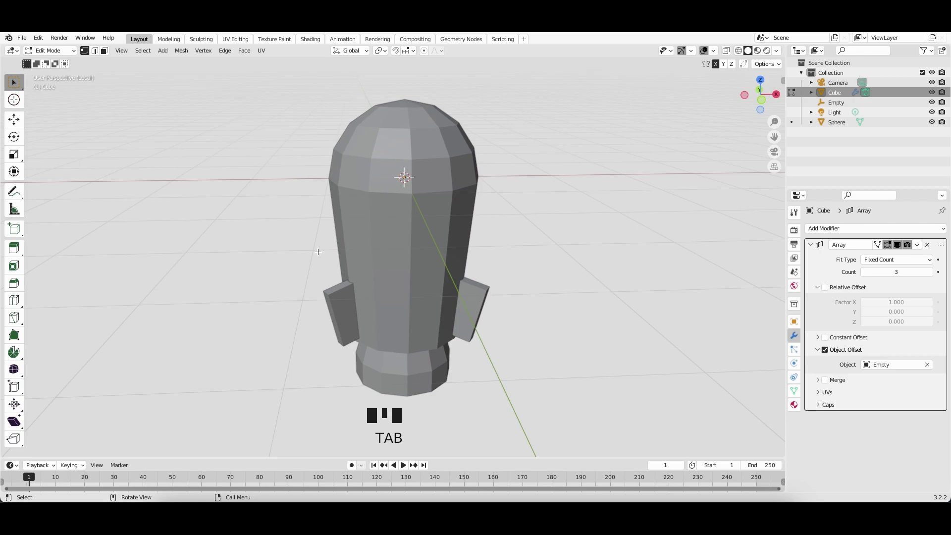
click(94, 51)
scroll(507, 352, right, 5)
click(456, 308)
scroll(419, 324, left, 15)
scroll(419, 324, right, 4)
scroll(393, 331, right, 12)
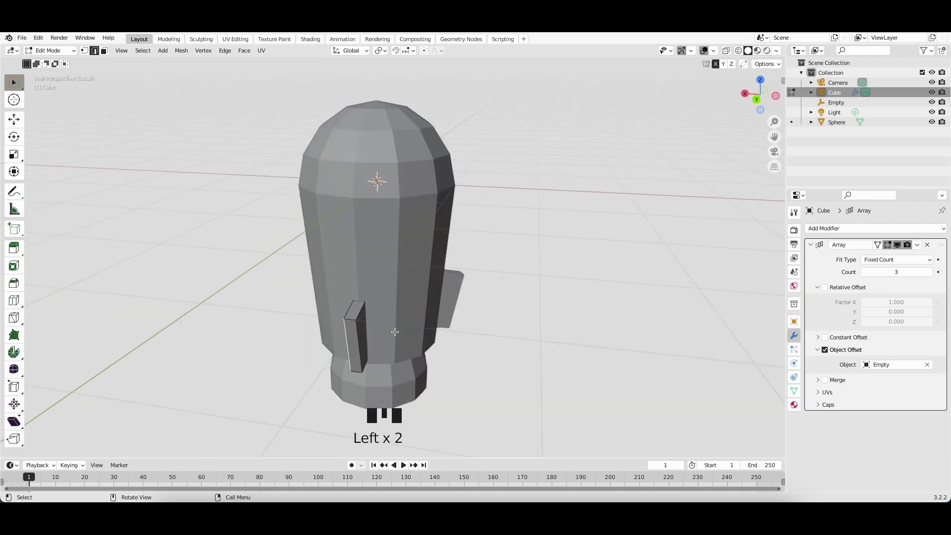
- Select the two long top edges of the fin panel and scale them to about 0.555 along X to thin the top
click(453, 306)
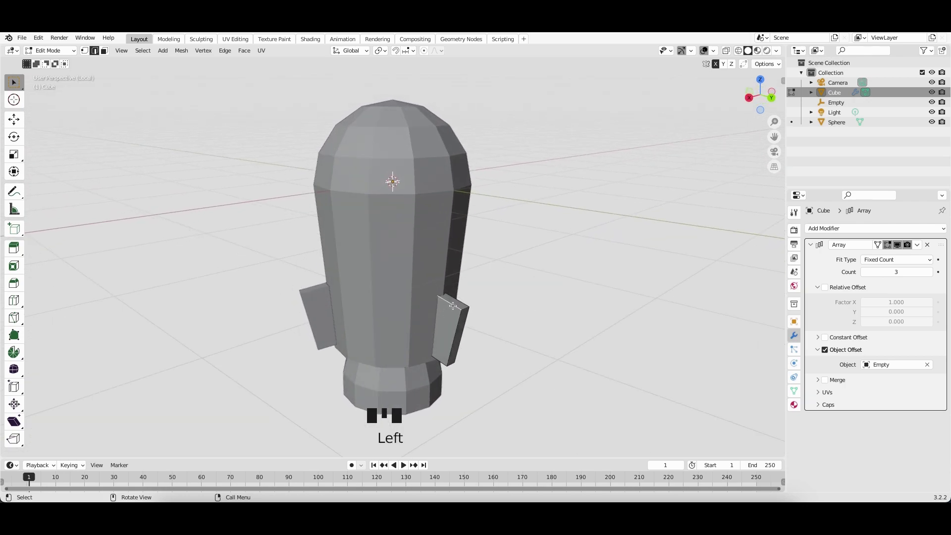
scroll(491, 326, down, 3)
shift+scroll(491, 326, up, 4)
shift+scroll(491, 326, down, 2)
super+scroll(491, 326, up, 3)
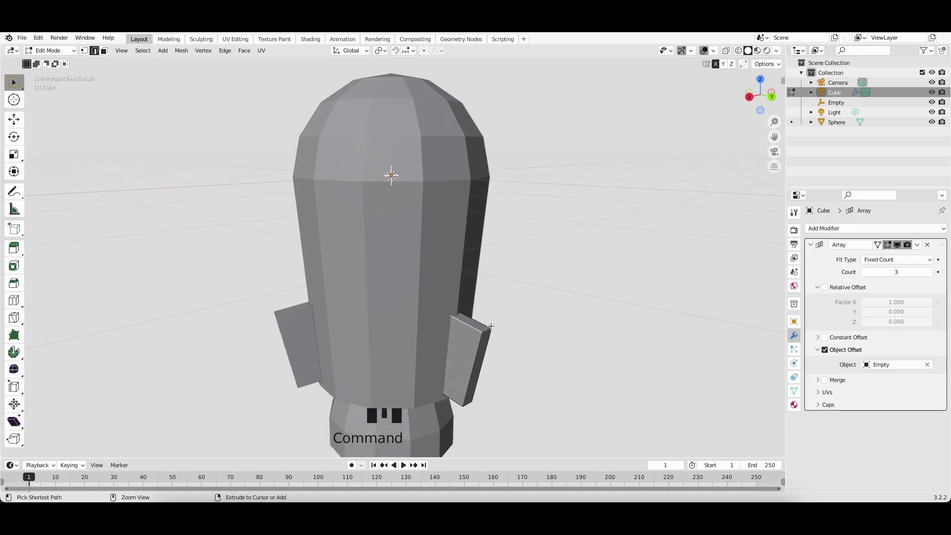
scroll(500, 334, right, 4)
scroll(500, 334, left, 3)
scroll(499, 334, right, 2)
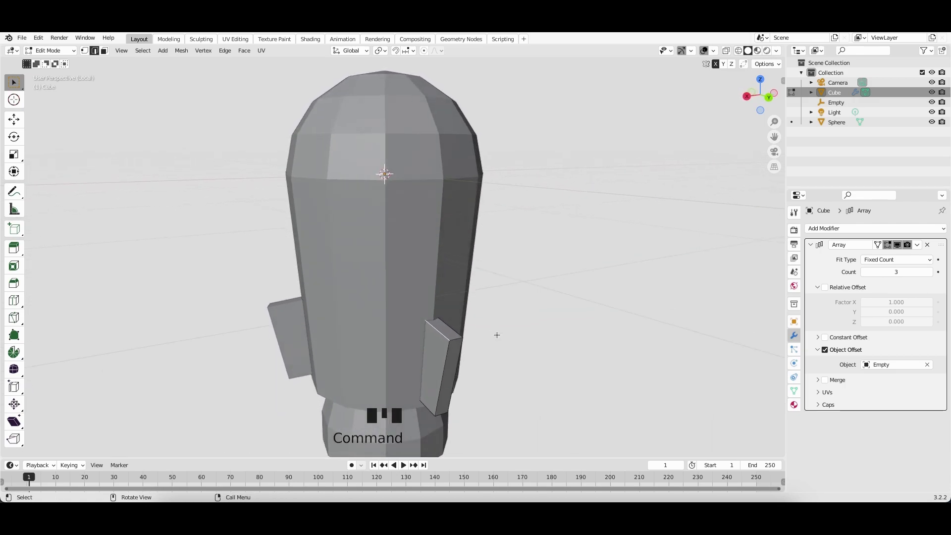
shift+click(442, 331)
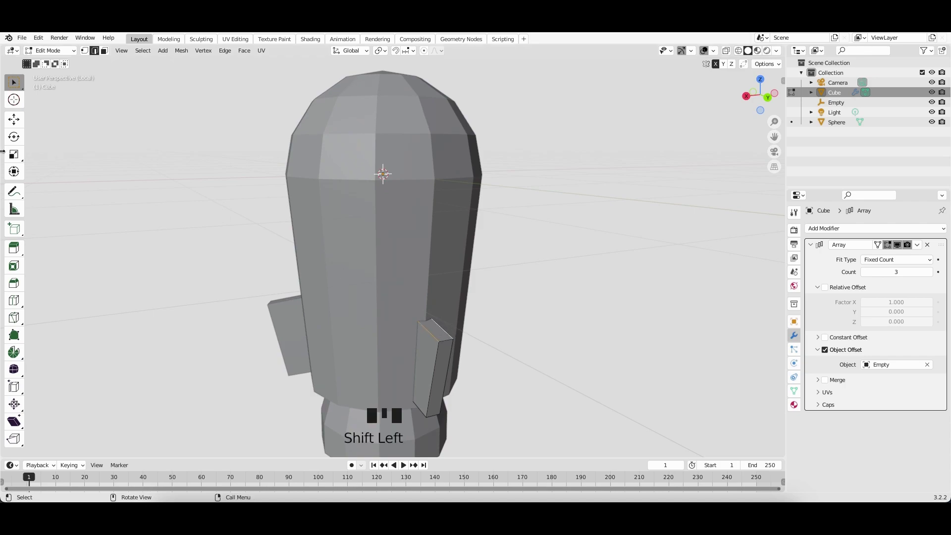
click(14, 154)
drag(327, 335, 379, 335)
middle_drag(387, 335, 631, 307)
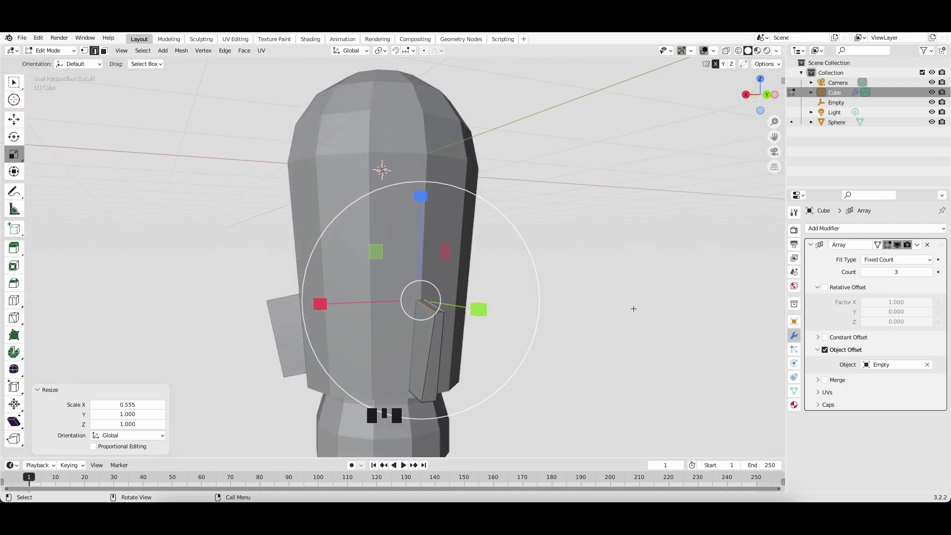
- With X-ray on, select the whole fin panel and bevel its edges with a width of about 0.0109 m and 1 segment
click(531, 324)
click(468, 315)
click(433, 367)
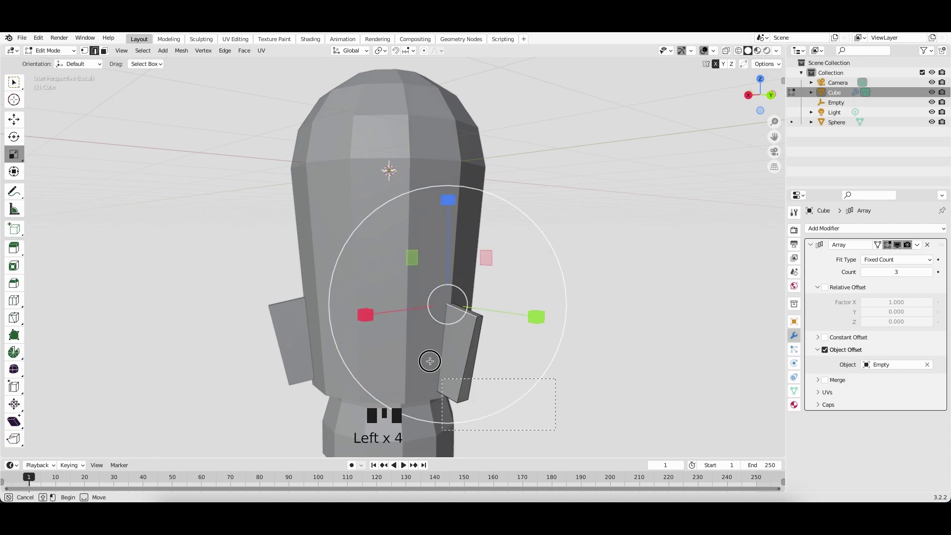
click(651, 294)
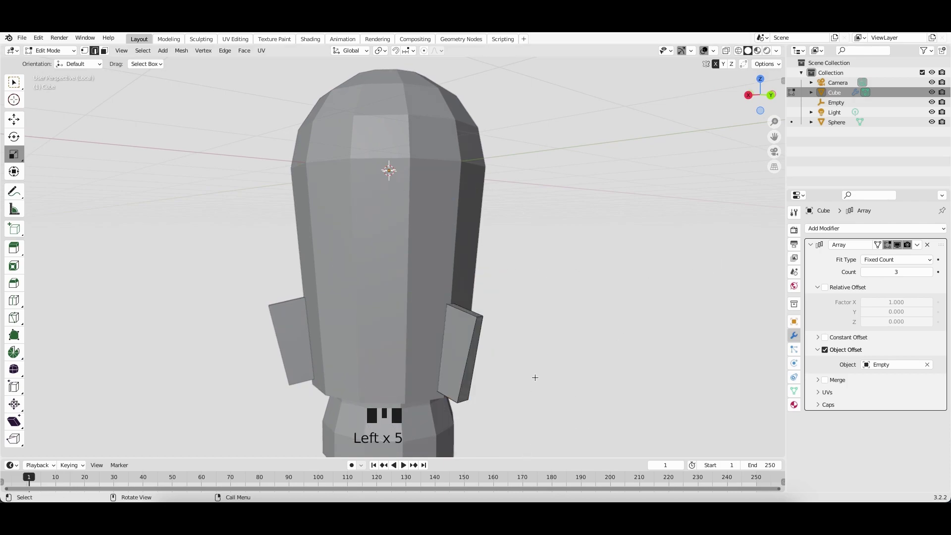
key(alt+z)
drag(526, 451, 412, 286)
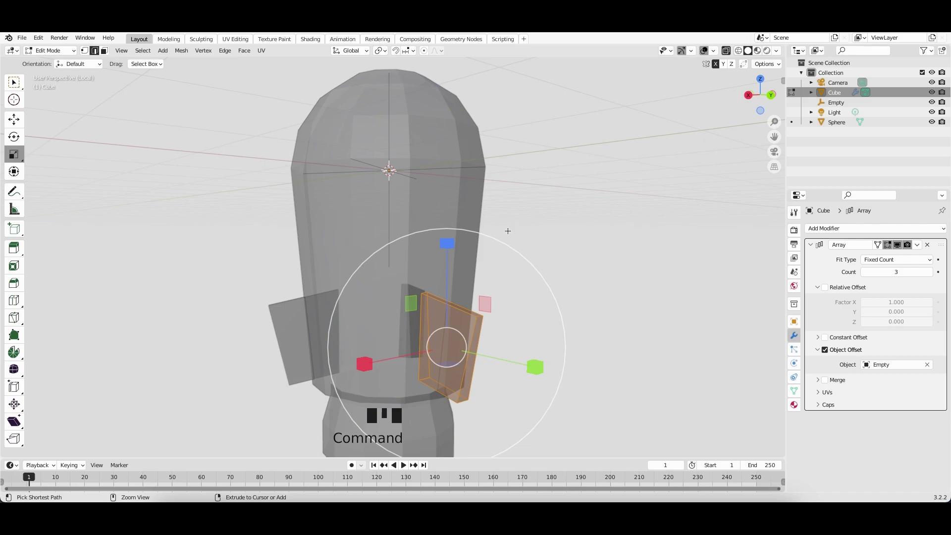
key(super+b)
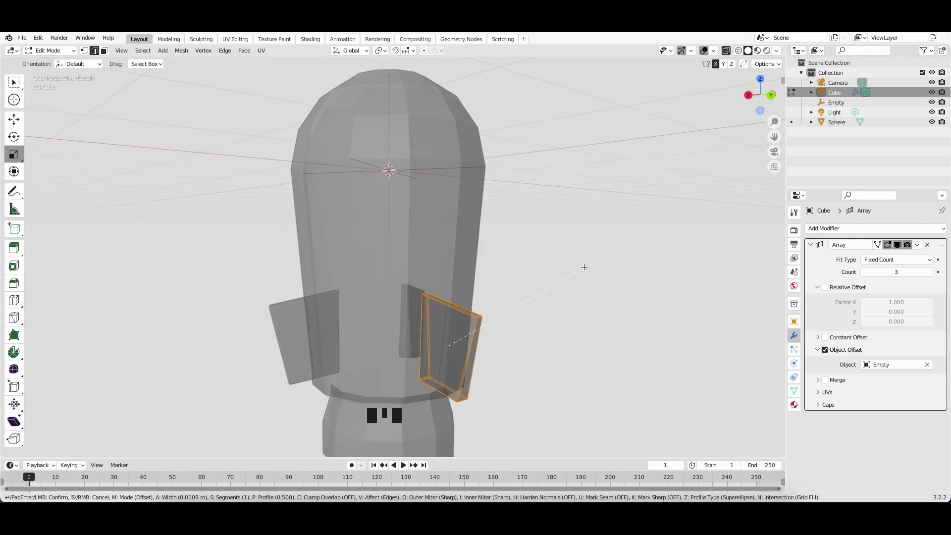
click(584, 268)
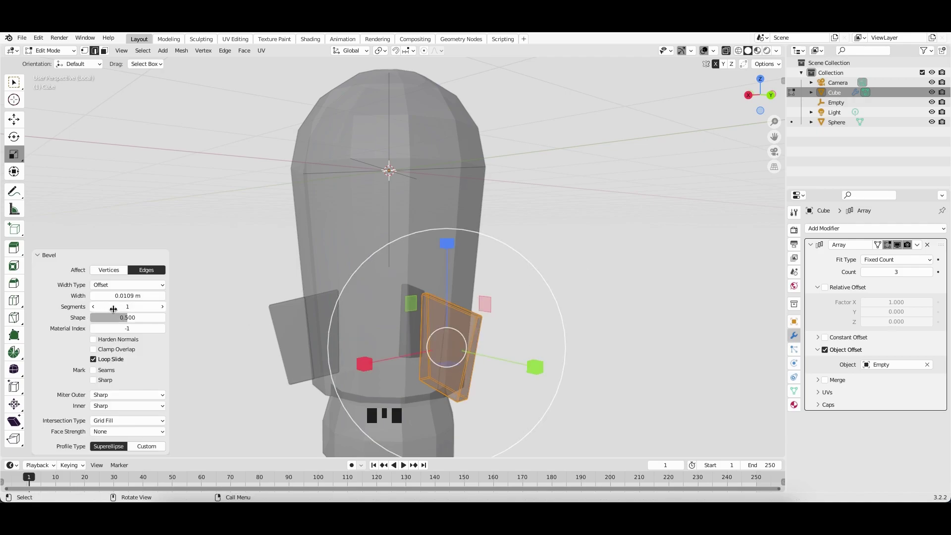
click(572, 231)
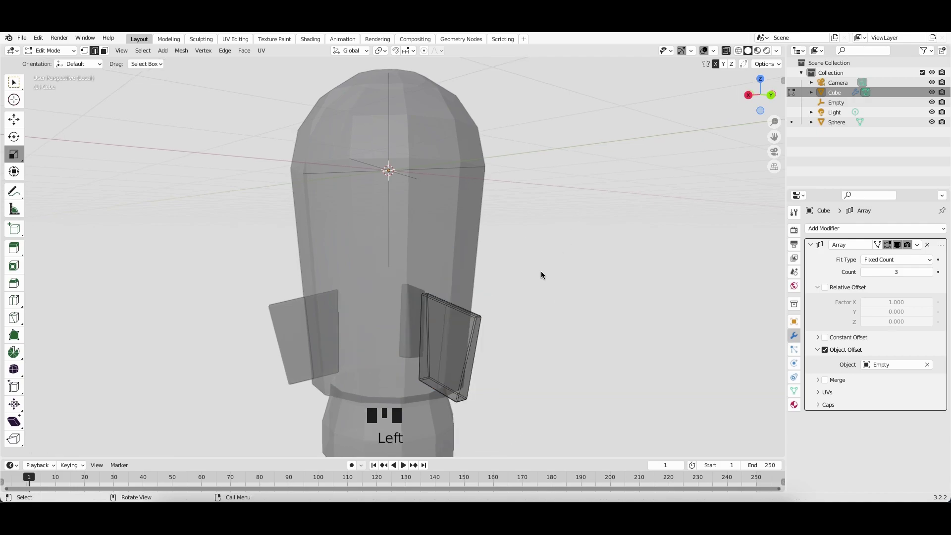
- Finish editing the fin panel and turn off X-ray in Object Mode
scroll(541, 274, down, 5)
scroll(541, 274, up, 5)
scroll(541, 272, up, 5)
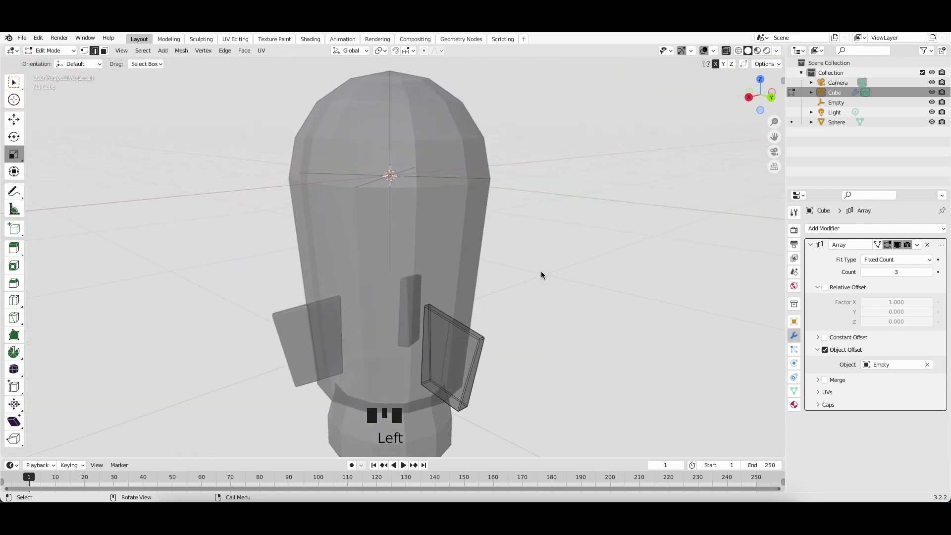
shift+scroll(541, 271, down, 4)
shift+scroll(541, 271, up, 2)
shift+scroll(542, 278, up, 2)
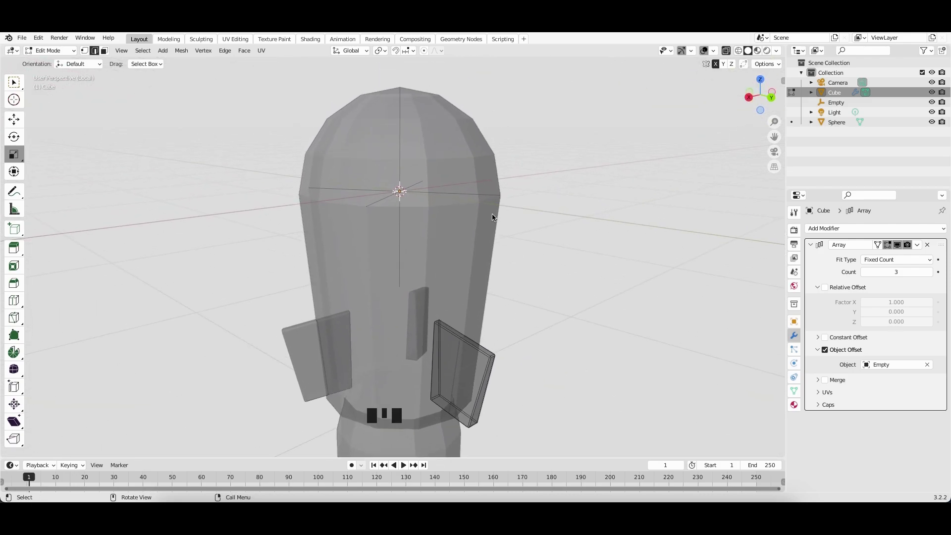
key(Tab)
click(450, 174)
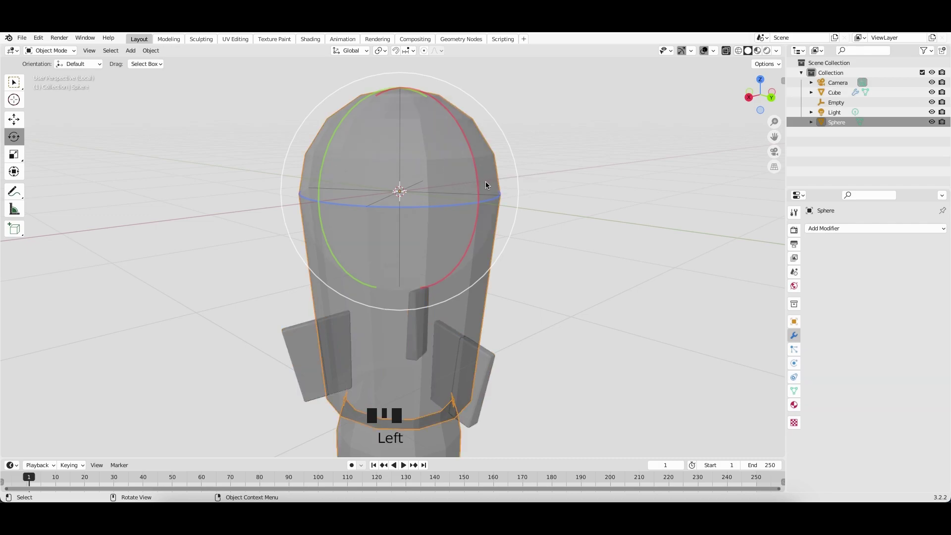
key(alt+z)
click(575, 193)
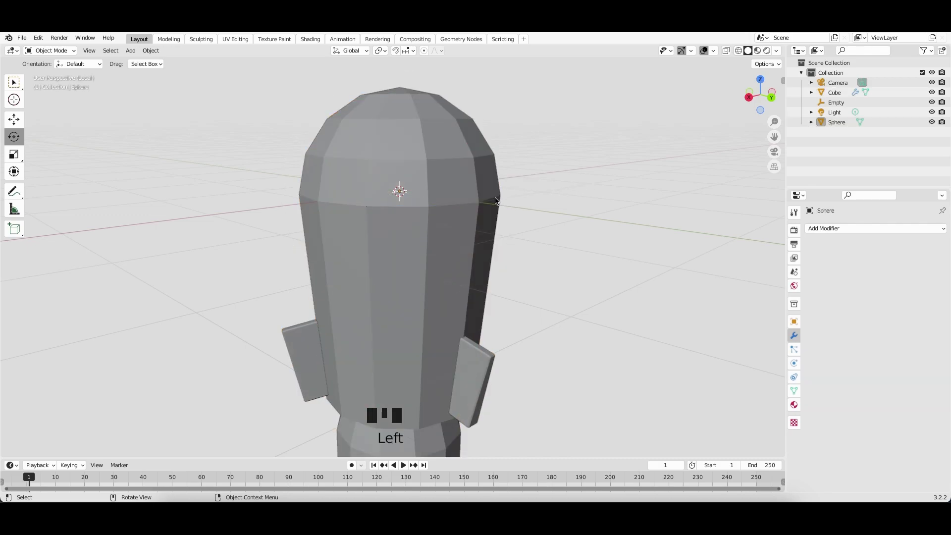
scroll(494, 199, right, 2)
middle_drag(495, 201, 388, 201)
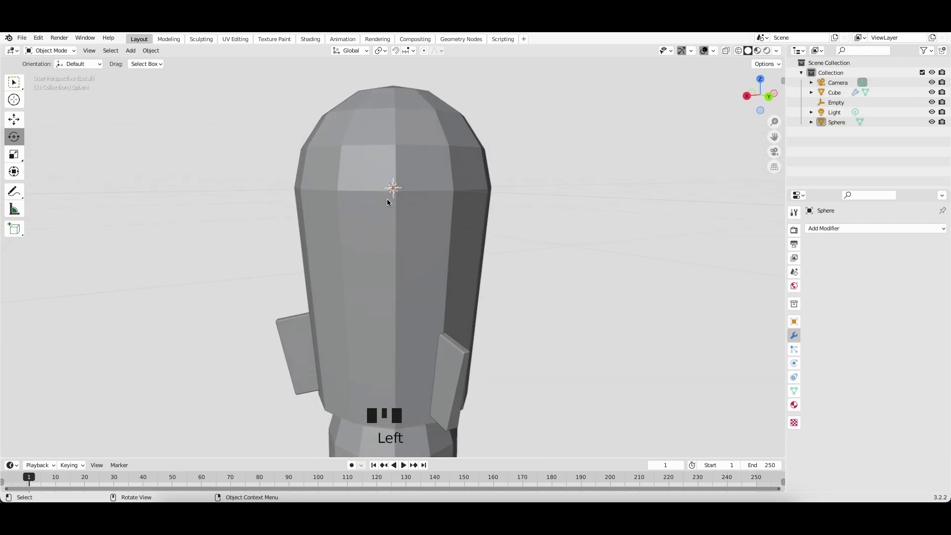
- In the body's Edit Mode, add a horizontal loop cut just below the dome, slid to a factor of about 0.964
click(419, 203)
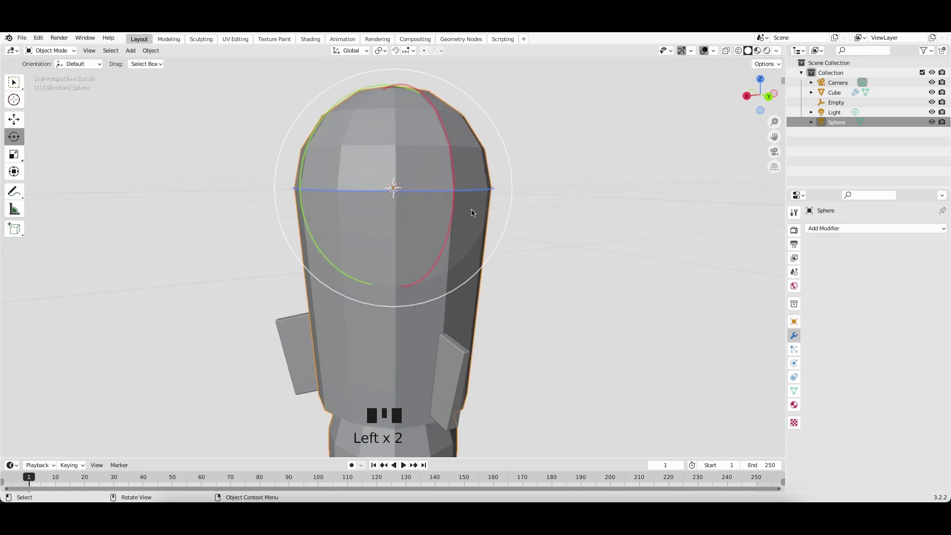
key(Tab)
scroll(504, 218, right, 2)
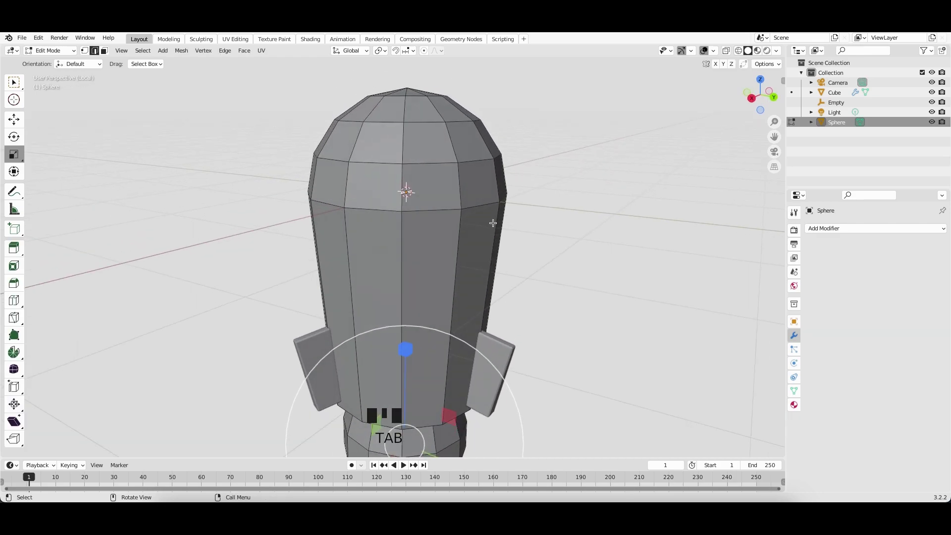
key(super)
key(super+r)
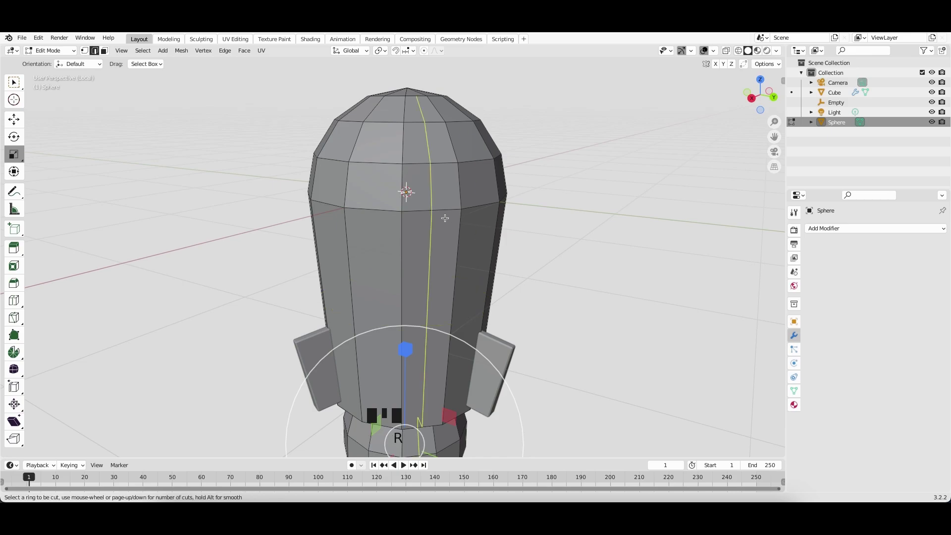
click(403, 266)
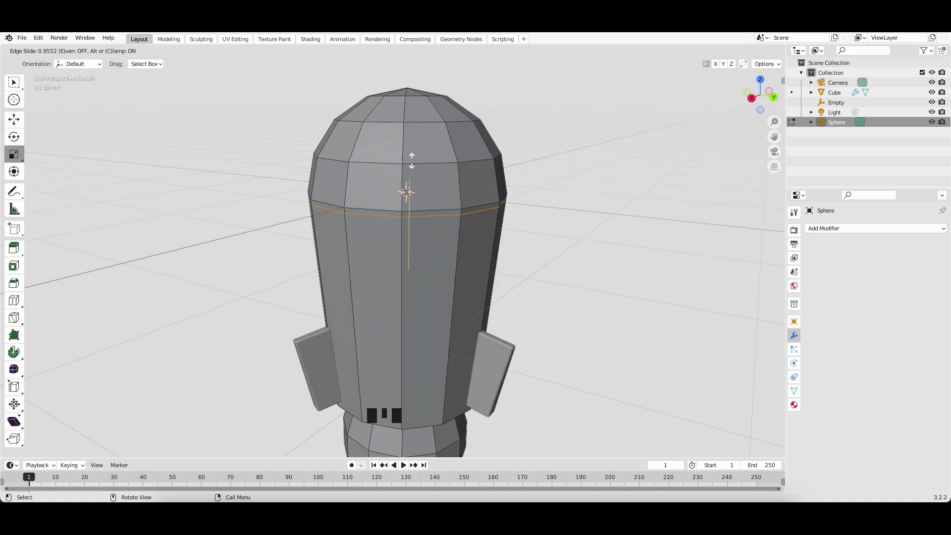
click(407, 193)
- Add a second horizontal loop cut near the lower rim of the body's tapered section, slid to a factor of about -0.896
middle_drag(406, 192, 455, 207)
scroll(455, 207, down, 3)
scroll(455, 208, up, 10)
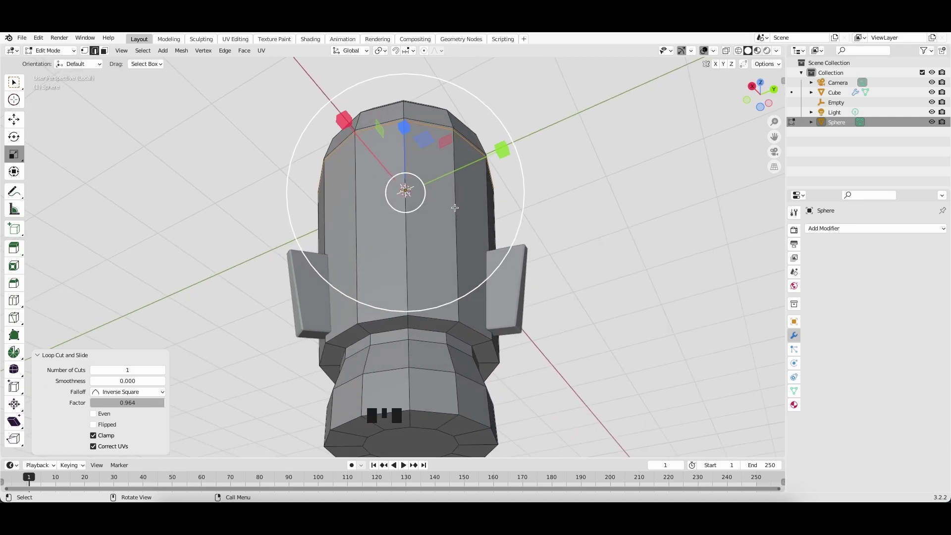
scroll(455, 208, right, 2)
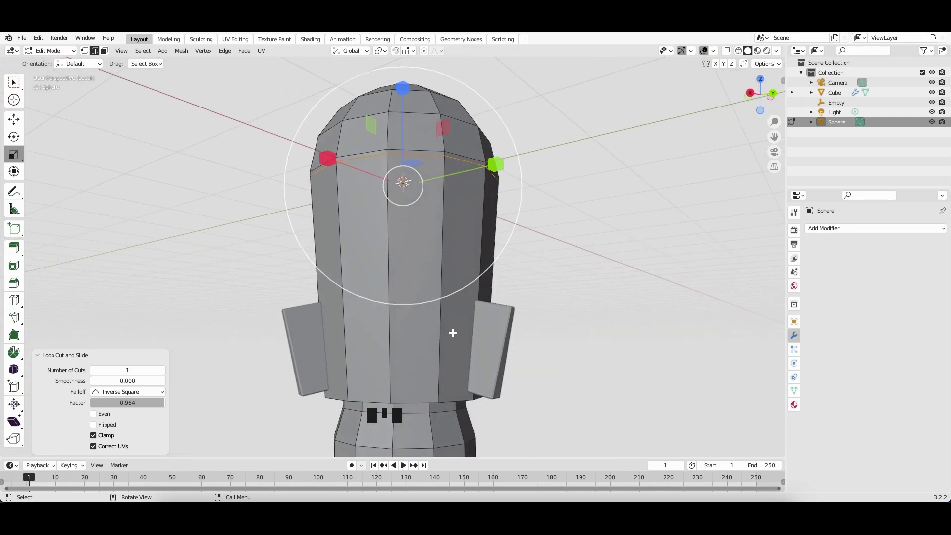
scroll(453, 334, down, 4)
scroll(451, 338, down, 4)
scroll(450, 339, left, 1)
key(super)
key(ctrl+r)
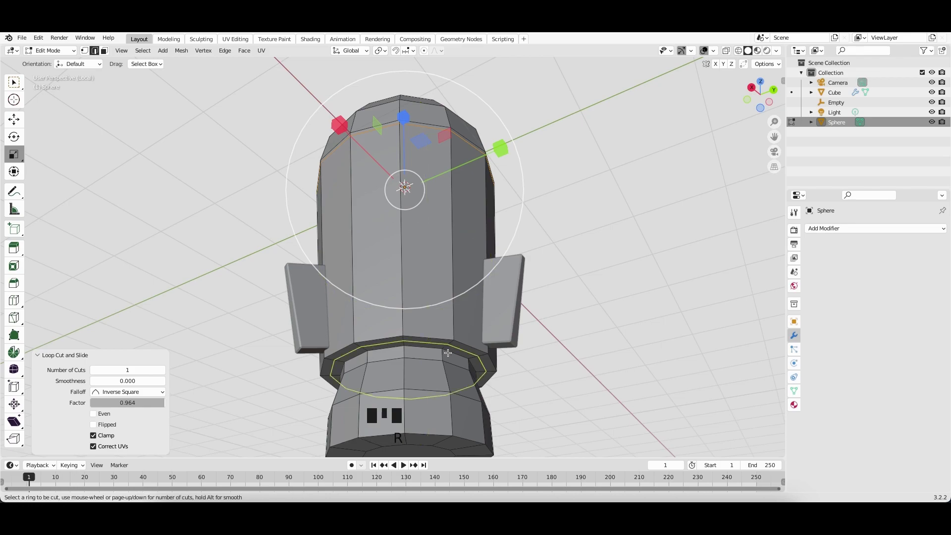
click(430, 285)
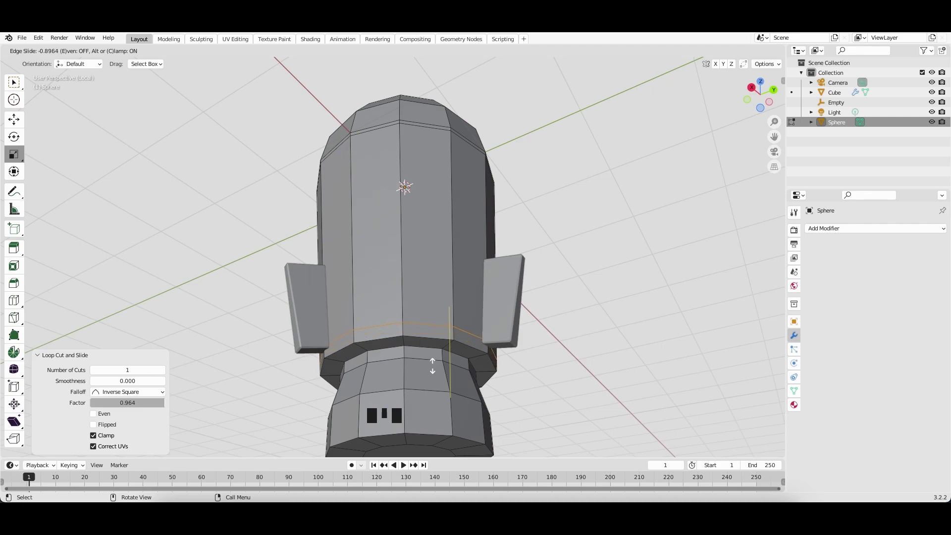
click(433, 366)
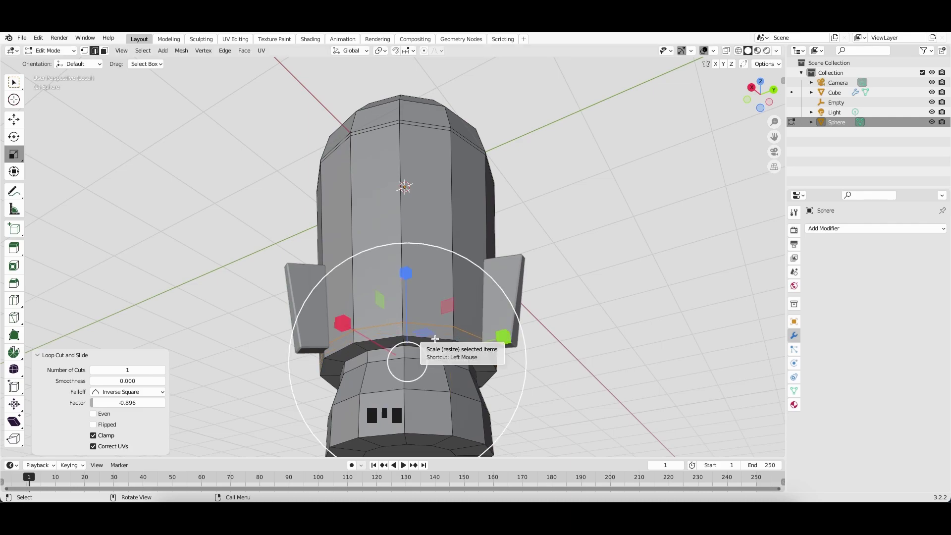
- Bevel the edge loop at the lower rim of the tapered section with a width of about 0.0313 m and 2 segments
alt+click(435, 340)
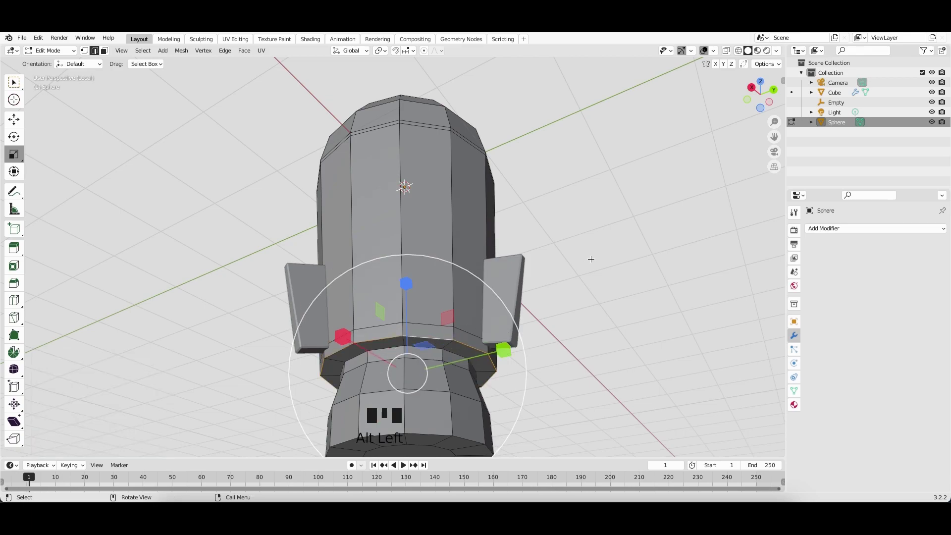
key(ctrl)
key(ctrl+b)
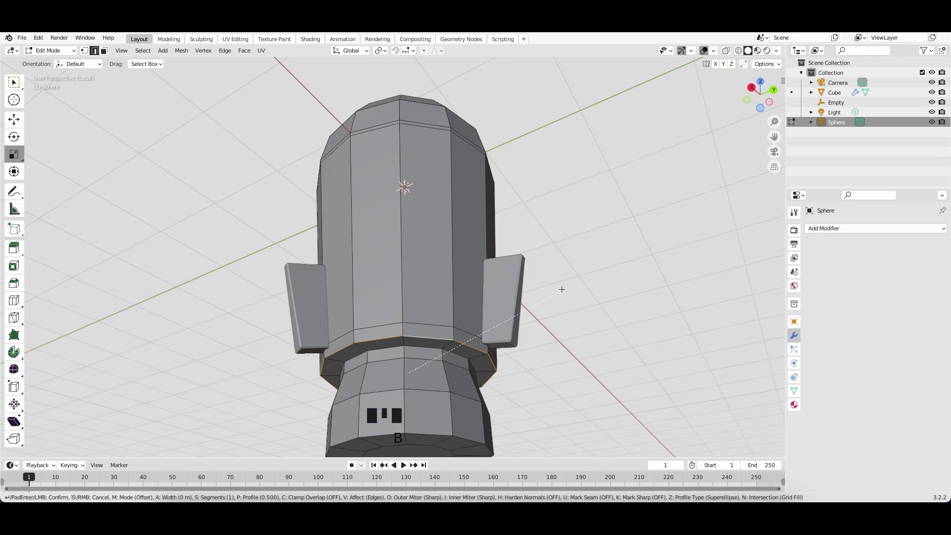
click(602, 264)
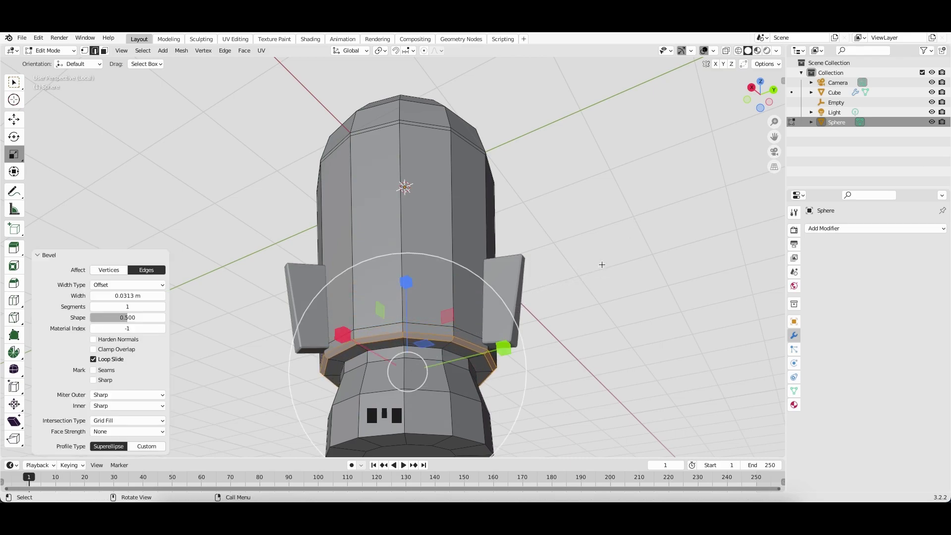
click(162, 307)
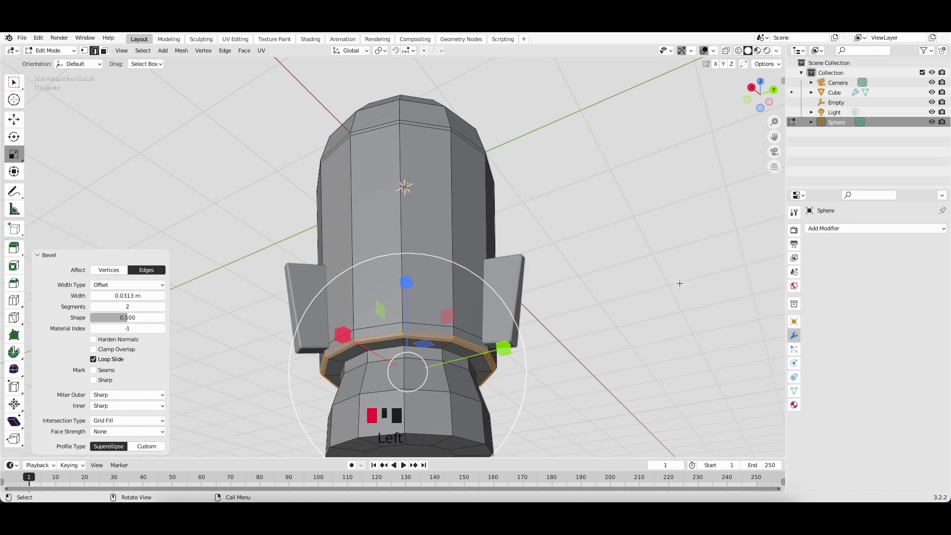
click(639, 283)
middle_drag(585, 284, 585, 285)
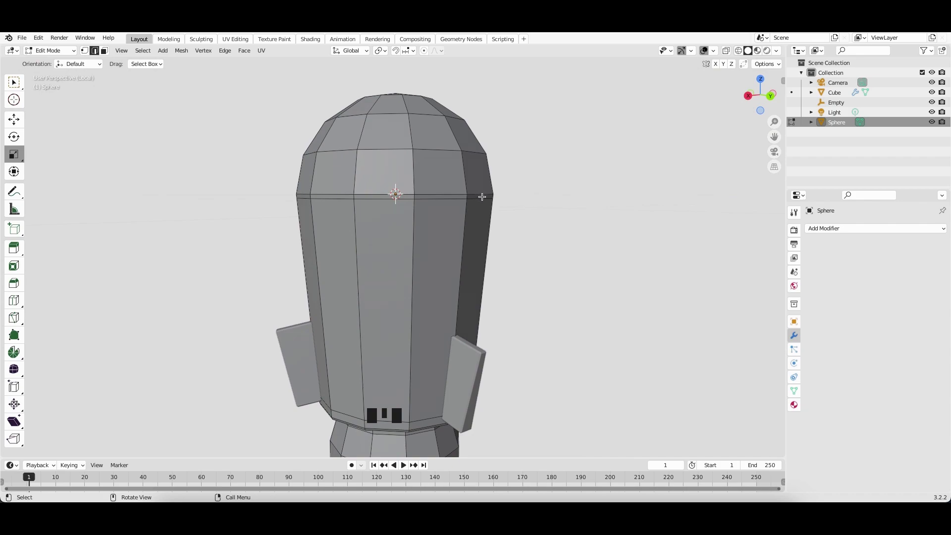
- Select the narrow face loop just below the dome and extrude it inward as a groove, scaled to about 0.943
middle_drag(482, 197, 483, 197)
middle_drag(319, 196, 356, 195)
middle_drag(407, 202, 452, 202)
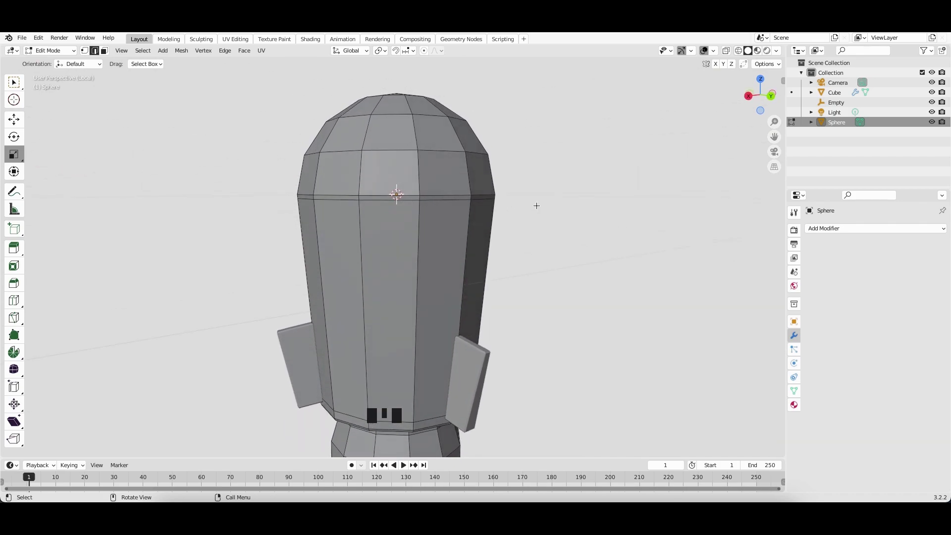
key(3)
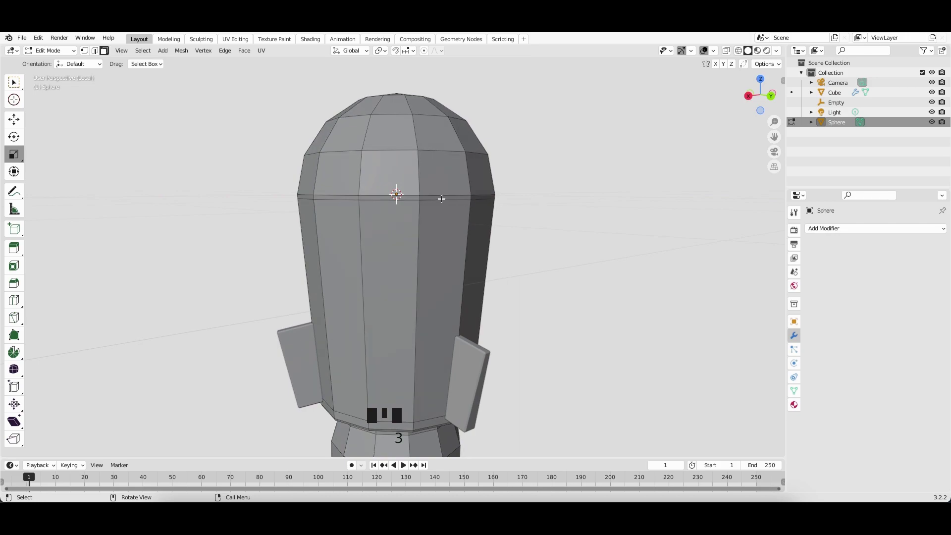
alt+click(424, 198)
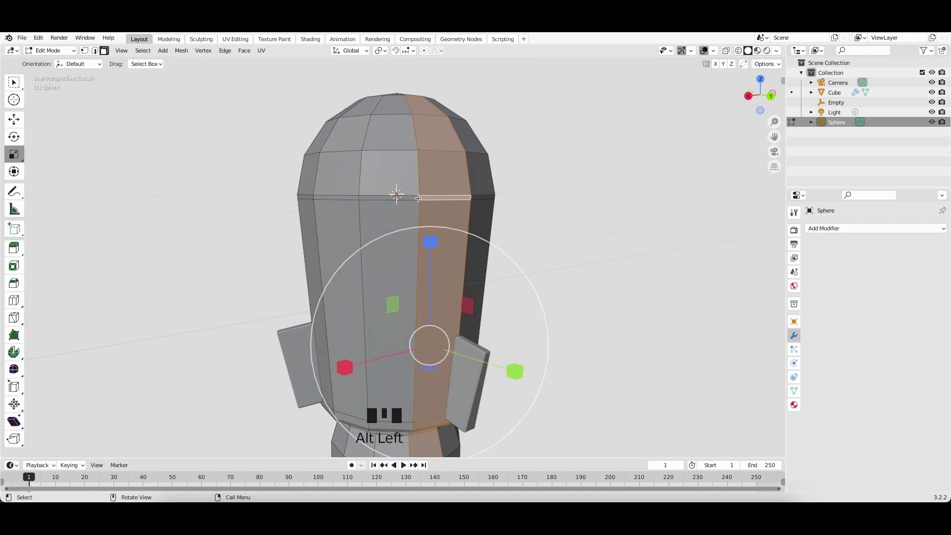
alt+click(419, 198)
scroll(577, 206, up, 5)
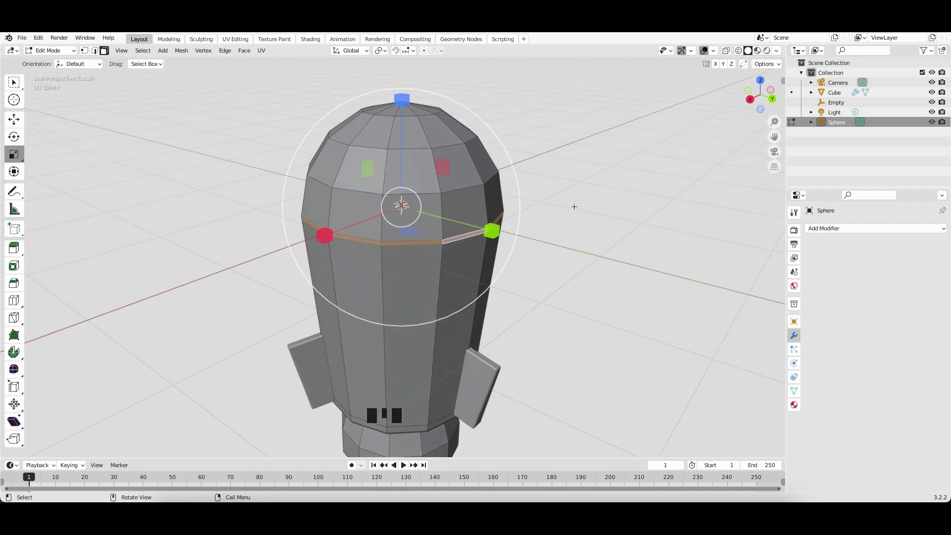
key(e)
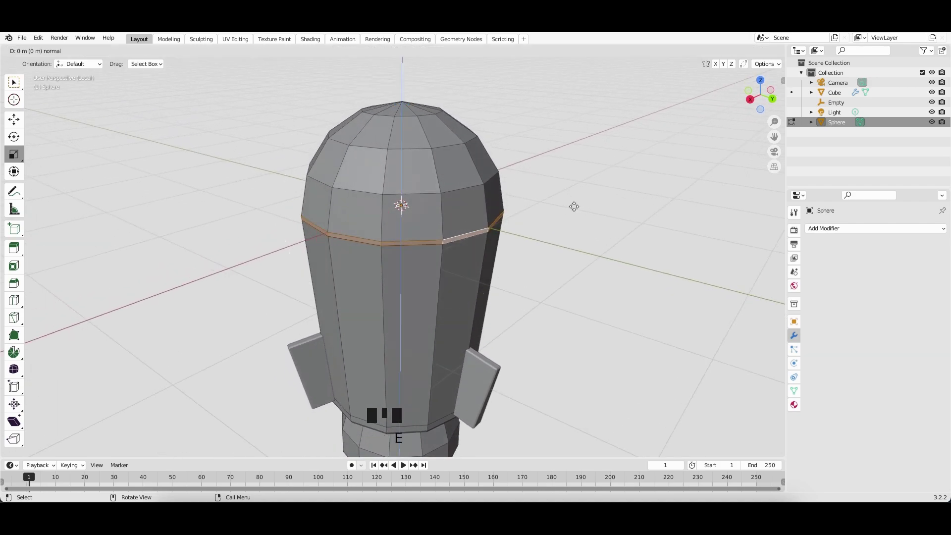
key(s)
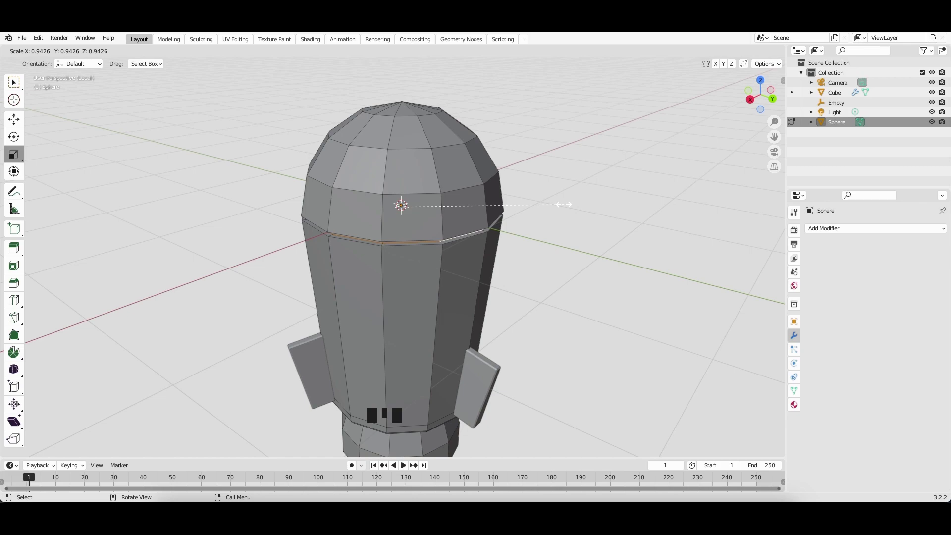
click(564, 205)
click(578, 250)
middle_drag(562, 270, 557, 244)
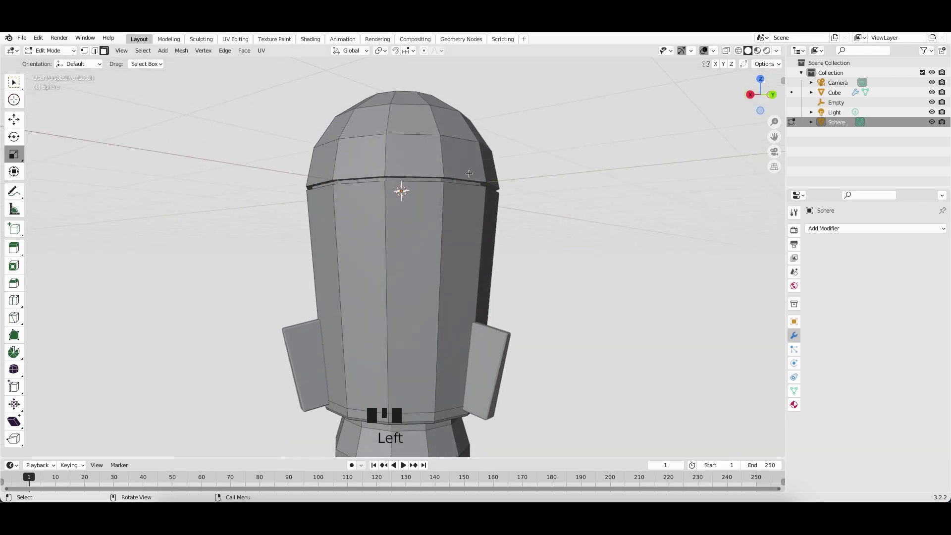
- Bevel the upper and lower edge loops of the groove below the dome with a width of about 0.0218 m and 2 segments
scroll(470, 174, down, 3)
shift+scroll(470, 170, up, 3)
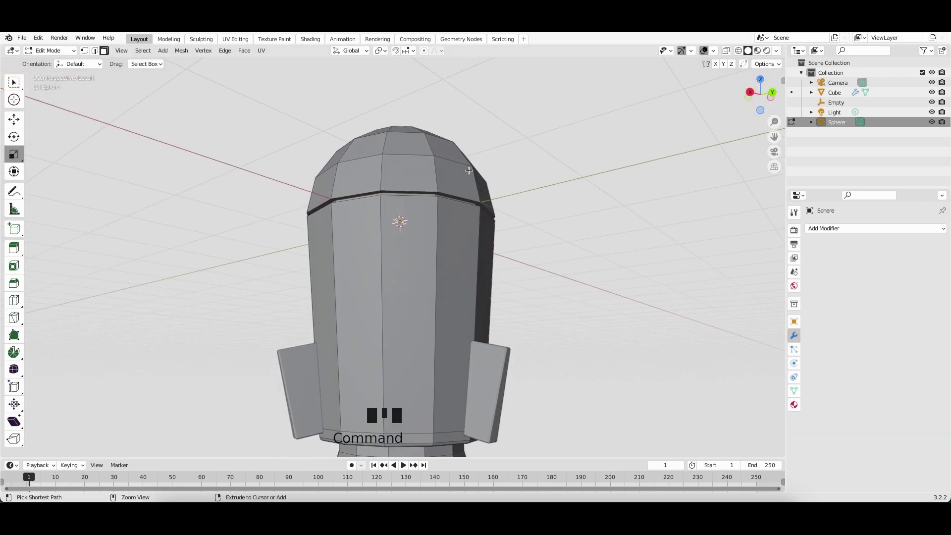
ctrl+middle_drag(469, 170, 485, 154)
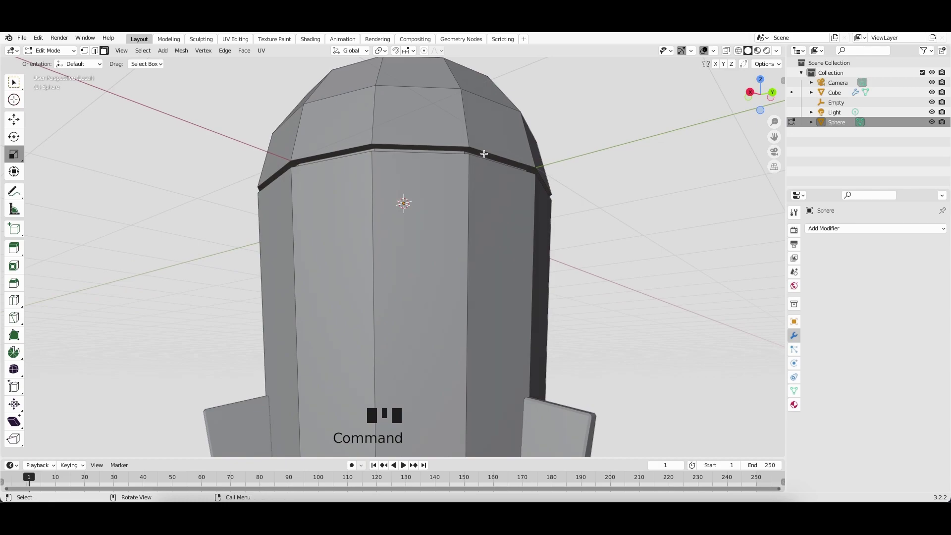
key(2)
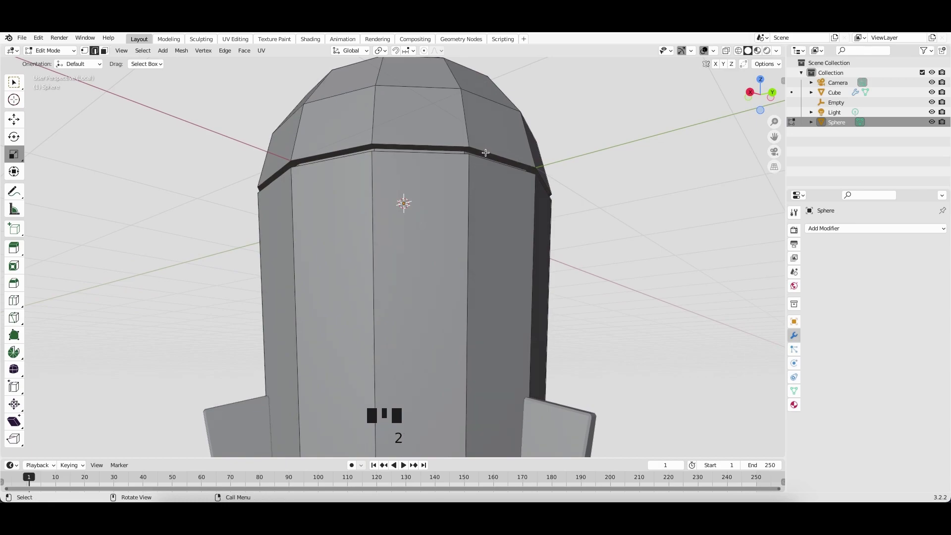
alt+click(486, 154)
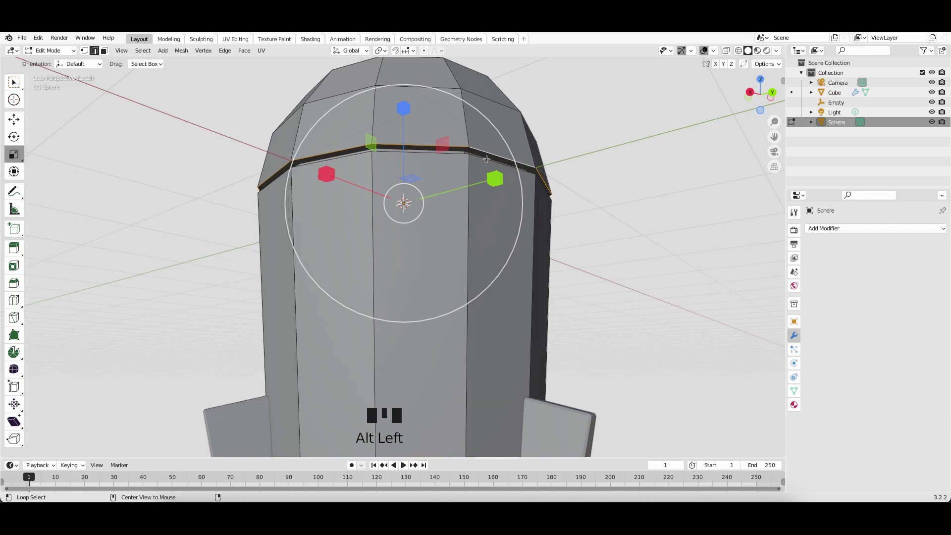
alt+shift+click(460, 156)
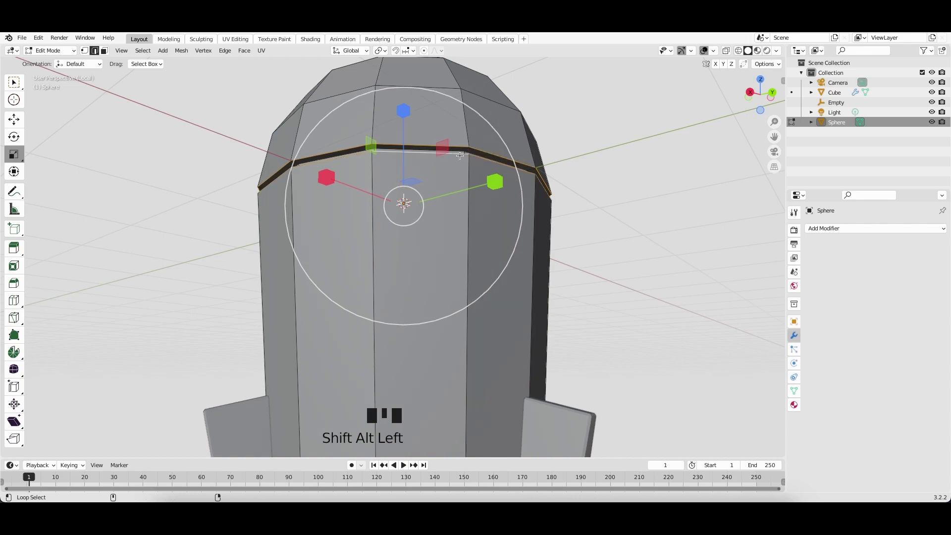
middle_drag(569, 166, 576, 167)
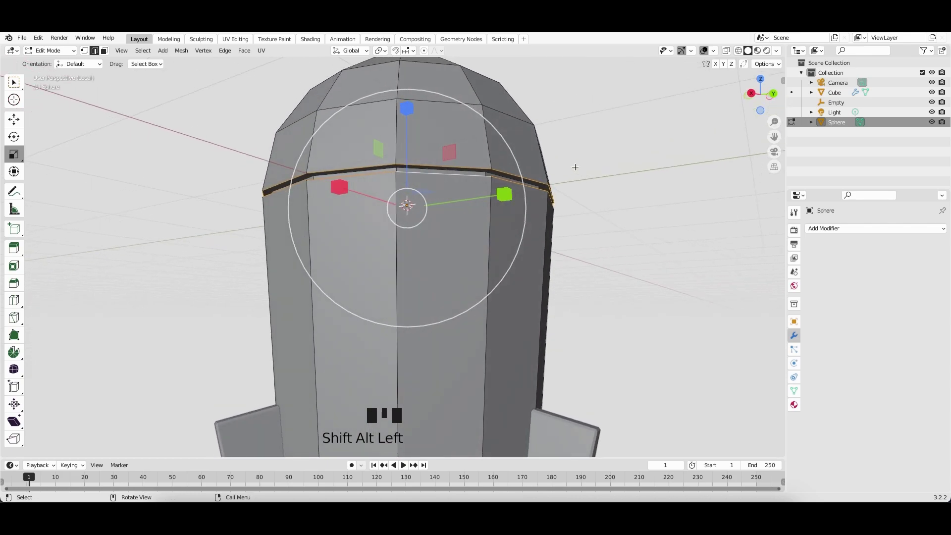
key(super)
key(super+b)
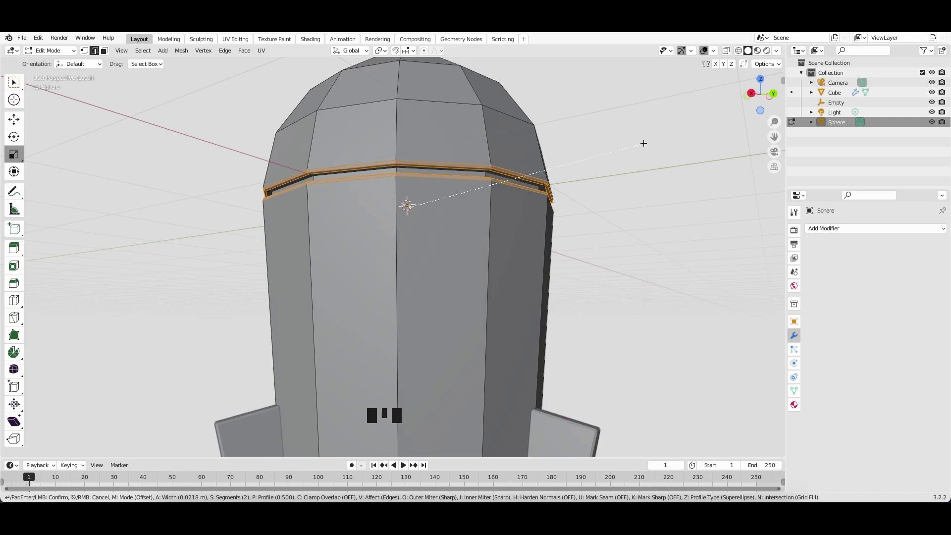
click(644, 143)
click(651, 176)
scroll(637, 177, down, 5)
scroll(636, 176, up, 3)
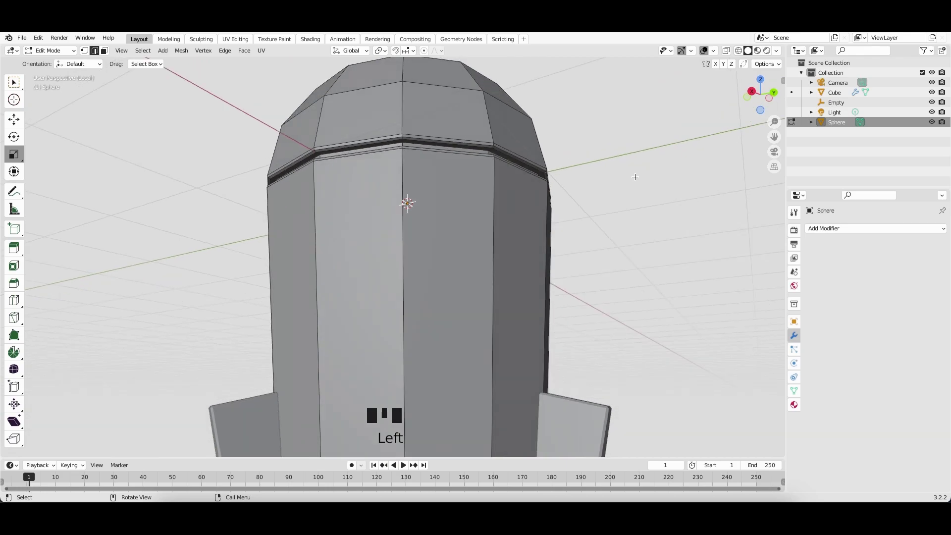
- Add five evenly spaced horizontal loop cuts to the lowest band of the flared base
super+scroll(636, 177, down, 6)
super+scroll(575, 189, down, 2)
scroll(577, 191, up, 3)
super+scroll(565, 203, down, 5)
super+scroll(573, 204, up, 5)
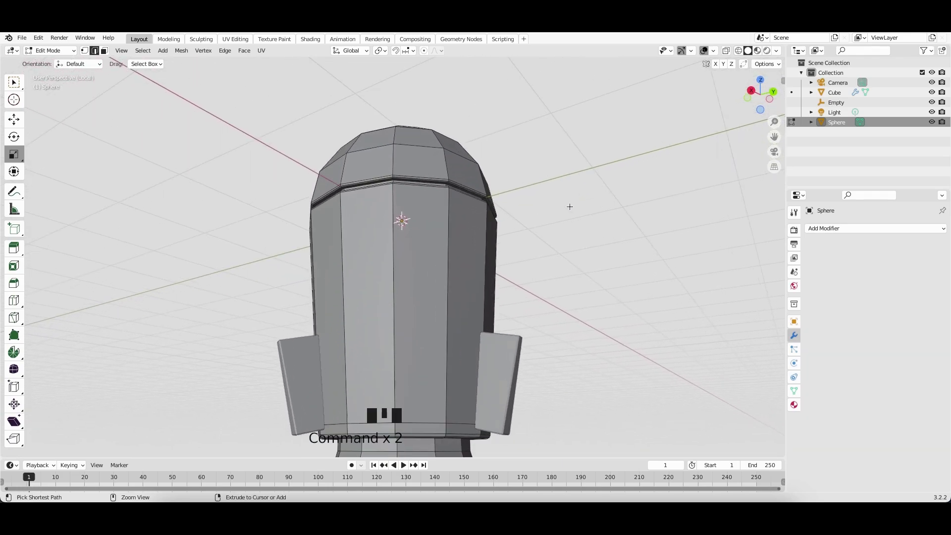
shift+scroll(516, 255, down, 4)
shift+scroll(534, 243, down, 4)
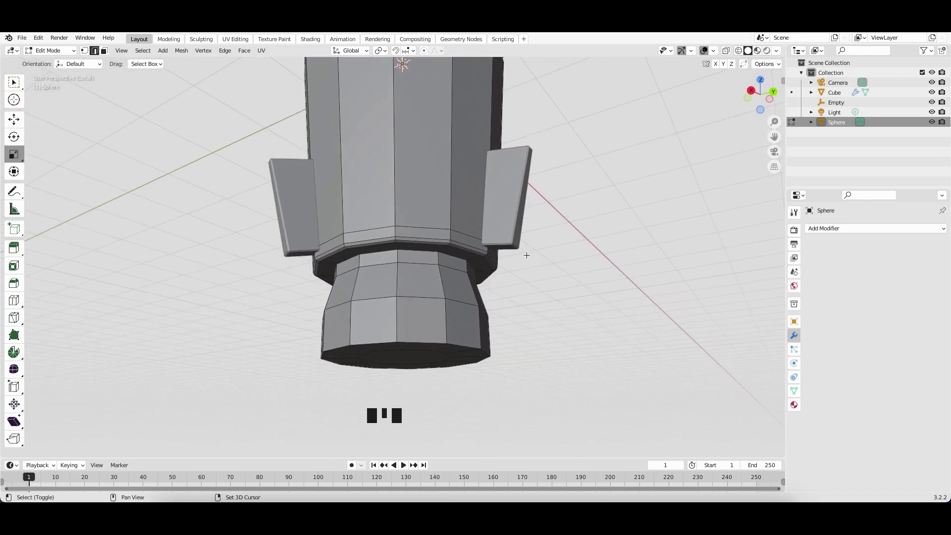
scroll(519, 261, up, 4)
scroll(458, 353, down, 3)
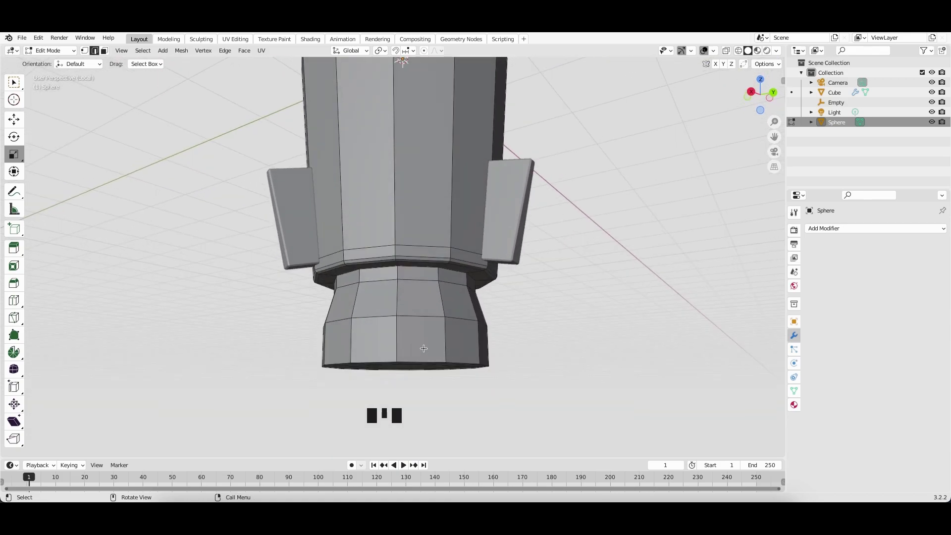
scroll(409, 345, up, 3)
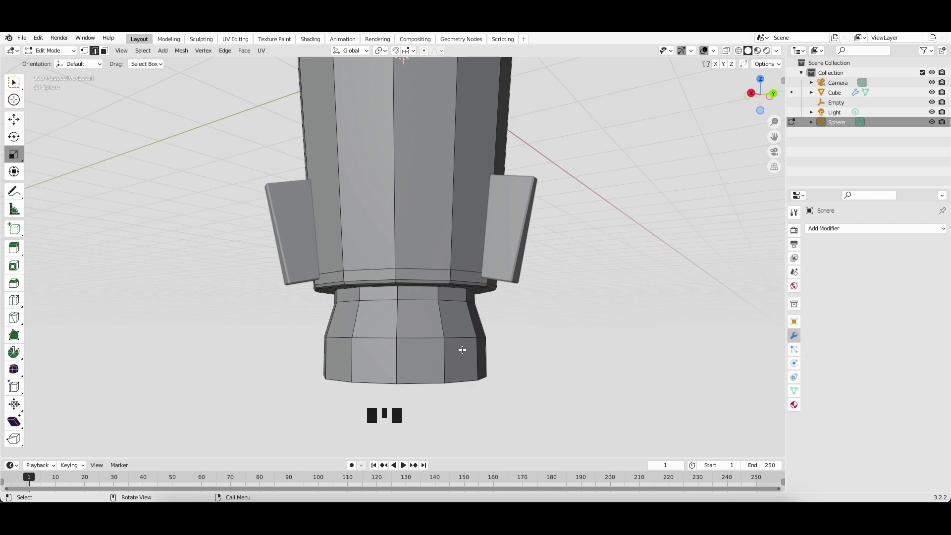
key(super+r)
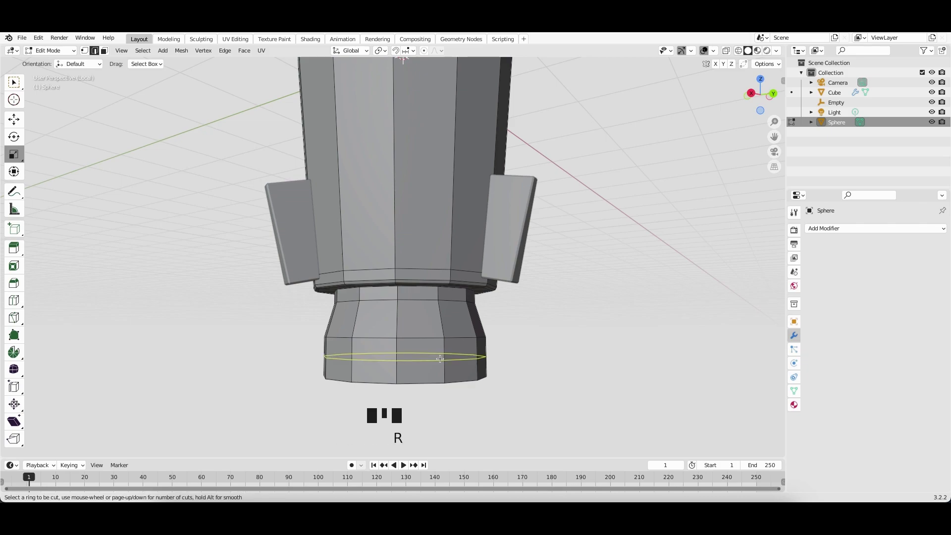
scroll(440, 359, up, 3)
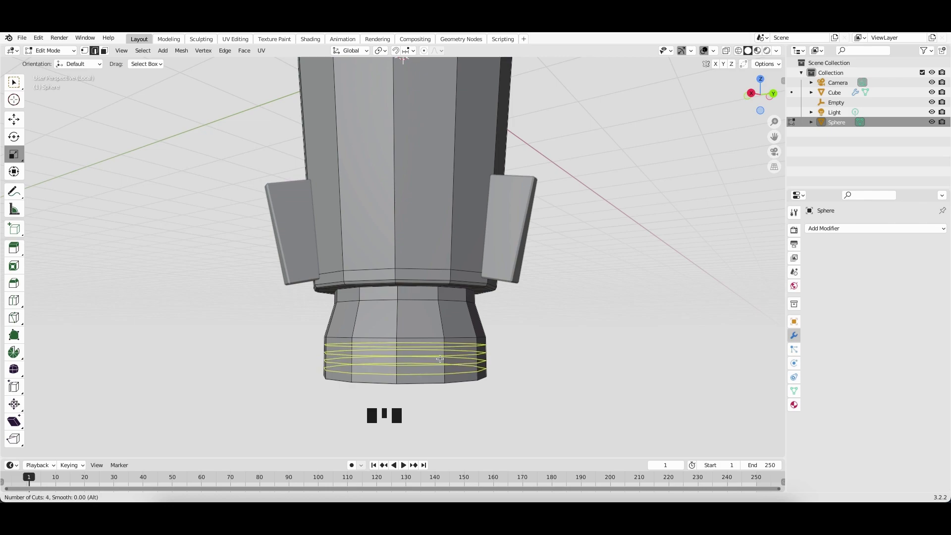
scroll(440, 358, up, 1)
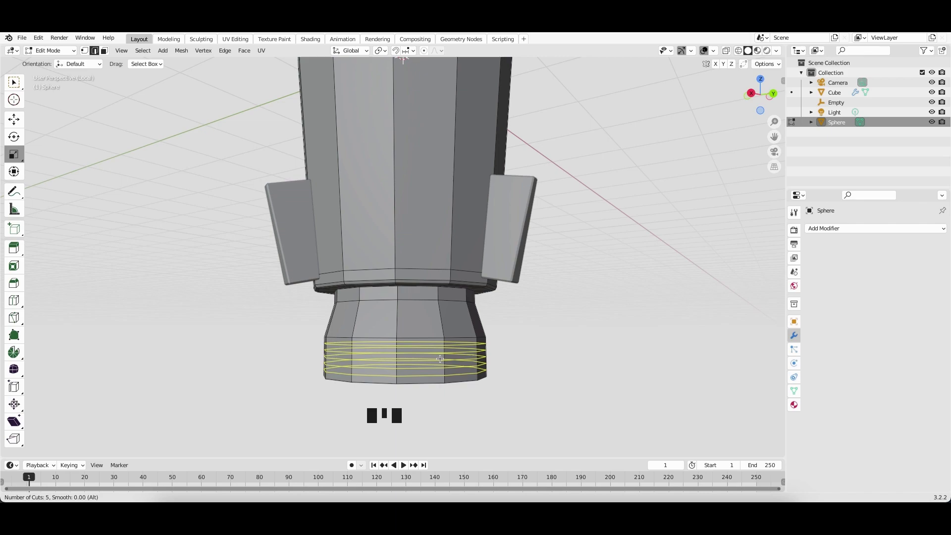
click(440, 359)
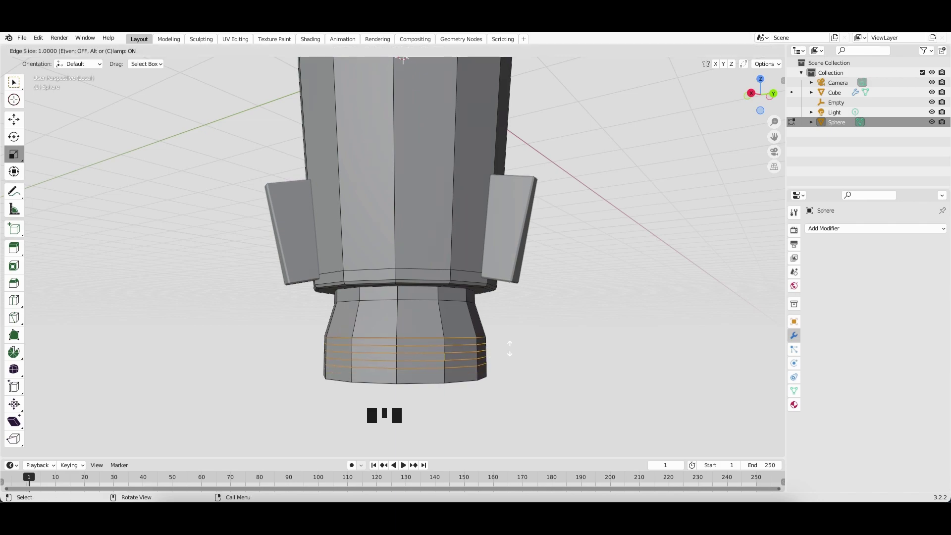
click(483, 358)
click(573, 341)
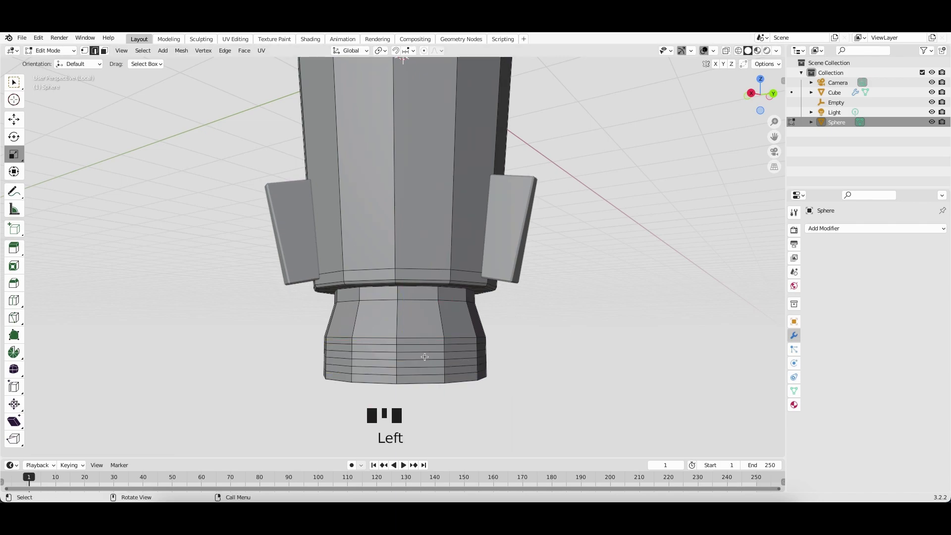
- Select the uppermost face loop of the newly cut base band and extrude it inward, scaled to about 0.965
super+scroll(424, 356, up, 1)
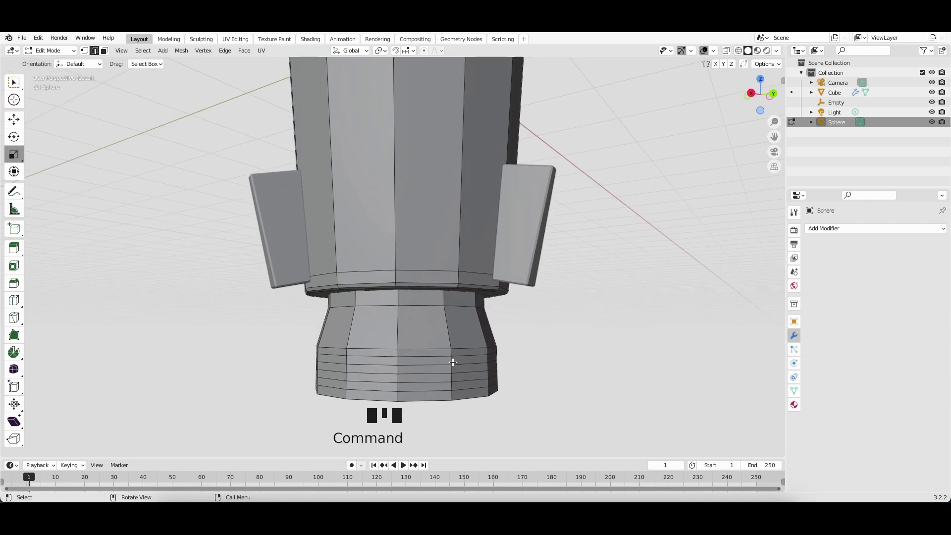
key(3)
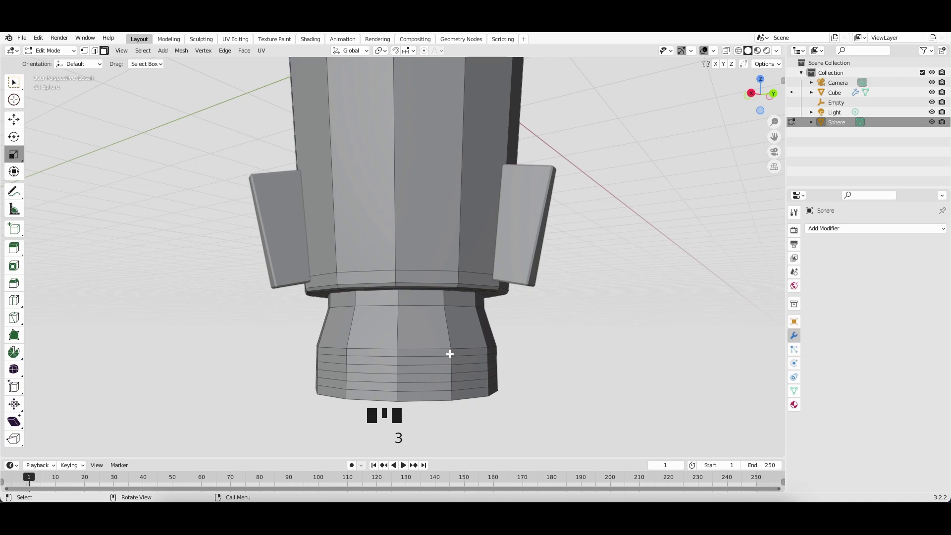
alt+click(450, 353)
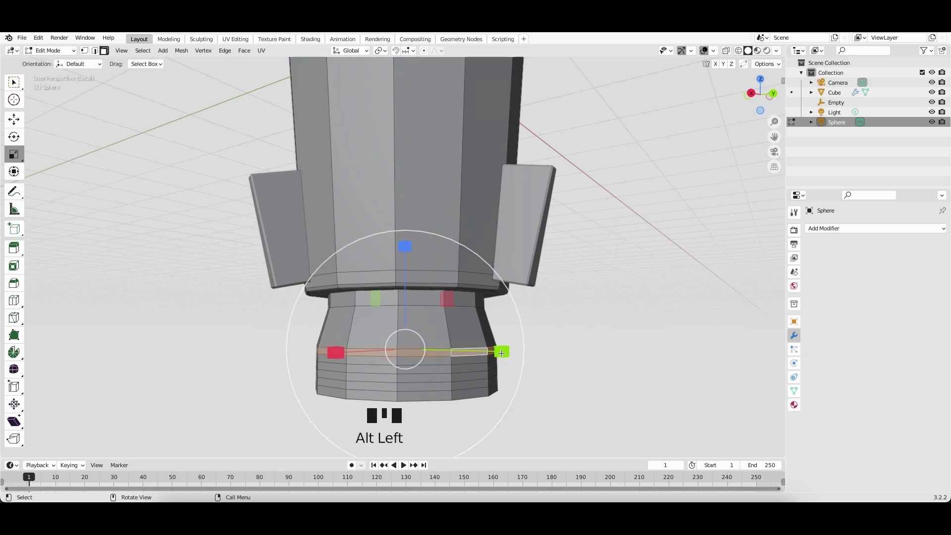
scroll(502, 352, up, 5)
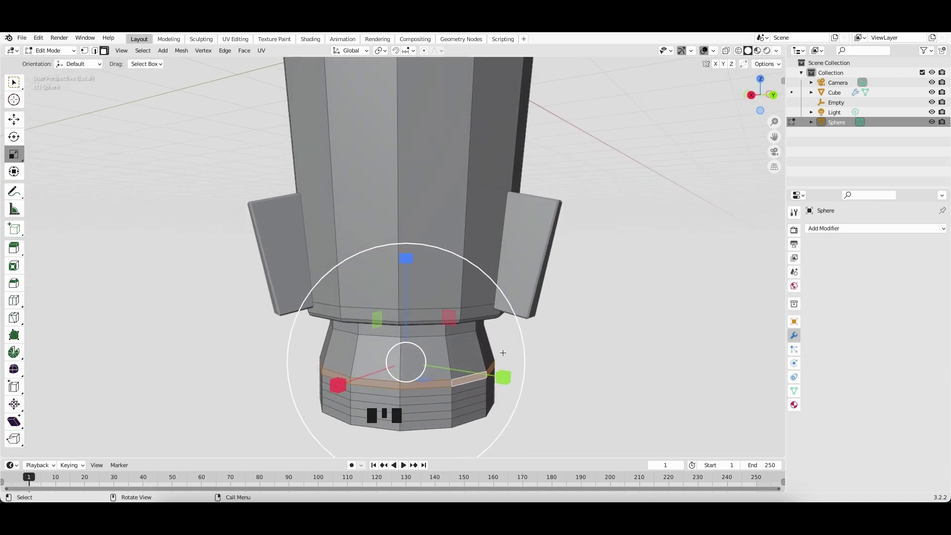
key(e)
key(s)
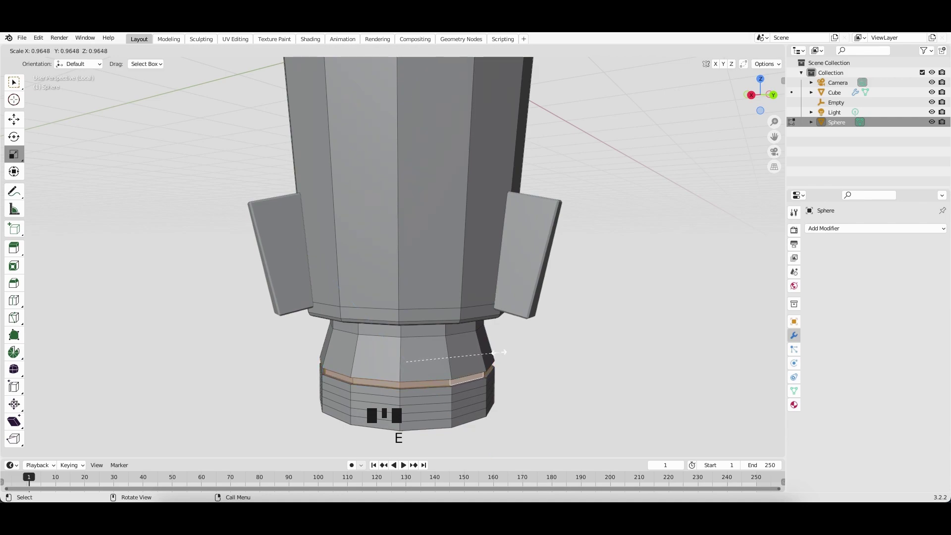
click(504, 353)
middle_drag(499, 352, 454, 381)
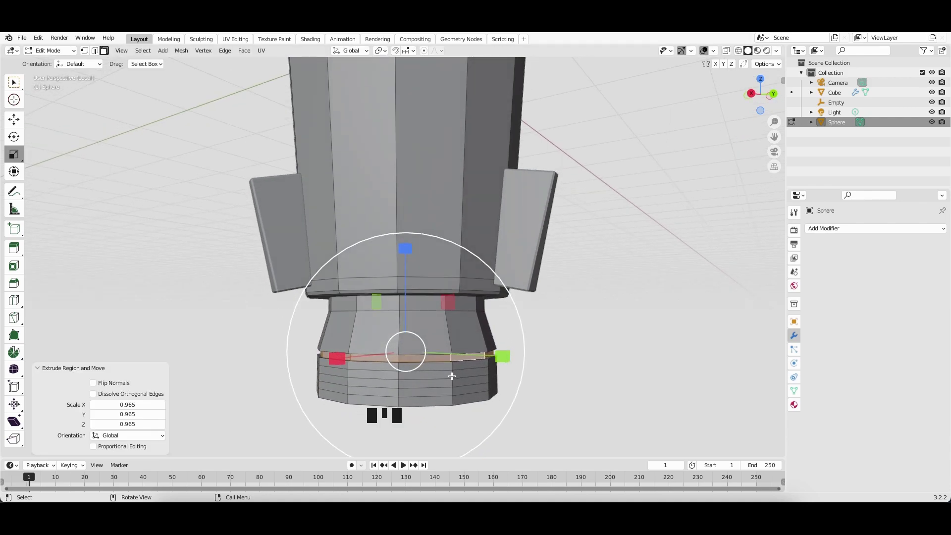
- Select the third face loop from the top of the base's cut band and extrude it inward, scaled to 0.972
alt+click(452, 375)
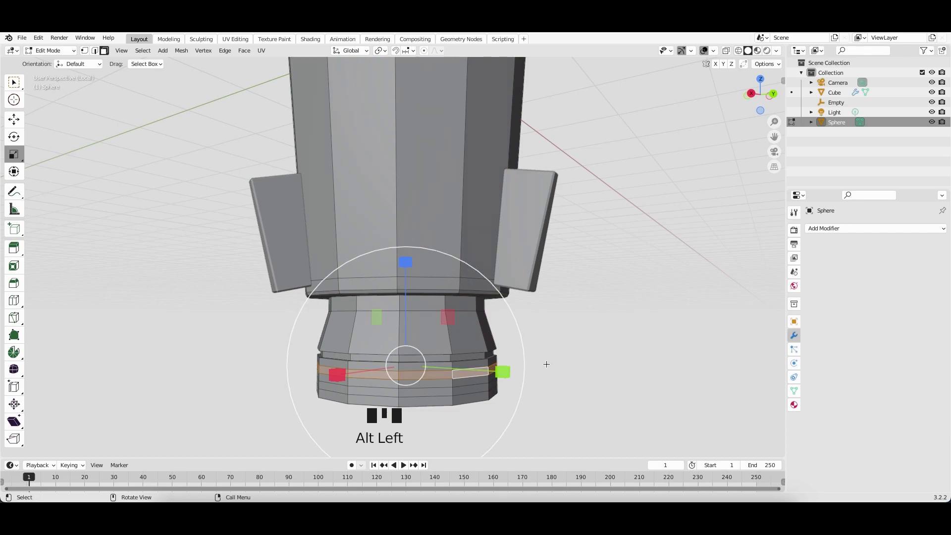
key(e)
key(s)
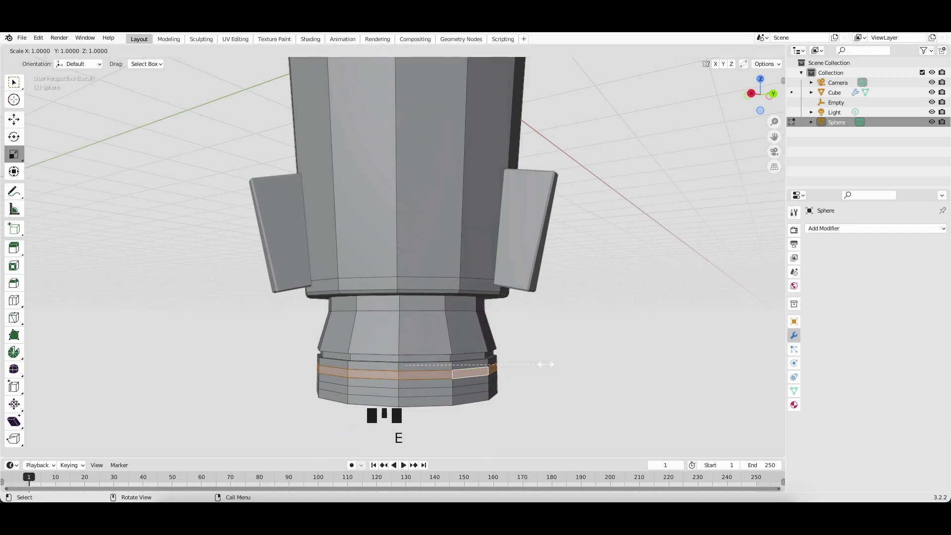
click(542, 364)
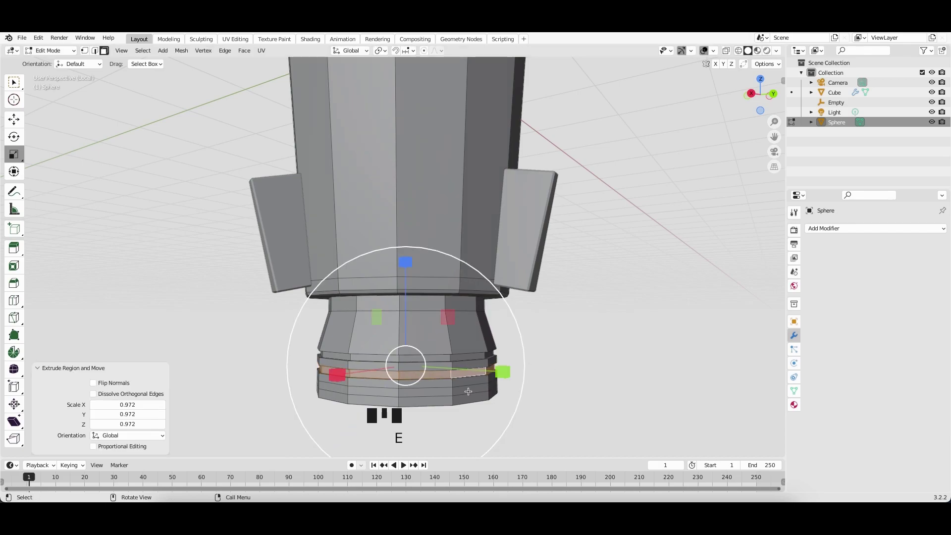
- Select the fifth face loop of the base band and extrude it inward, scaled to about 0.969, then clear the selection
alt+click(451, 391)
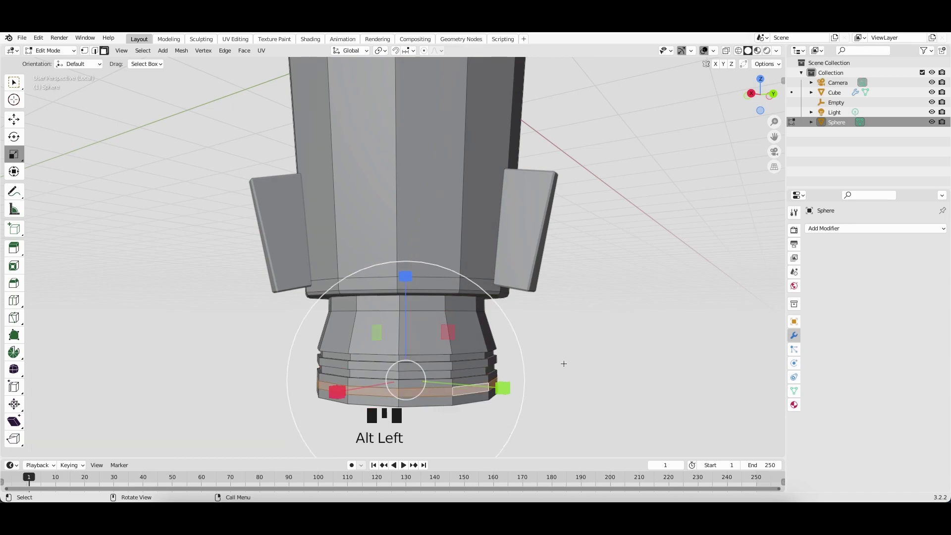
key(e)
key(s)
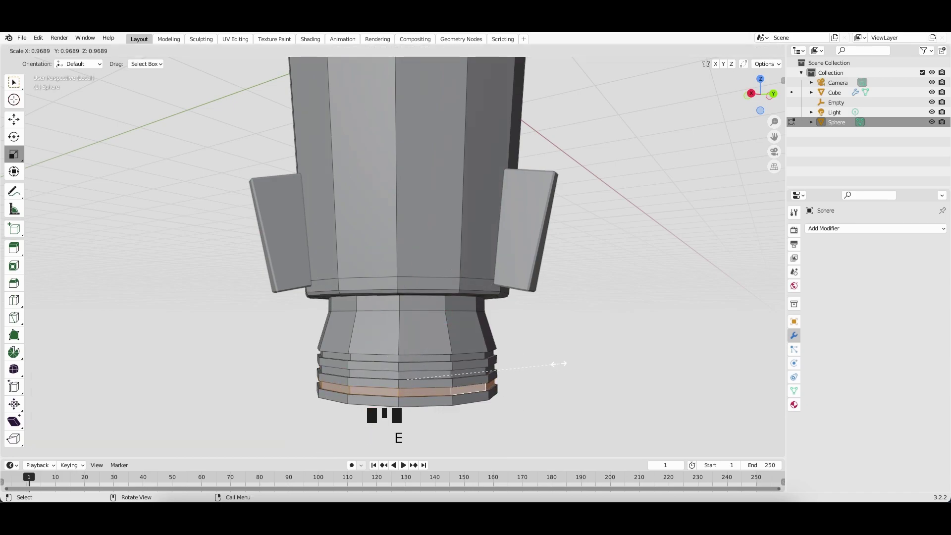
click(559, 364)
click(622, 356)
- Add a loop cut to the face ring on the base's underside and slide it near the outer rim, with a factor of about 0.83
scroll(561, 353, down, 5)
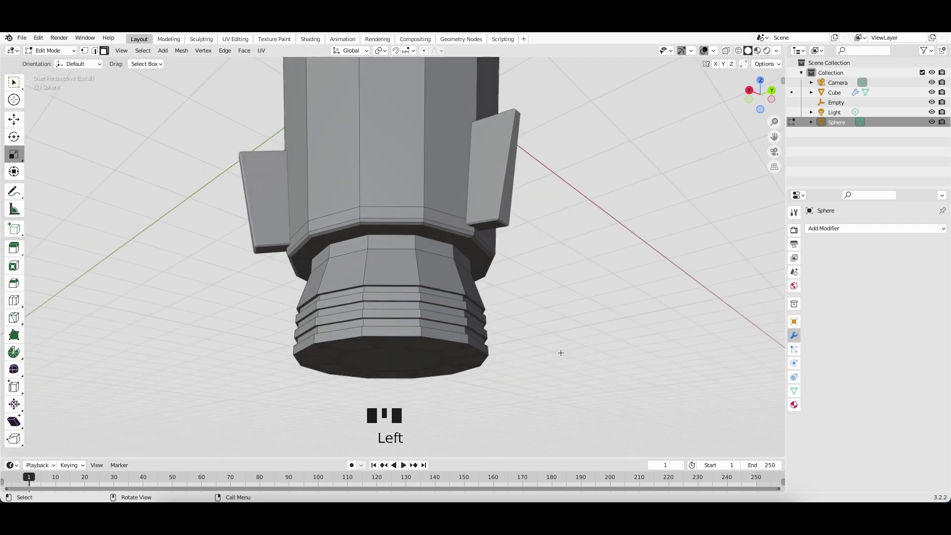
middle_drag(561, 352, 465, 294)
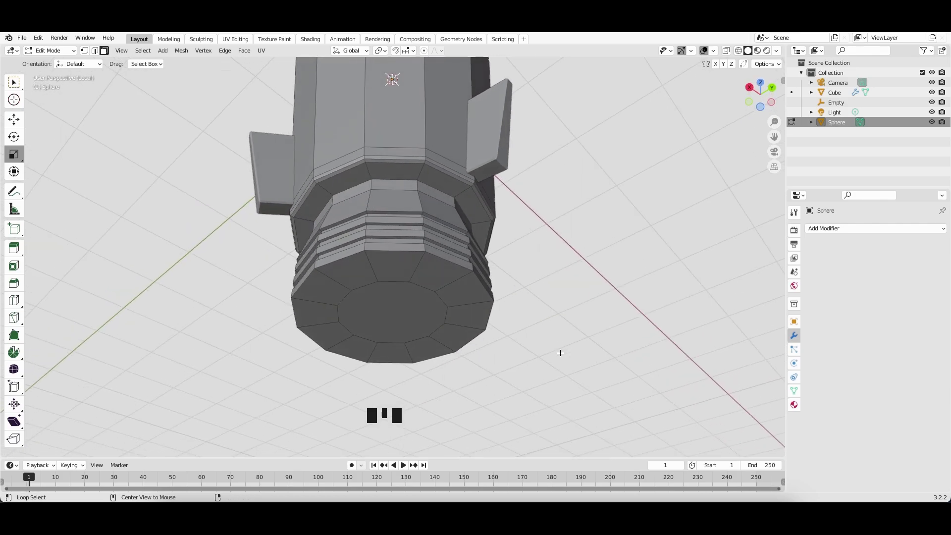
alt+click(420, 258)
key(g)
key(g)
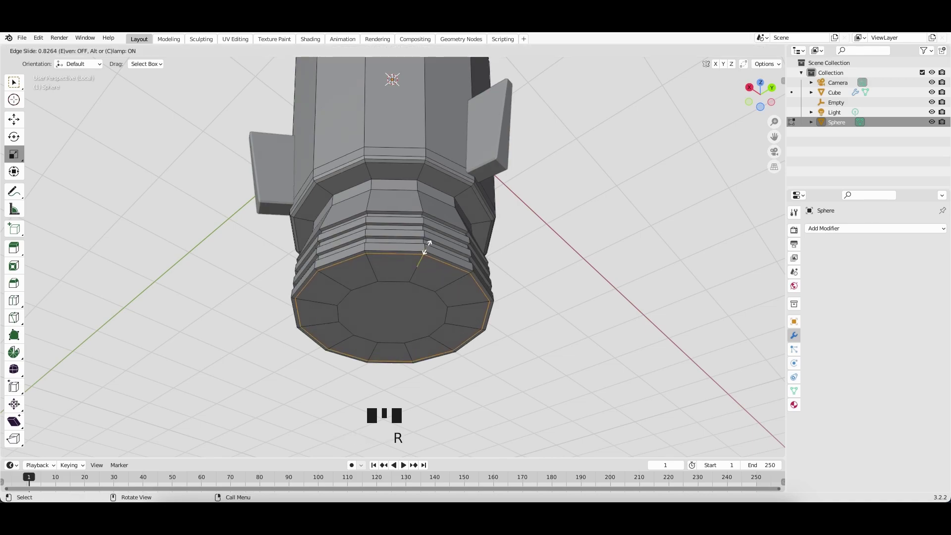
click(427, 248)
middle_drag(592, 245, 560, 269)
click(562, 267)
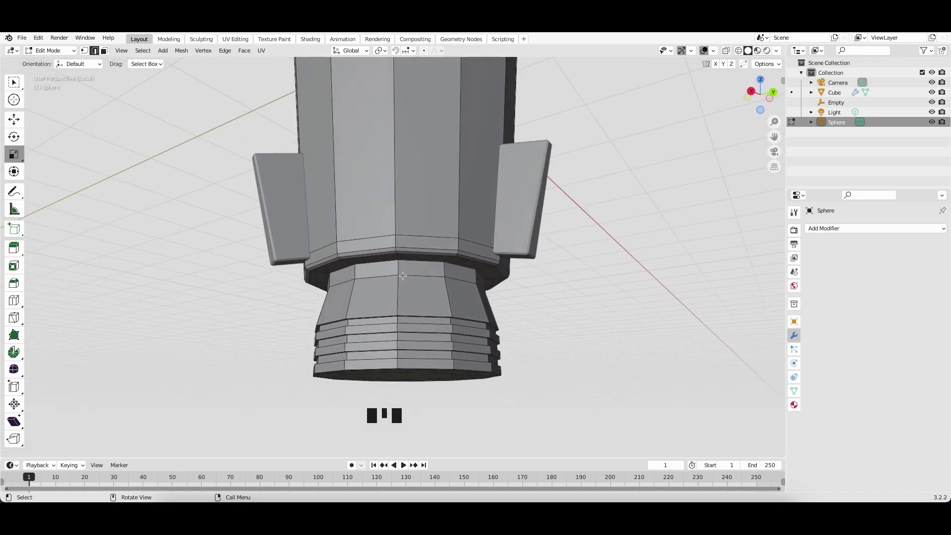
- Bevel the edge loop around the upper neck of the flared base with a width of about 0.0315 m and 2 segments
alt+click(402, 277)
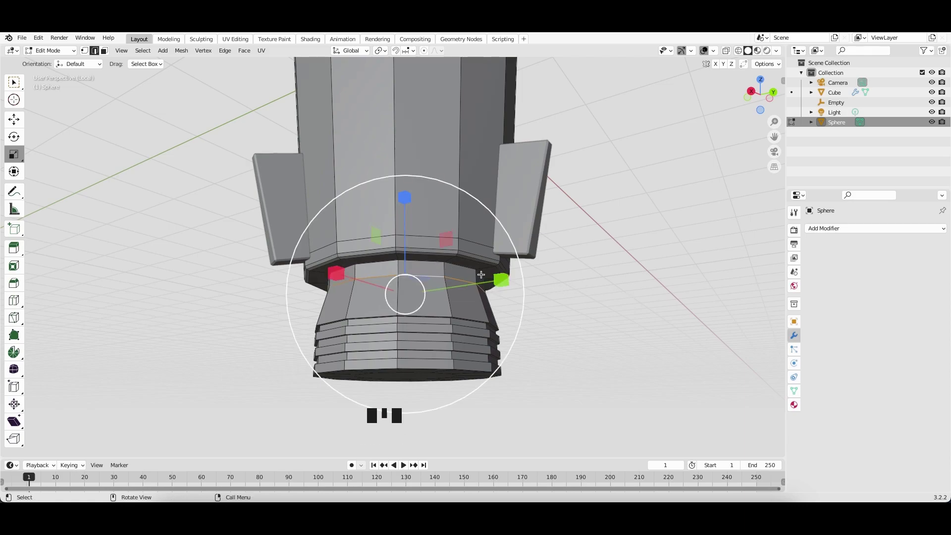
key(super)
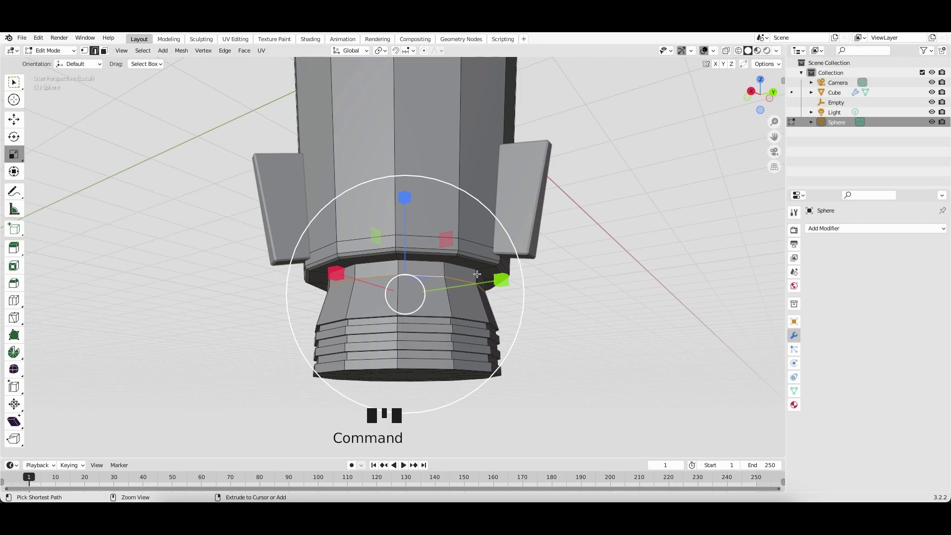
key(super+b)
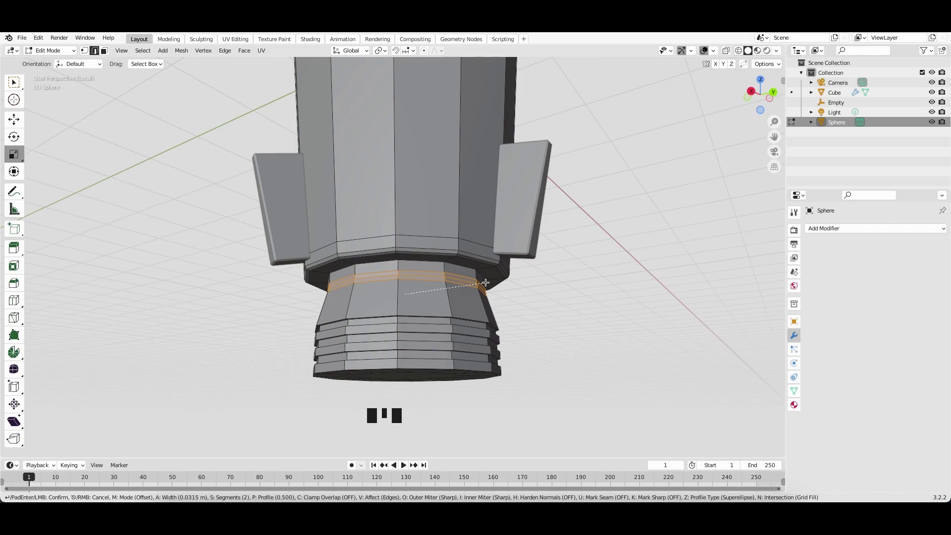
click(485, 282)
click(570, 298)
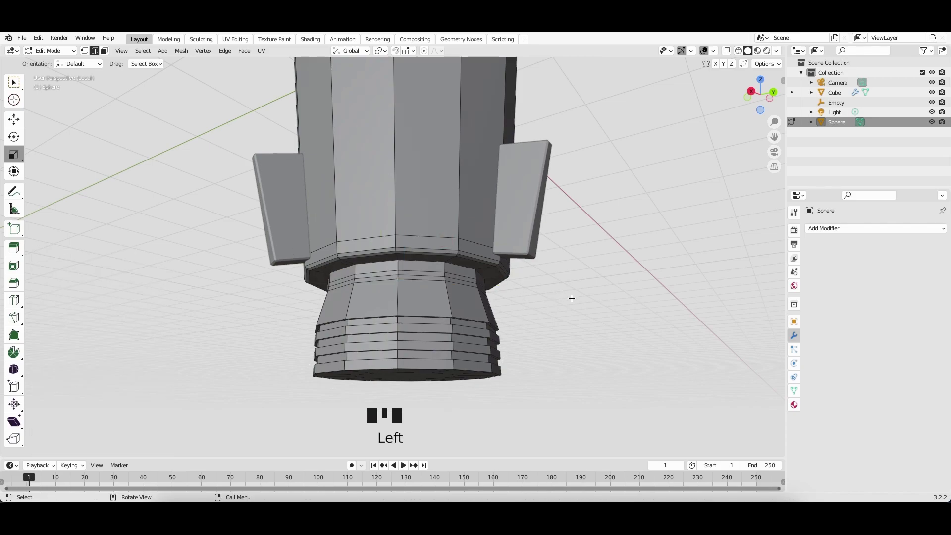
- Finish editing the rocket body mesh, return to Object Mode and clear the selection
alt+scroll(575, 299, up, 5)
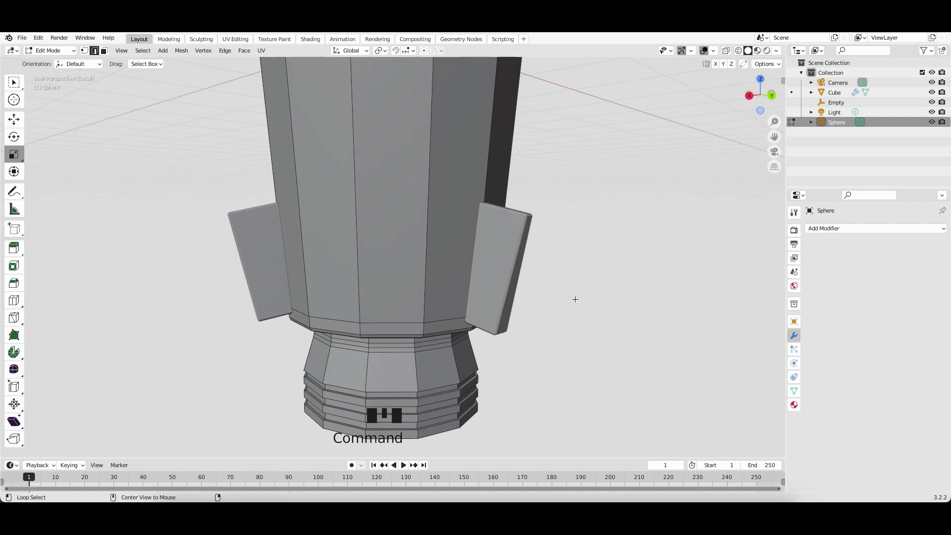
scroll(576, 299, right, 5)
scroll(575, 299, left, 5)
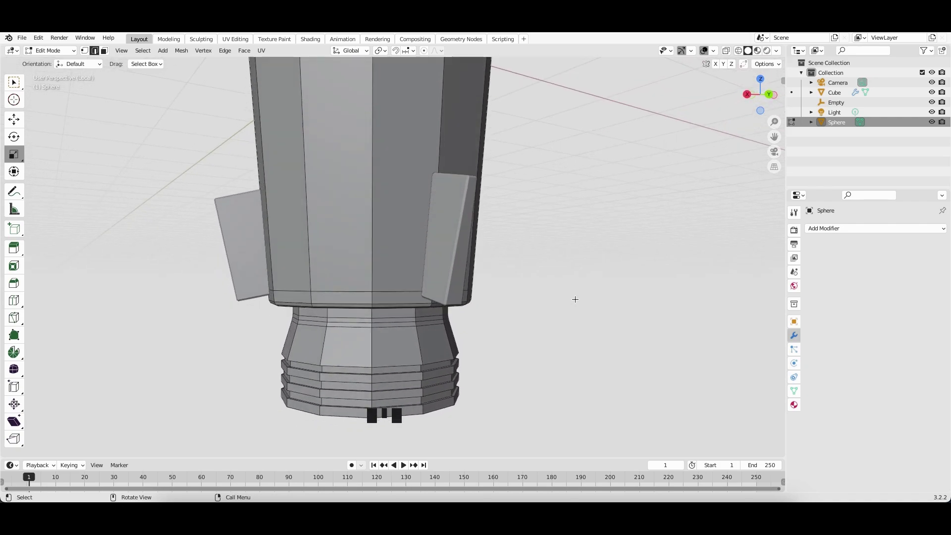
shift+scroll(576, 299, up, 8)
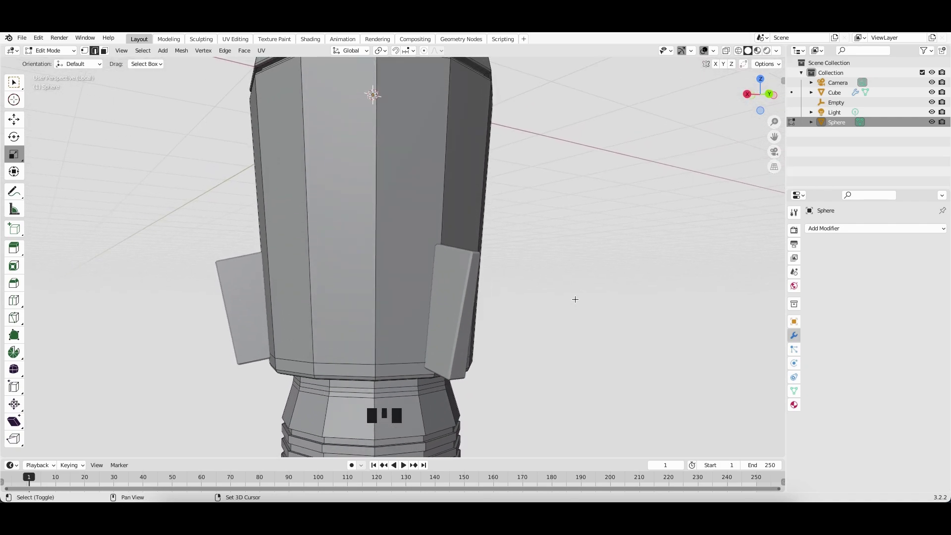
shift+scroll(575, 300, up, 1)
scroll(501, 225, up, 5)
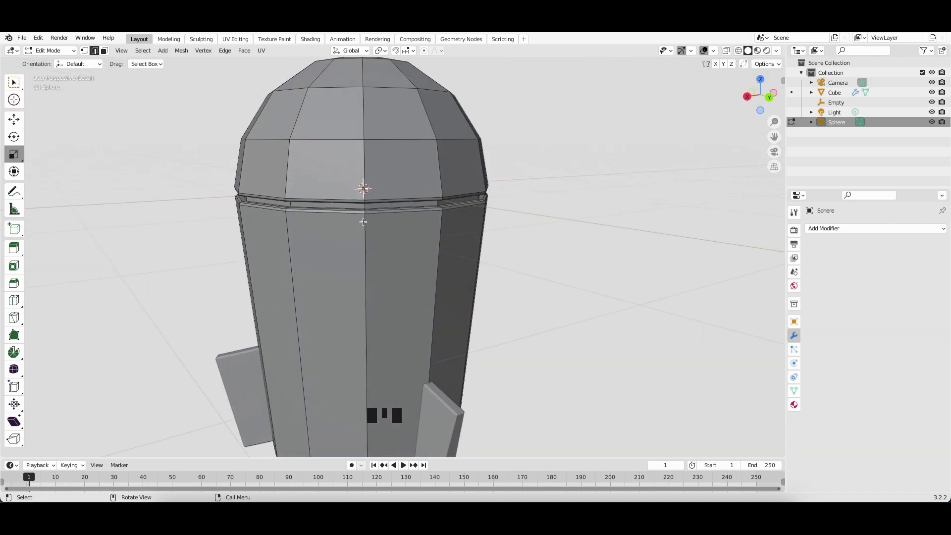
scroll(389, 223, up, 4)
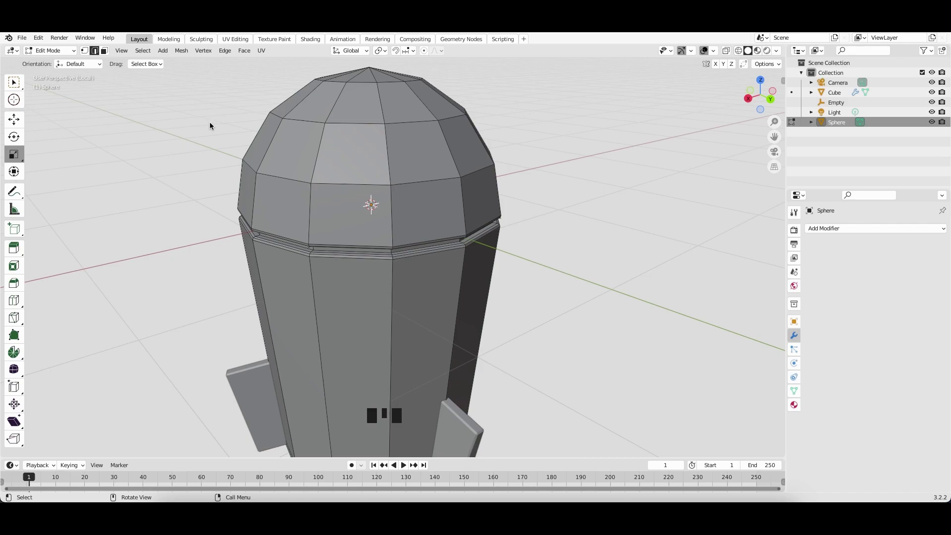
key(Tab)
click(140, 135)
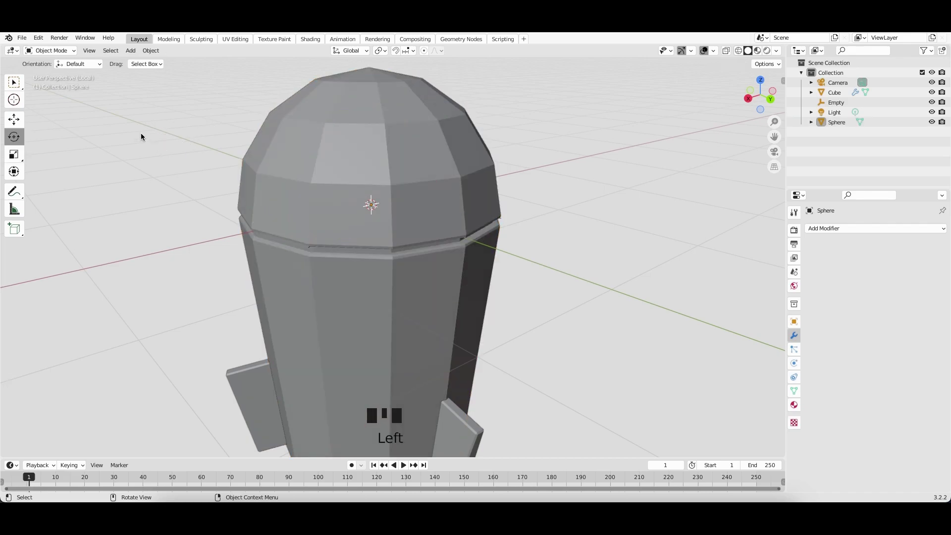
- Add a UV sphere with 12 segments, 8 rings and a radius of 0.07 m
key(shift+a)
mouse_move(112, 60)
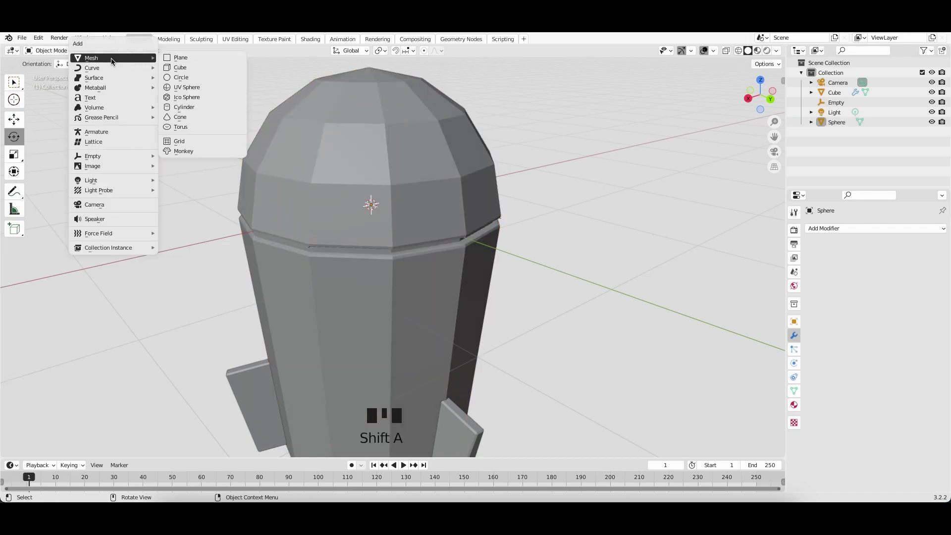
click(185, 88)
middle_drag(426, 213, 169, 330)
click(130, 342)
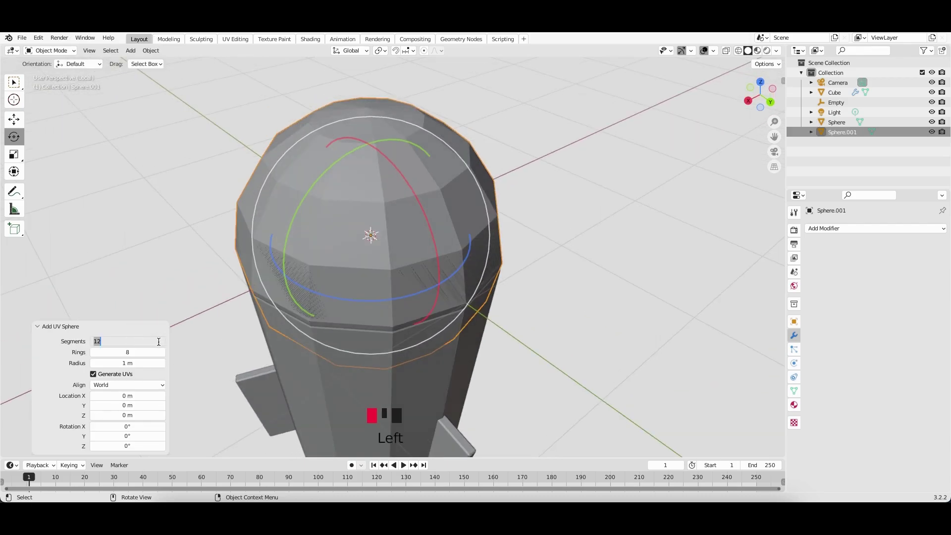
click(128, 352)
drag(123, 364, 74, 364)
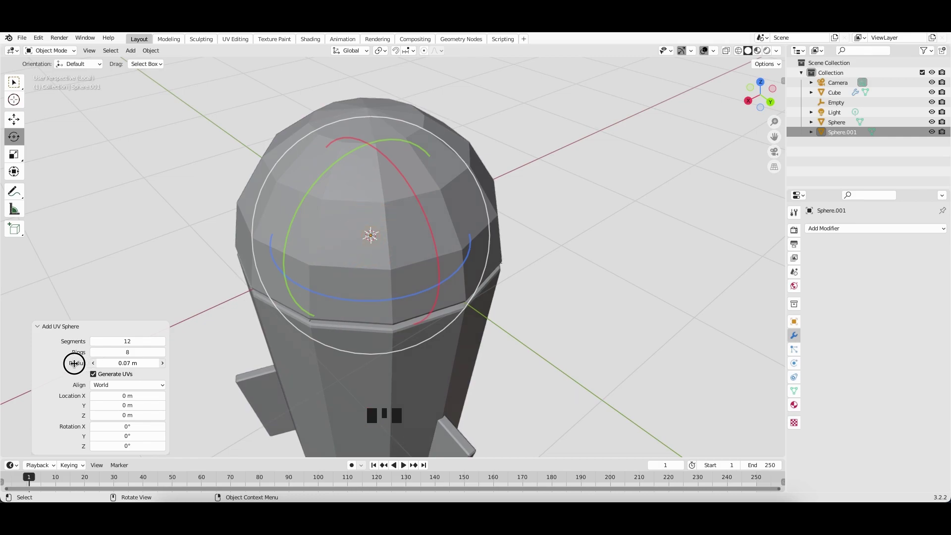
- Move the small sphere outward along X and down about 0.22 m on Z, onto the body surface just below the dome groove
middle_drag(262, 333, 236, 340)
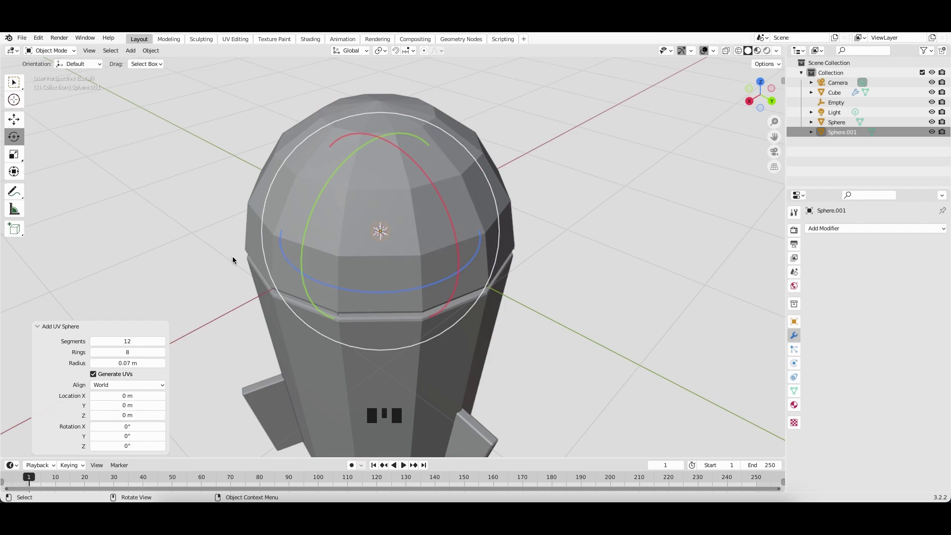
click(14, 119)
drag(295, 278, 176, 333)
drag(252, 198, 250, 225)
middle_drag(270, 255, 317, 253)
middle_drag(428, 346, 395, 343)
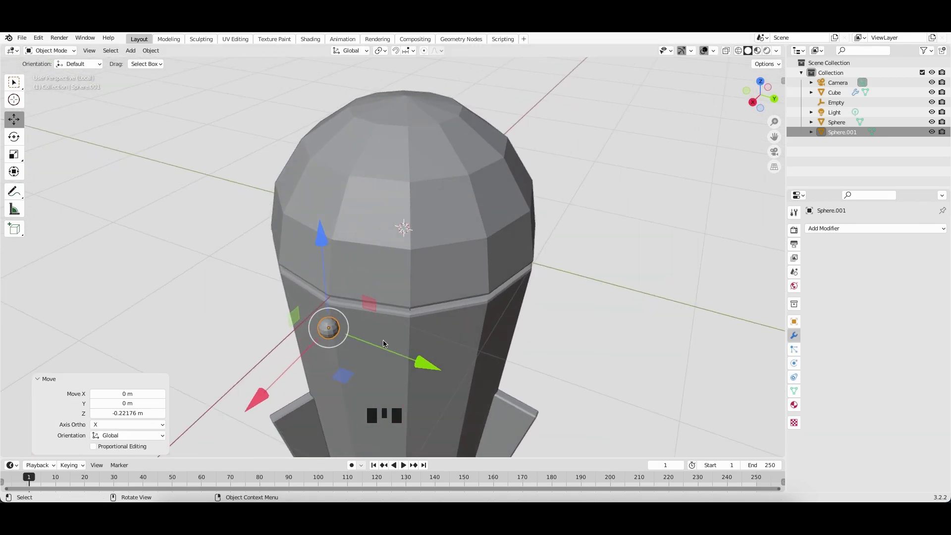
drag(264, 392, 269, 386)
click(616, 319)
- Raise the small sphere slightly along Z towards the dome groove and deselect it
middle_drag(569, 335, 586, 208)
click(573, 208)
drag(575, 165, 572, 150)
click(634, 267)
middle_drag(635, 266, 634, 267)
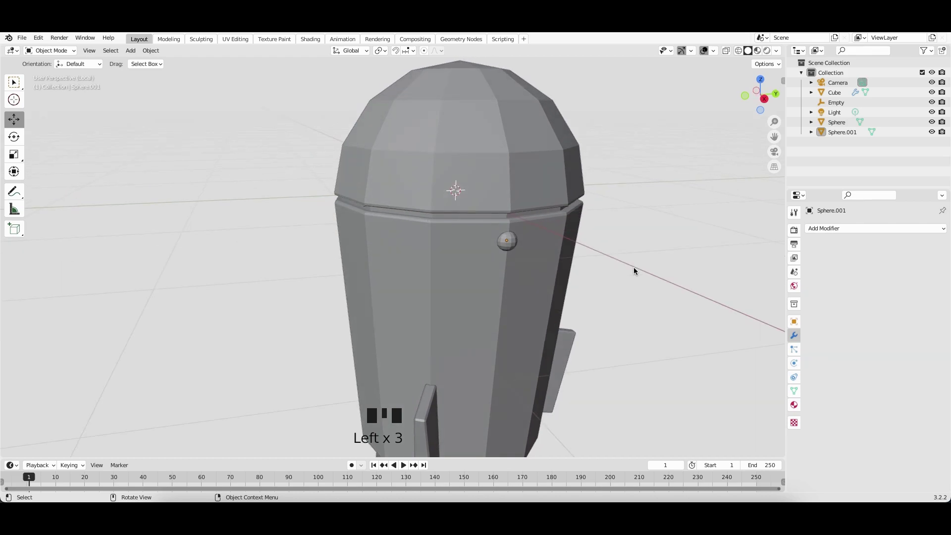
- Select the small sphere and set its origin to the 3D cursor at the rocket's central axis
super+scroll(634, 267, up, 1)
middle_drag(635, 270, 504, 266)
click(506, 265)
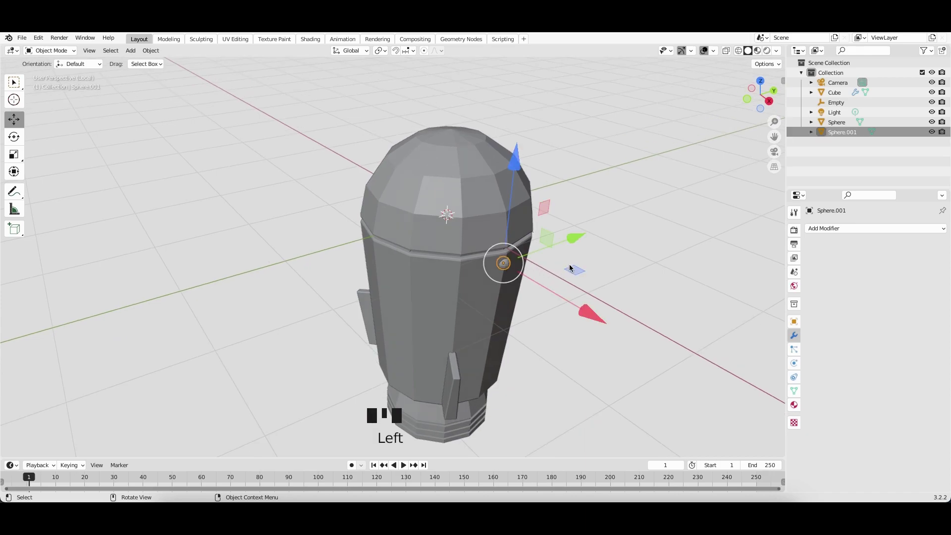
right_click(595, 213)
mouse_move(652, 215)
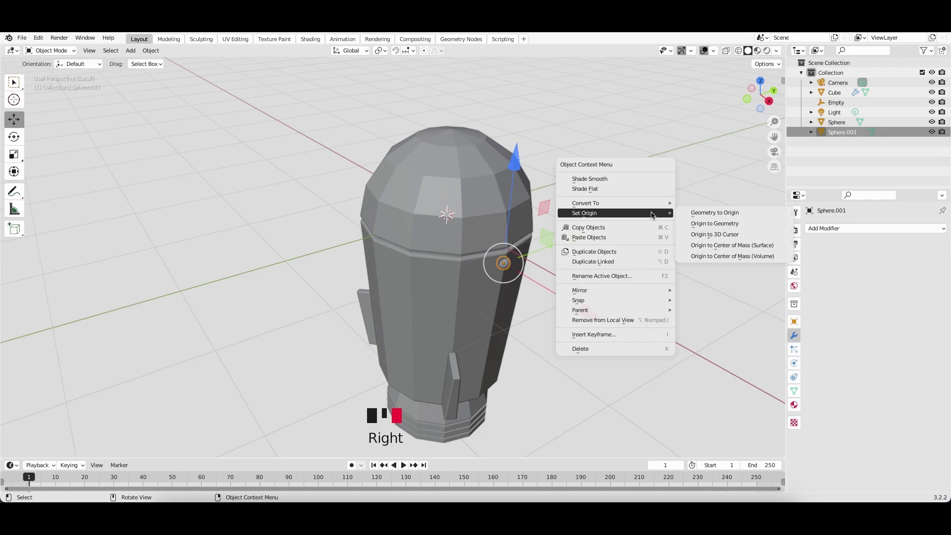
click(701, 237)
- Add an Array modifier to the small sphere and disable its Relative Offset
middle_drag(668, 246, 648, 243)
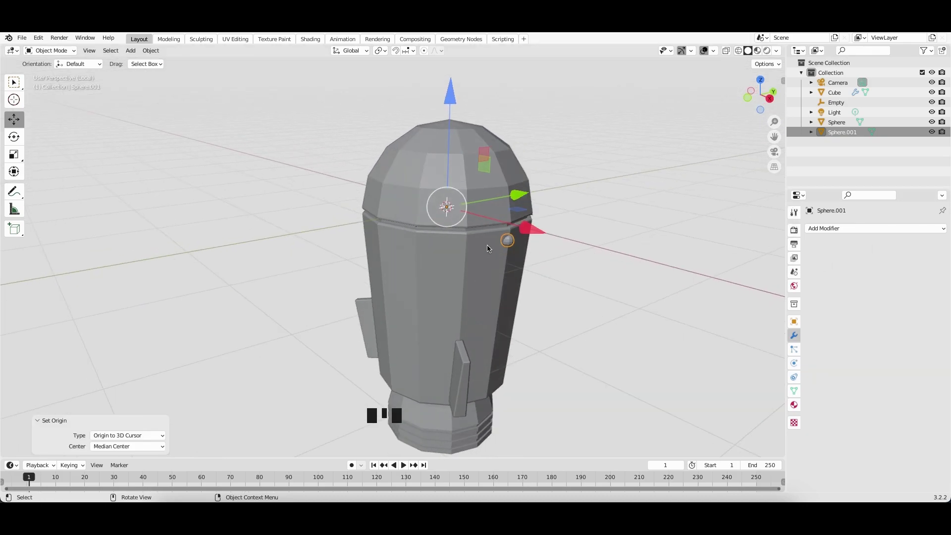
click(838, 229)
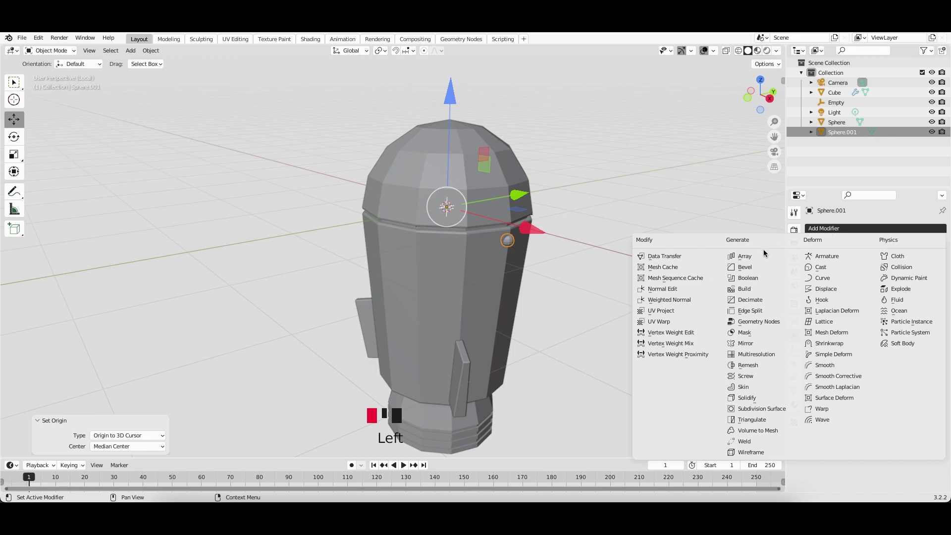
click(756, 260)
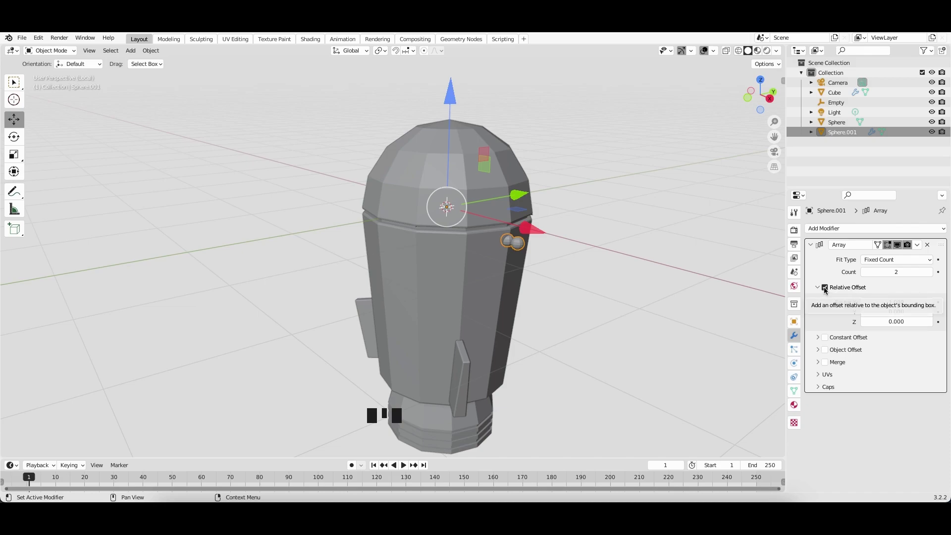
click(825, 288)
- Set the small sphere's array count to 8
middle_drag(633, 279, 563, 280)
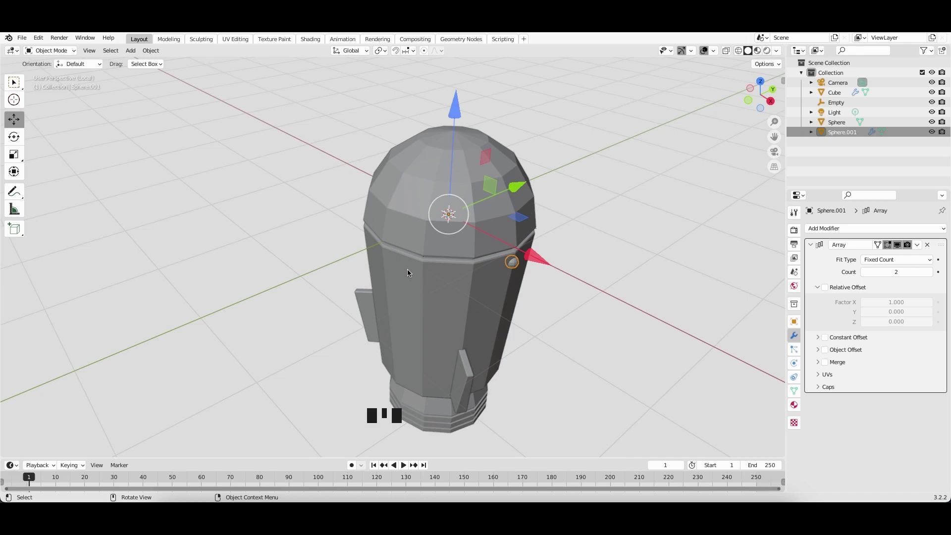
middle_drag(400, 267, 347, 250)
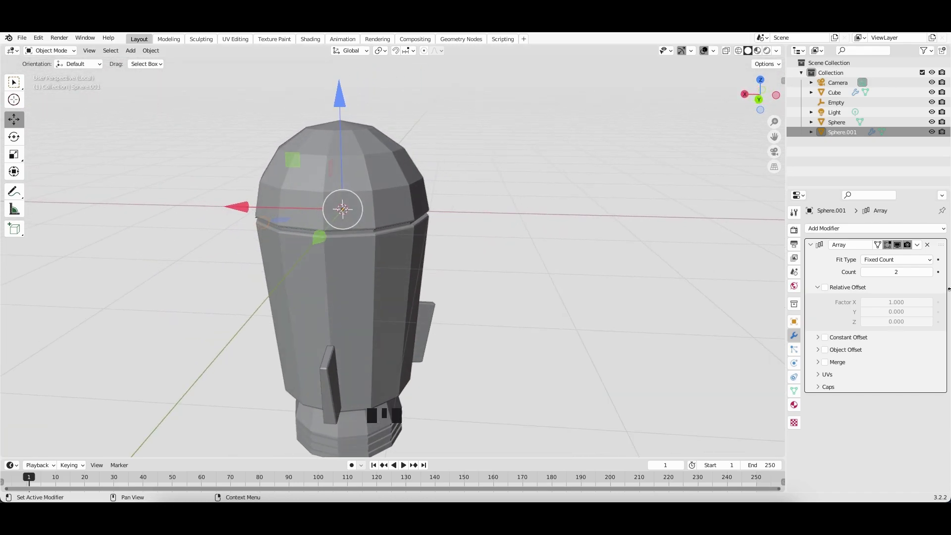
click(930, 272)
click(930, 272)
click(930, 272)
click(930, 272)
- Enable Object Offset in the small sphere's Array modifier and pick Empty as the offset object
middle_drag(582, 269, 505, 266)
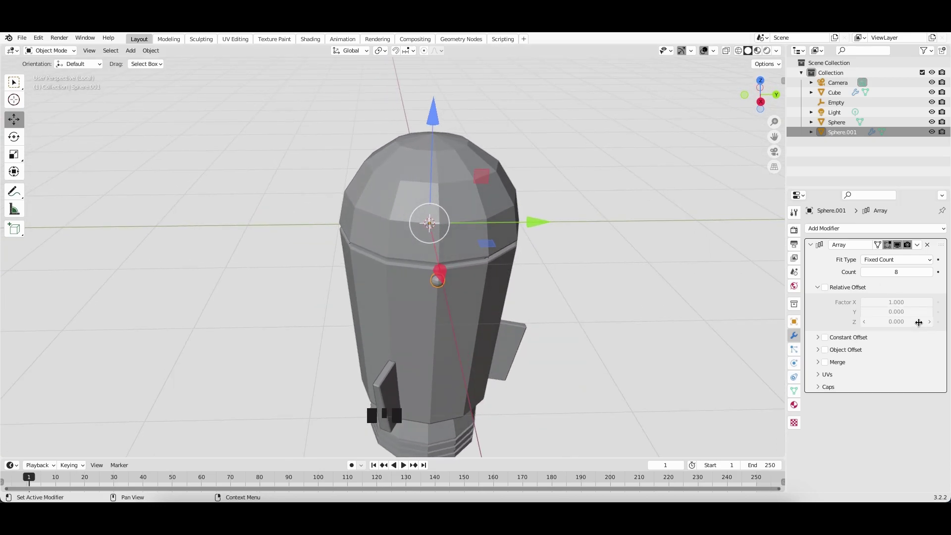
click(825, 350)
click(819, 351)
click(921, 365)
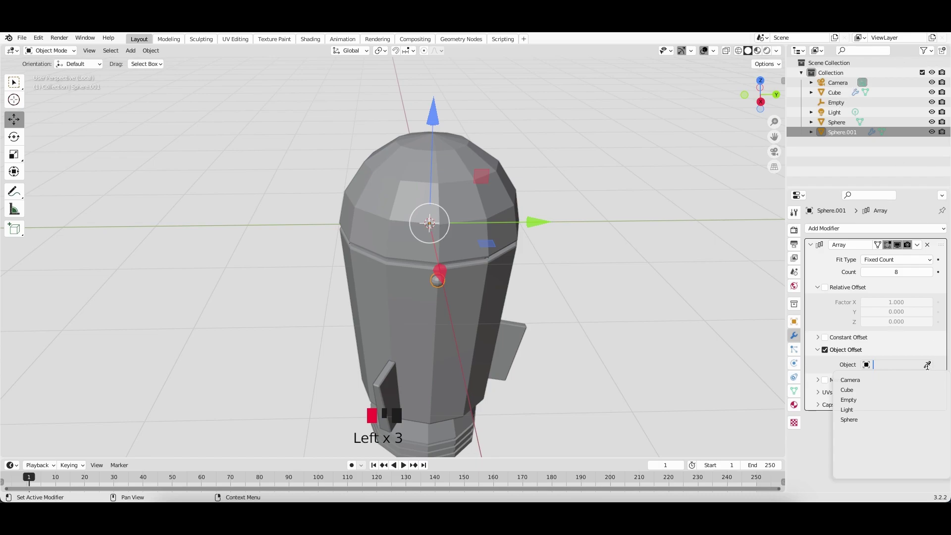
click(928, 366)
click(913, 367)
click(886, 367)
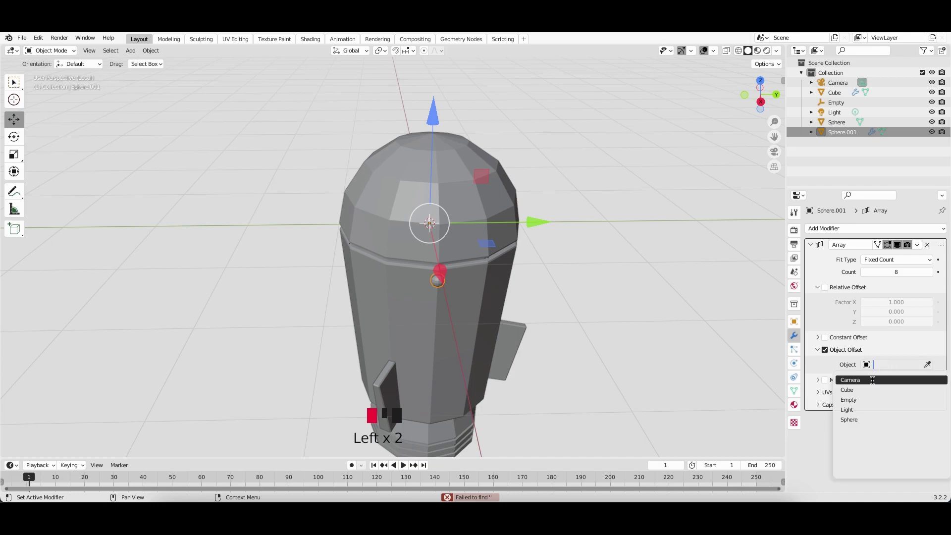
click(863, 400)
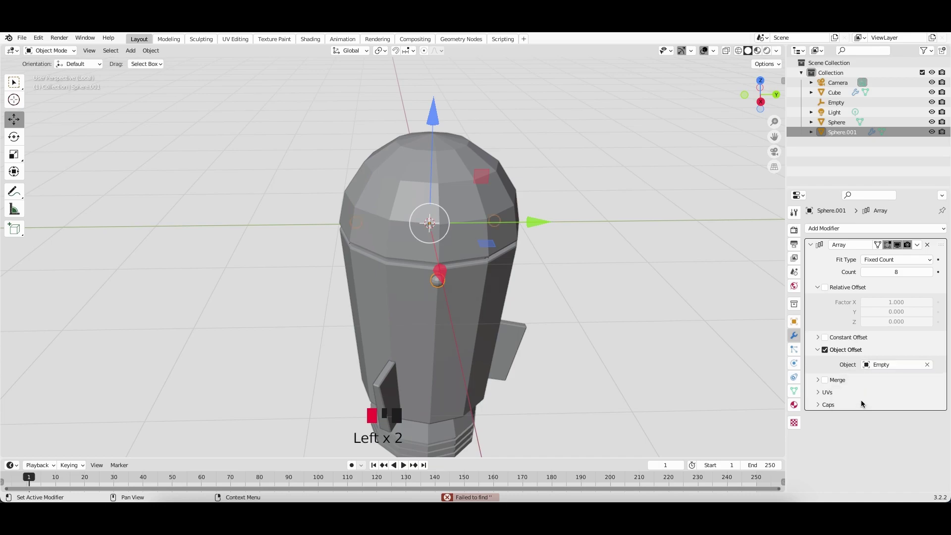
- Try rotating the fins' existing empty to 110° about Z and undo the rotation
middle_drag(603, 267, 610, 270)
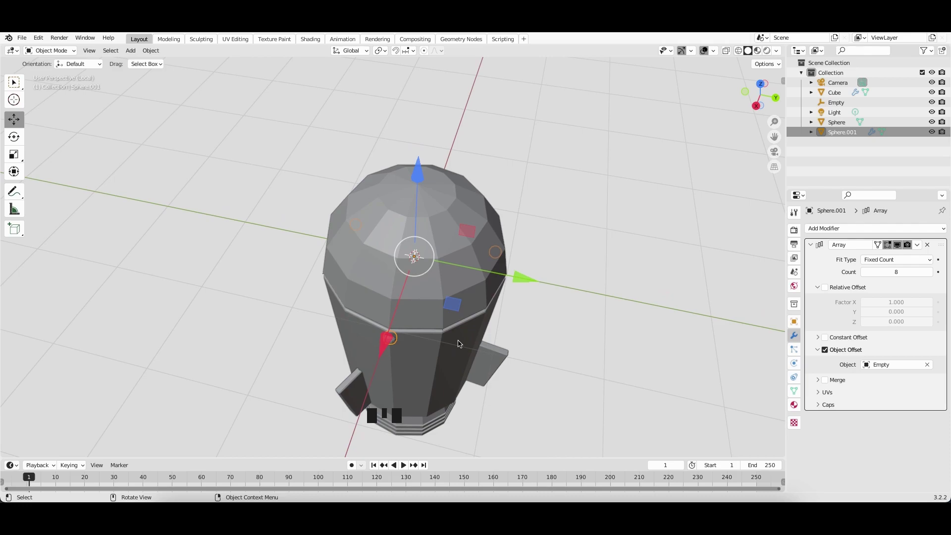
click(835, 102)
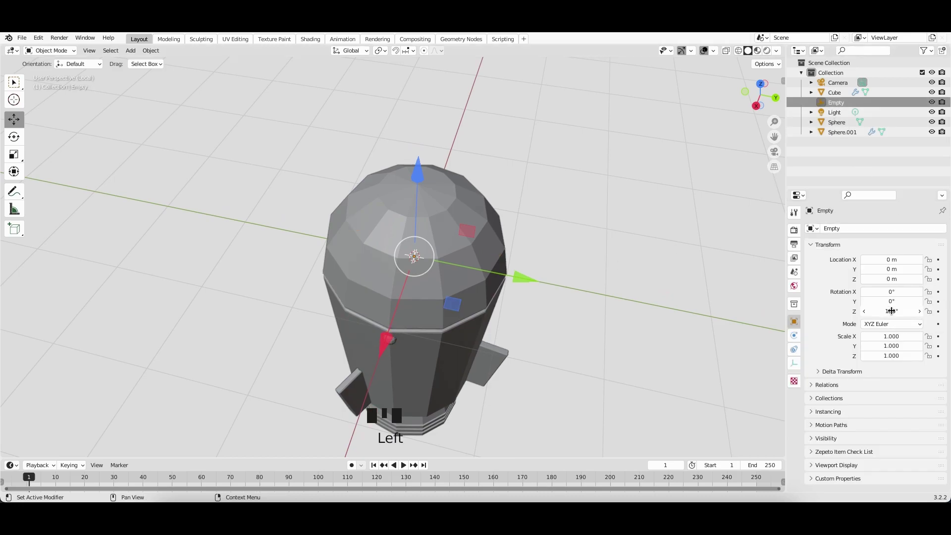
mouse_move(892, 311)
mouse_down()
mouse_move(875, 311)
mouse_move(902, 308)
mouse_up()
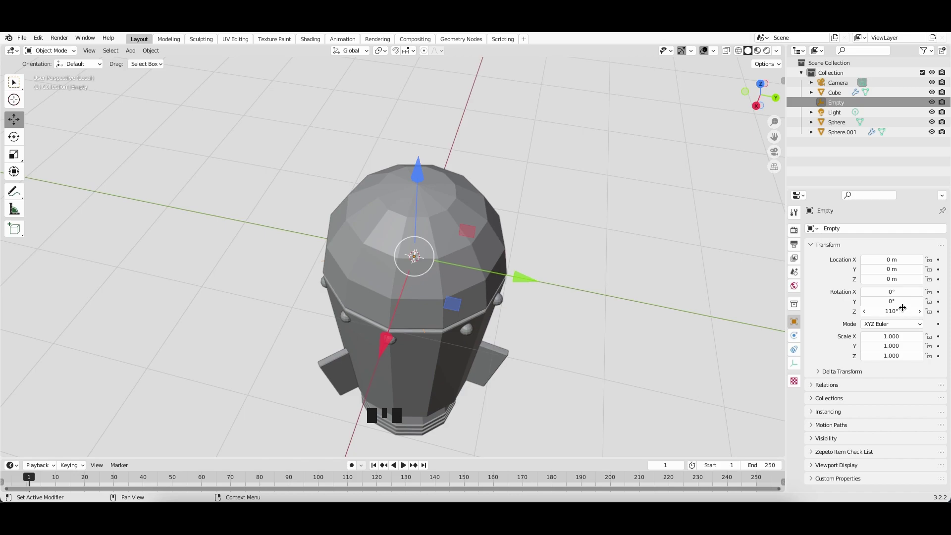
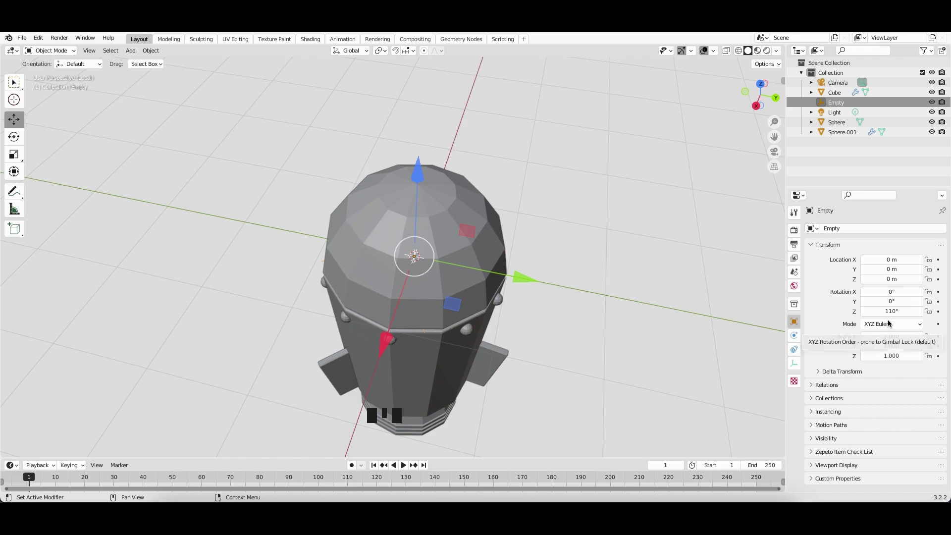
key(super+z)
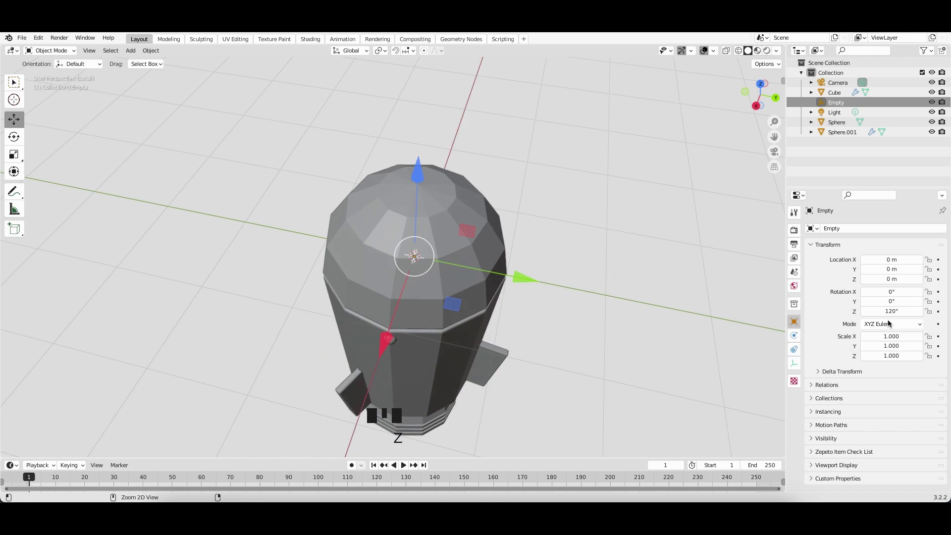
- Add a second Plain Axes empty at the 3D cursor on the rocket's central axis and deselect it
click(686, 292)
click(317, 106)
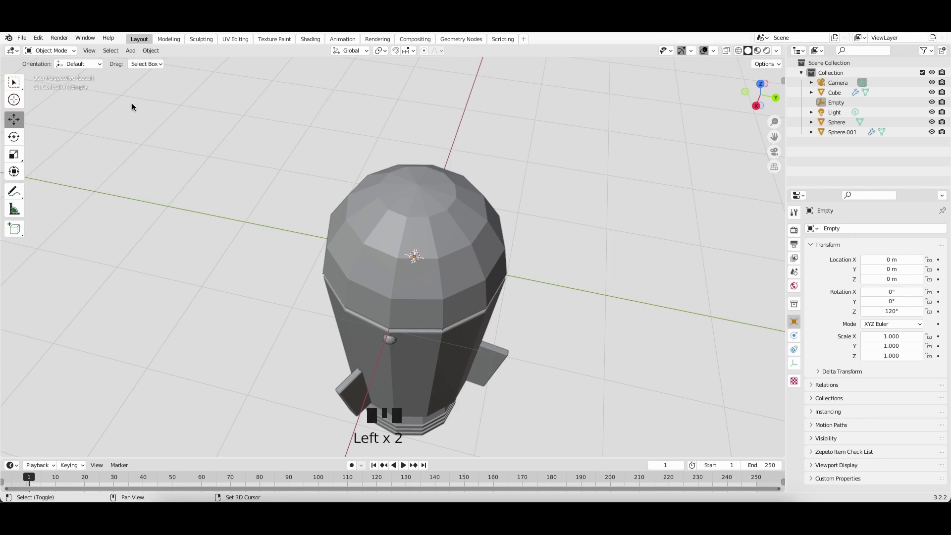
key(shift+a)
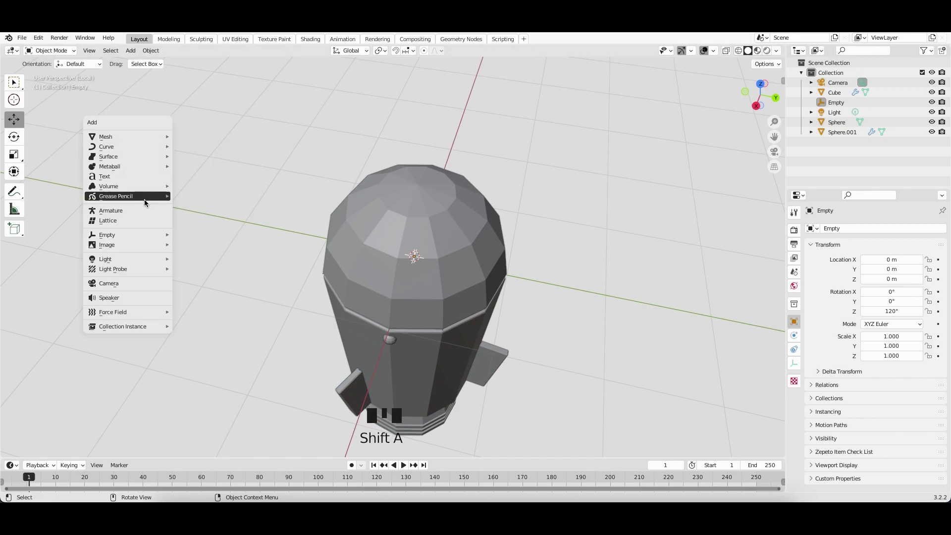
mouse_move(146, 236)
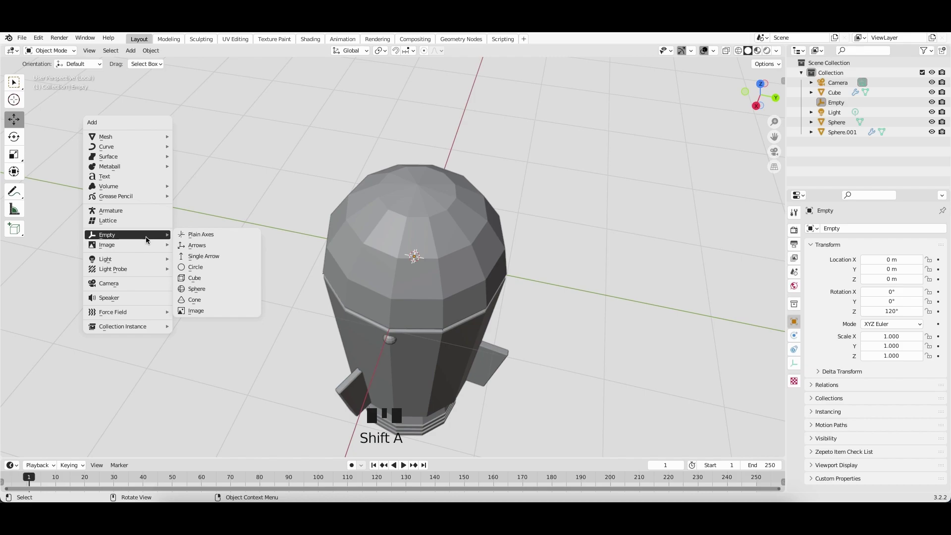
click(189, 238)
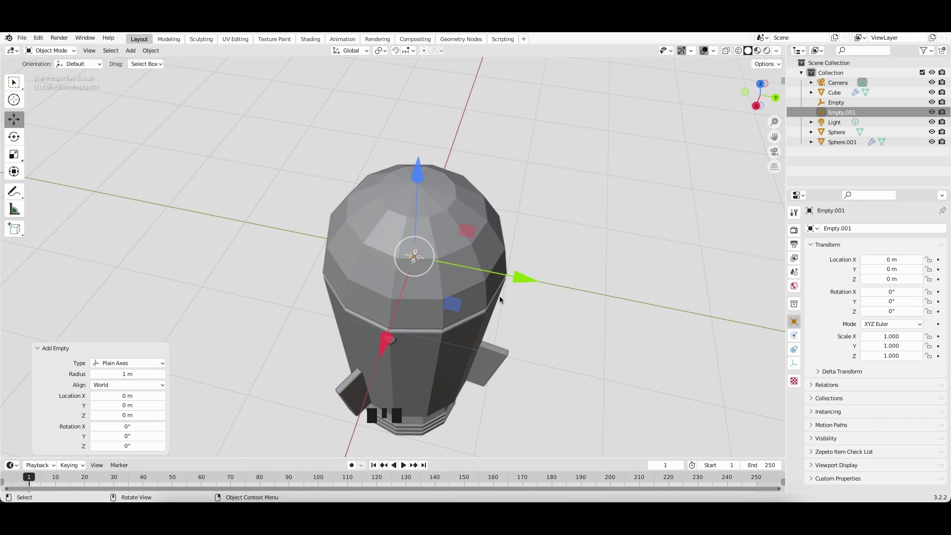
click(605, 316)
- Replace the offset object in the small sphere's Array modifier with Empty.001
scroll(575, 308, right, 10)
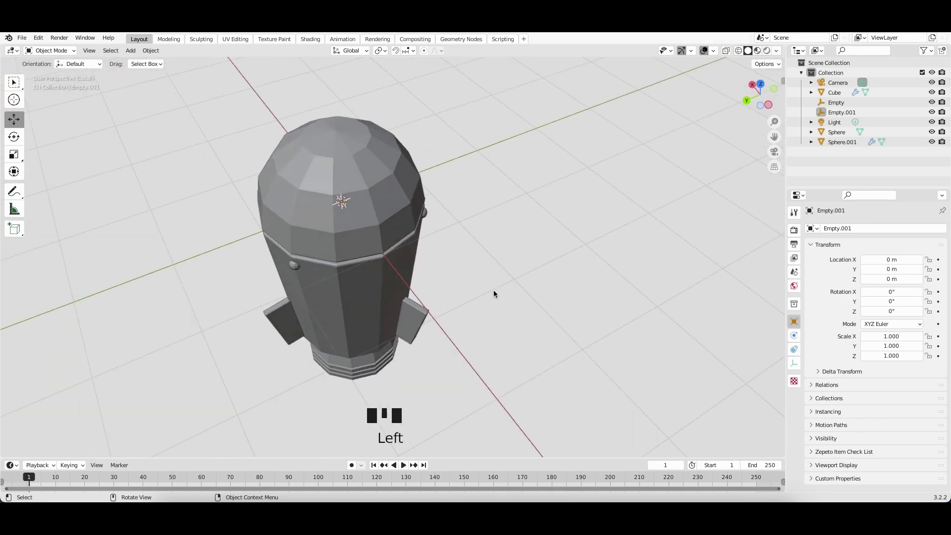
click(290, 257)
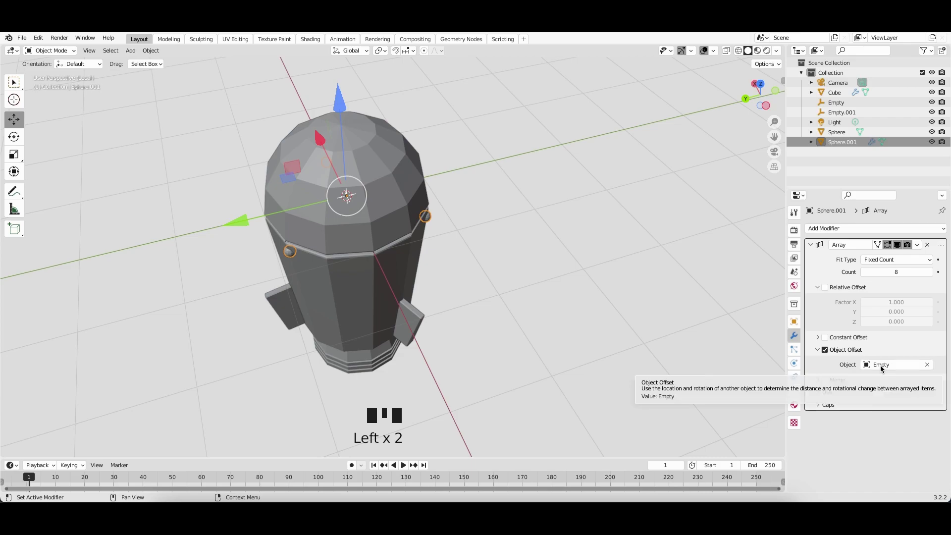
click(927, 365)
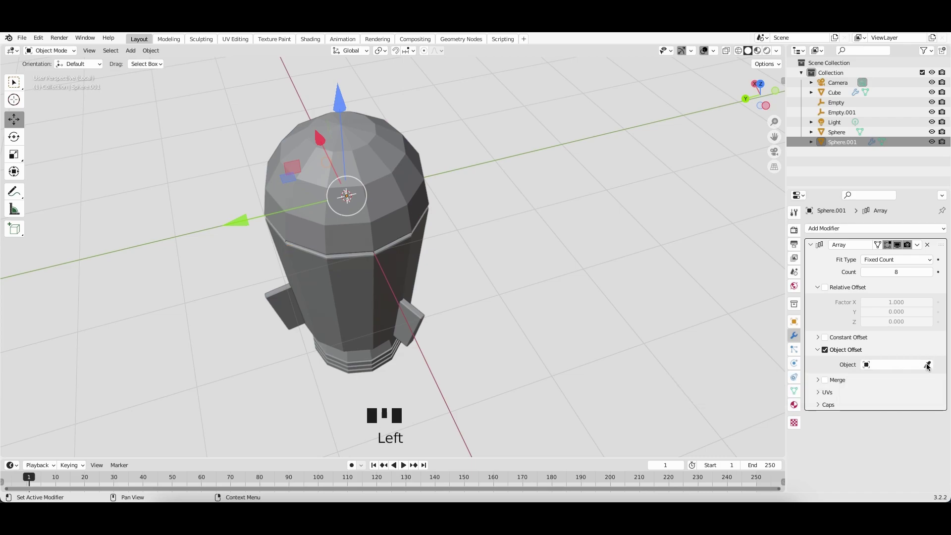
click(898, 366)
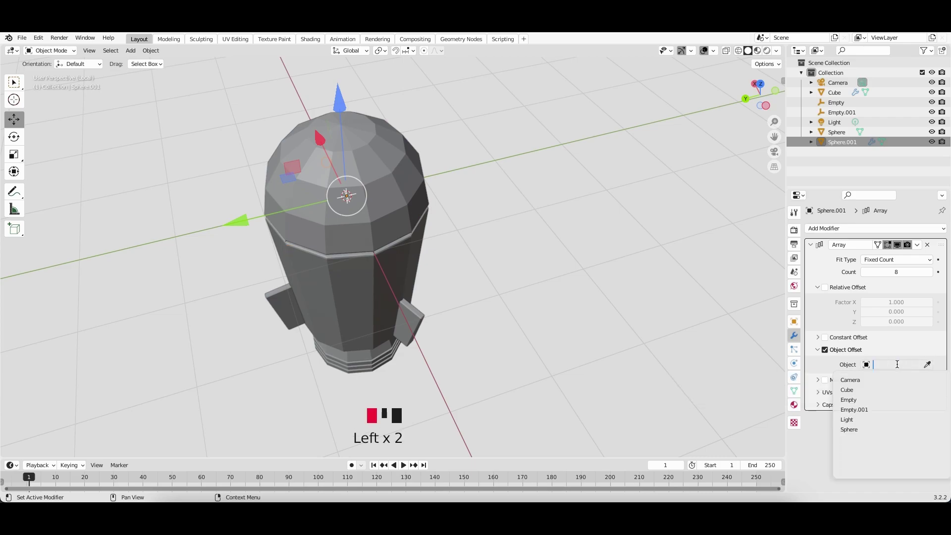
click(866, 409)
middle_drag(522, 304, 522, 307)
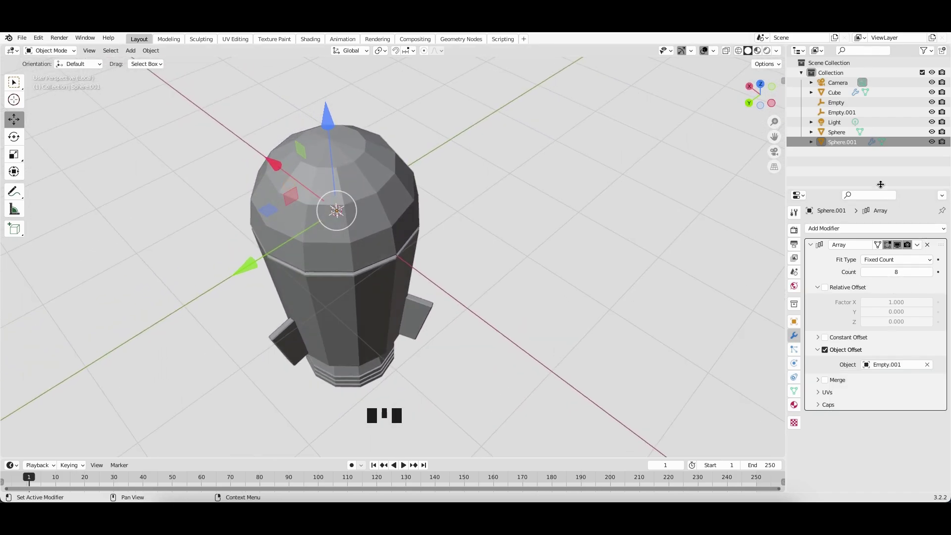
- Rotate Empty.001 to about 30.3° around Z to spread the small spheres around the rocket
click(840, 113)
middle_drag(458, 313, 471, 315)
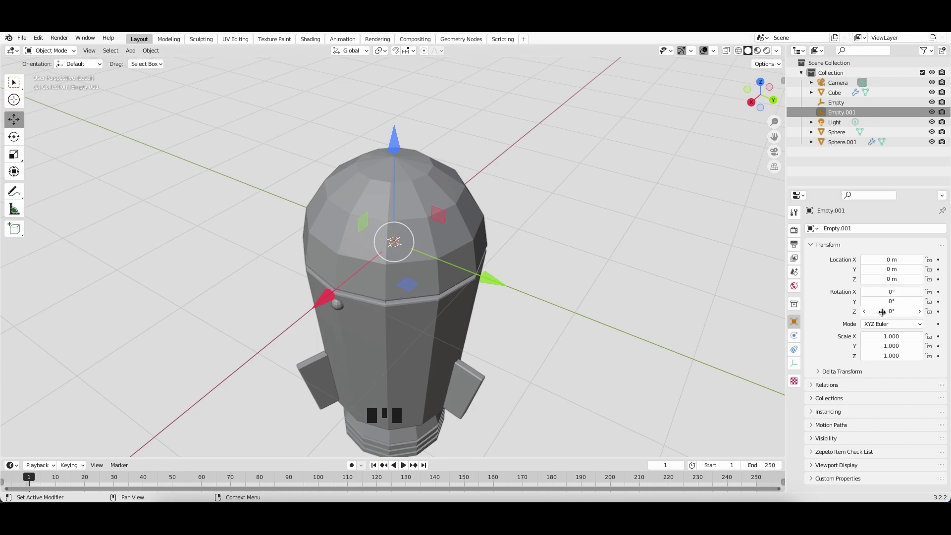
mouse_move(882, 311)
mouse_down()
mouse_move(931, 311)
mouse_move(875, 311)
mouse_up()
scroll(616, 299, right, 10)
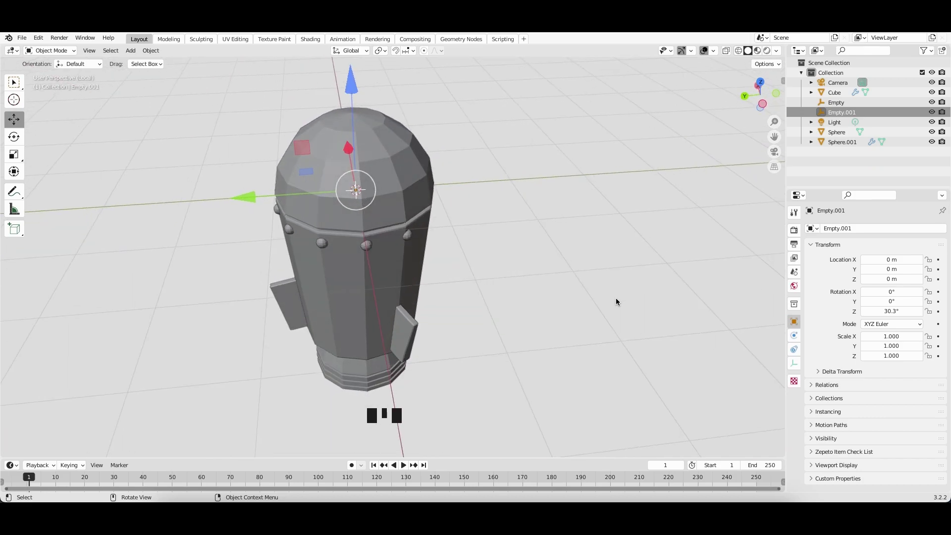
scroll(616, 302, right, 15)
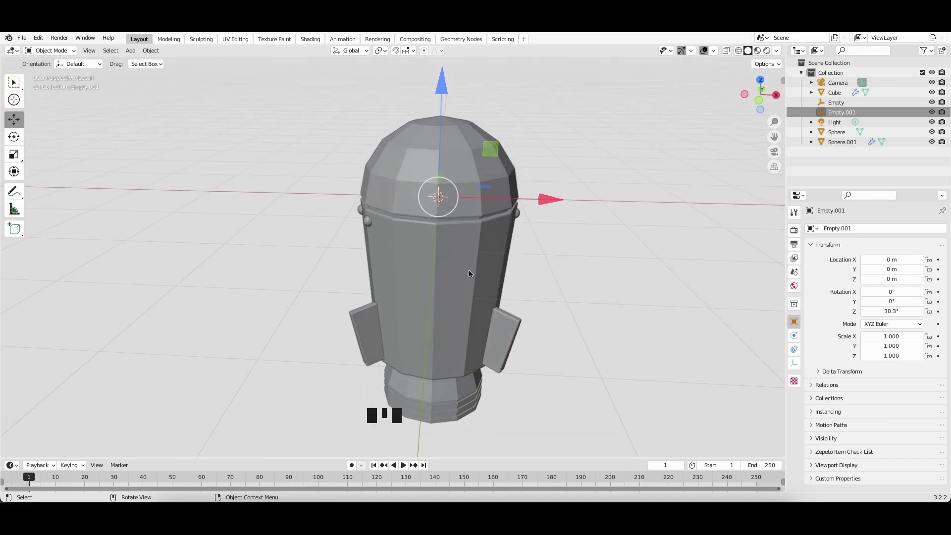
scroll(506, 256, right, 5)
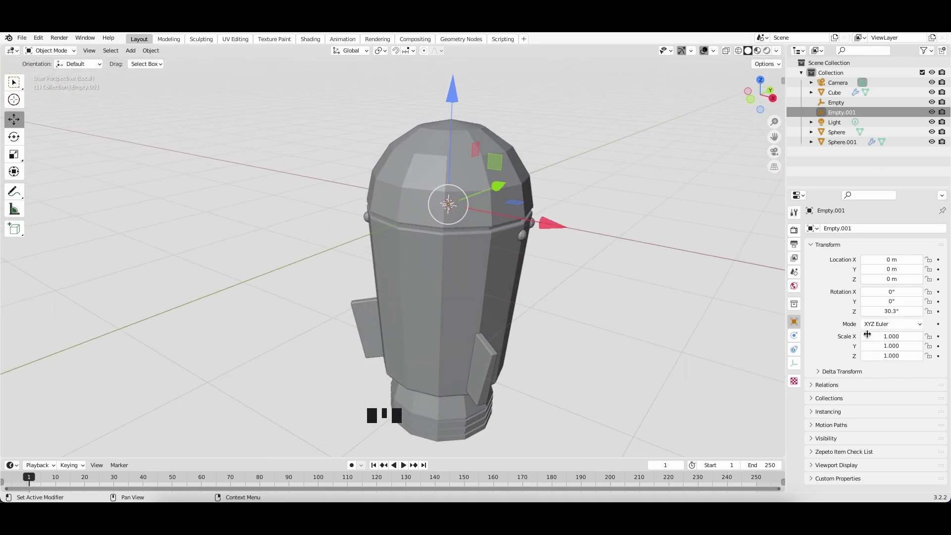
- Increase the small sphere's array count to 12 and check the ring below the dome
click(841, 143)
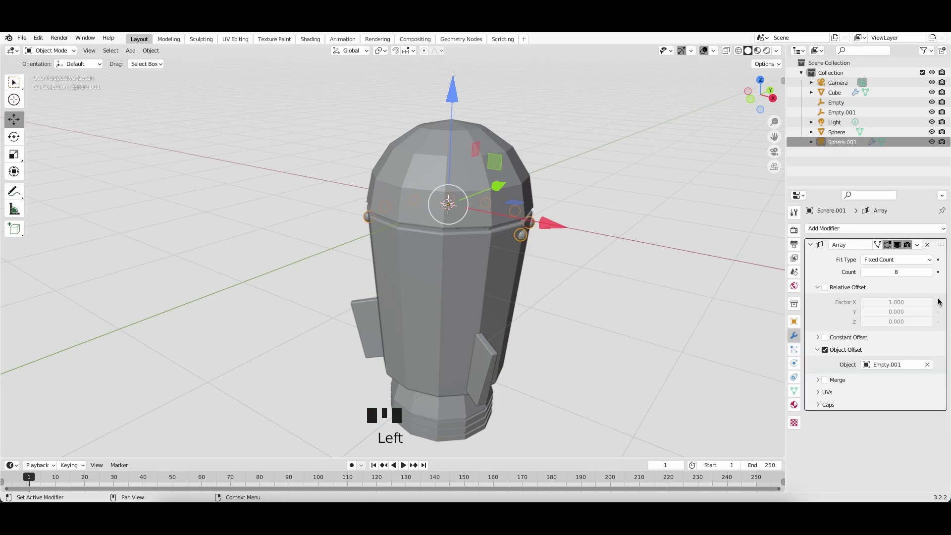
click(930, 273)
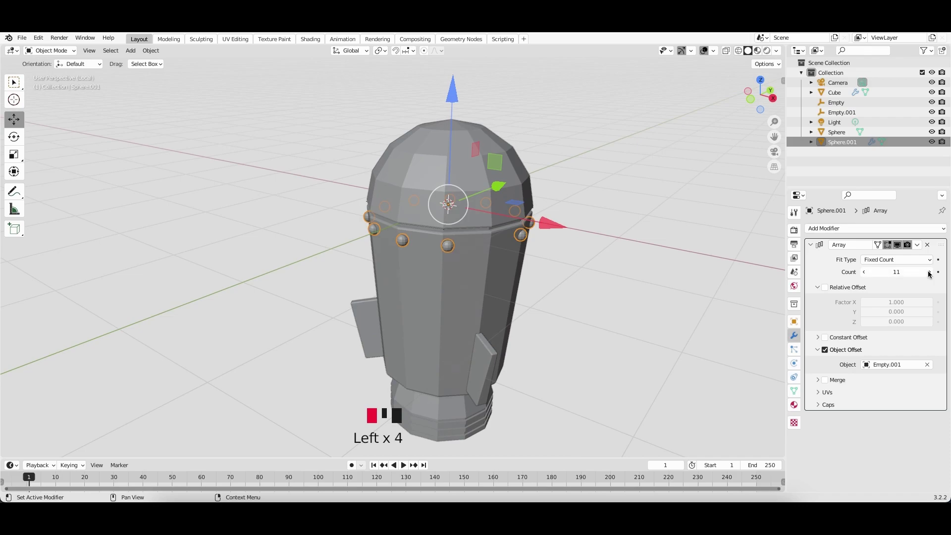
scroll(684, 276, right, 5)
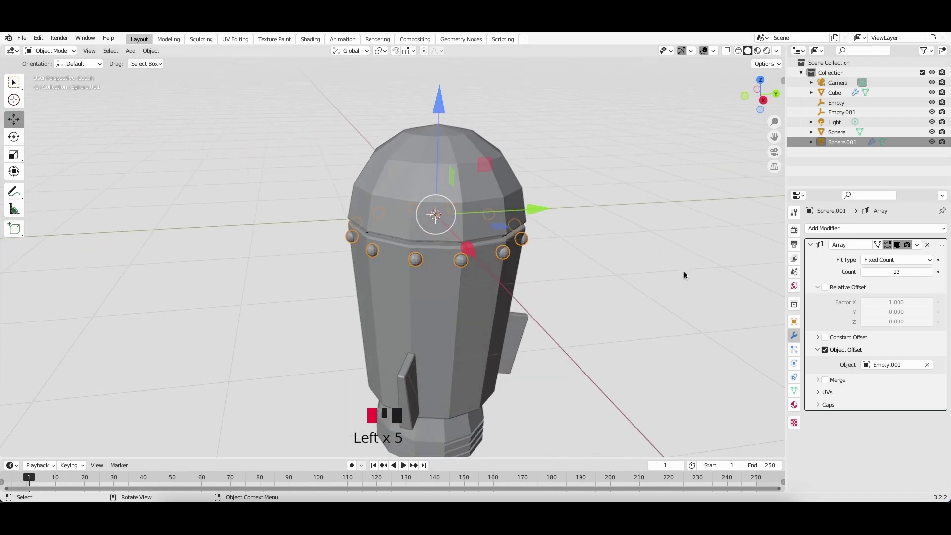
scroll(684, 275, left, 3)
scroll(578, 276, down, 8)
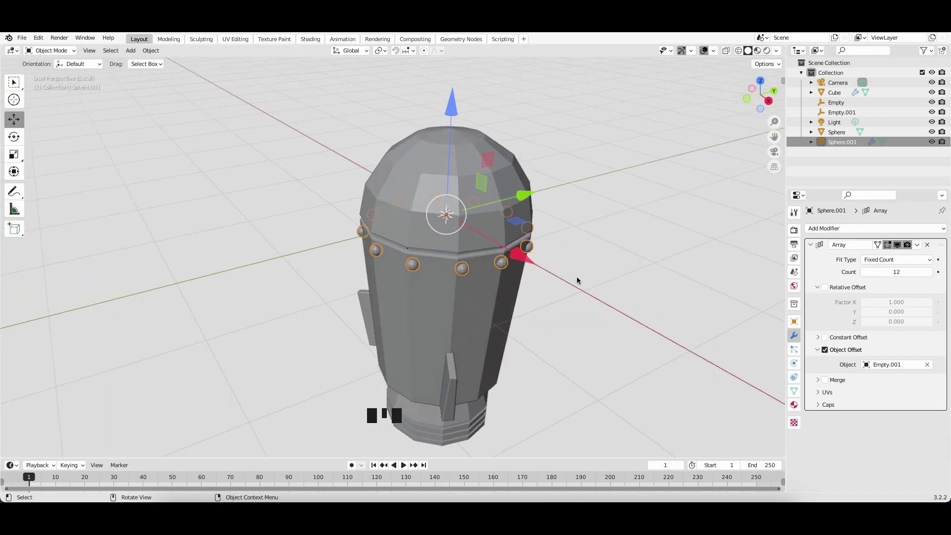
scroll(578, 276, left, 6)
scroll(579, 275, up, 5)
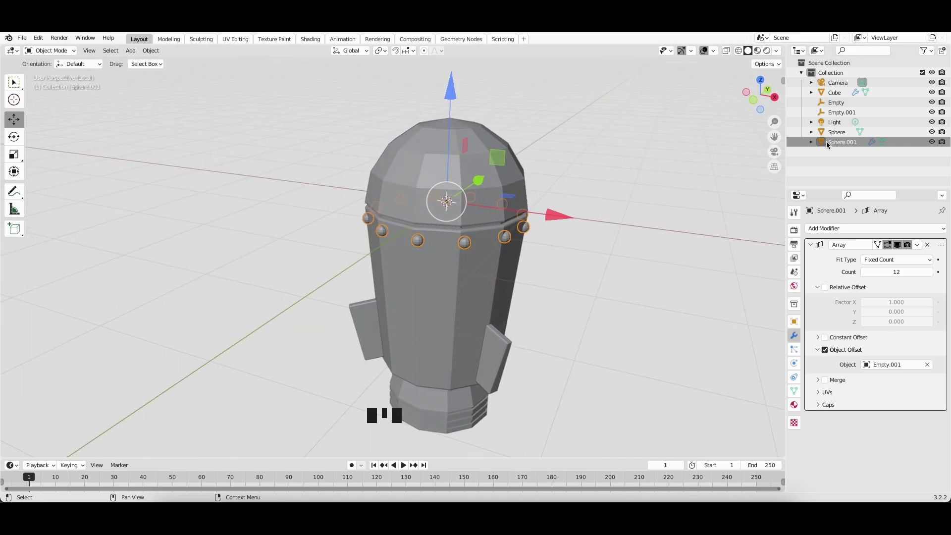
- Set the Z rotation of Empty.001 to exactly 30° and inspect the ring's spacing
click(836, 113)
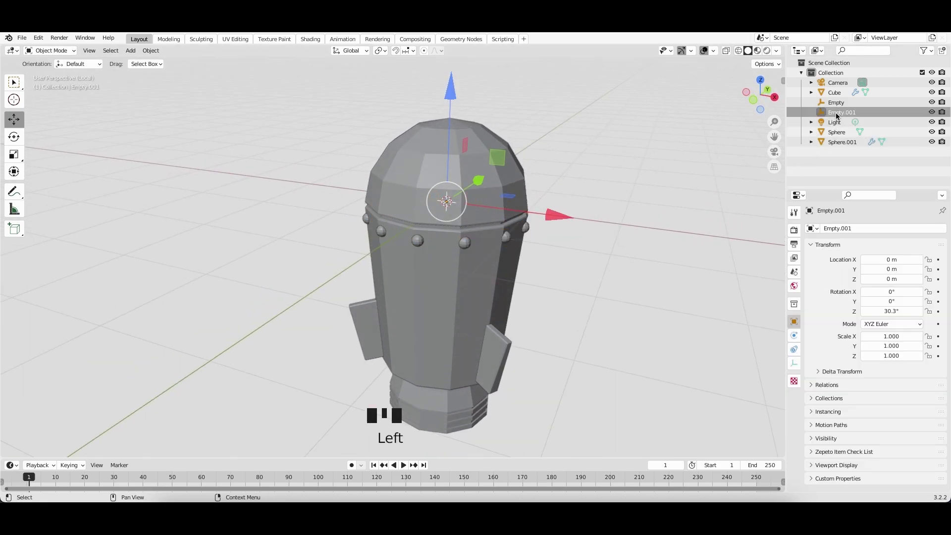
click(897, 311)
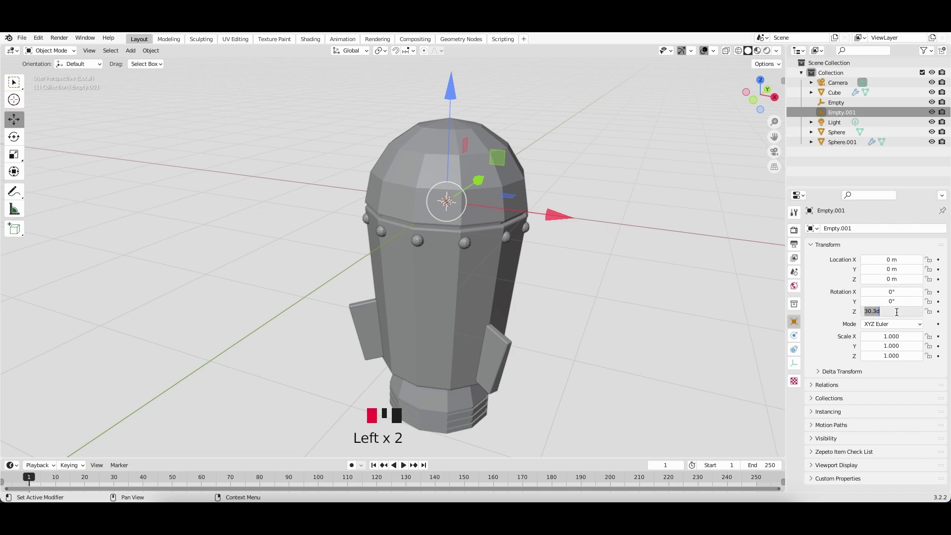
key(Return)
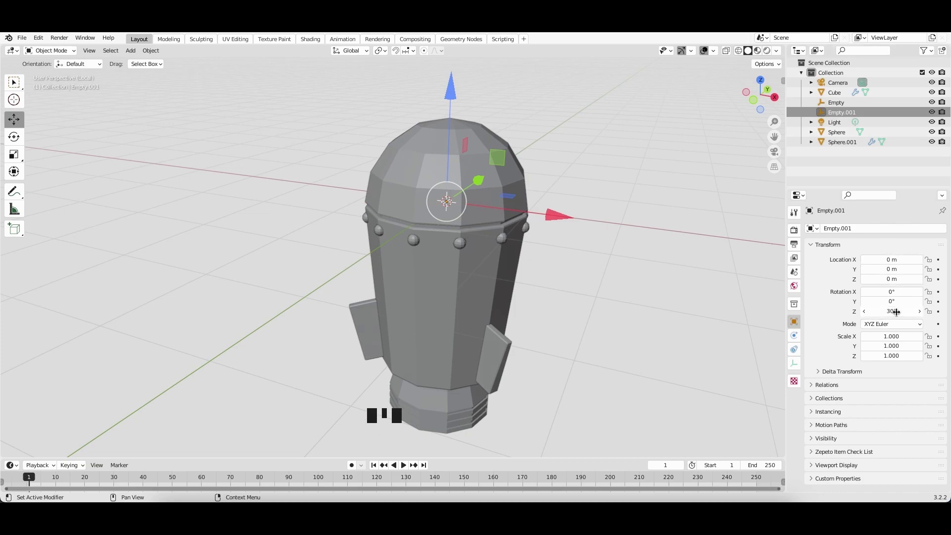
scroll(556, 286, down, 5)
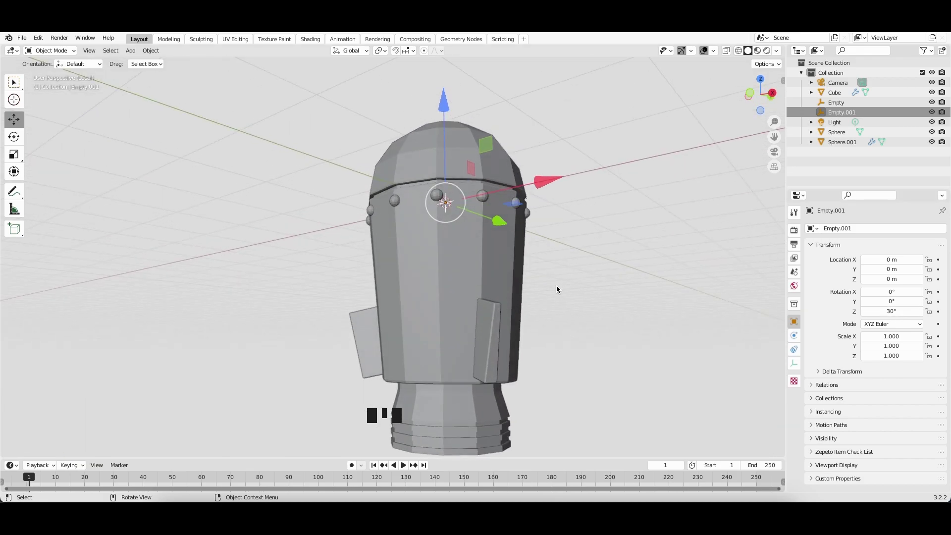
scroll(557, 286, right, 5)
scroll(557, 286, up, 5)
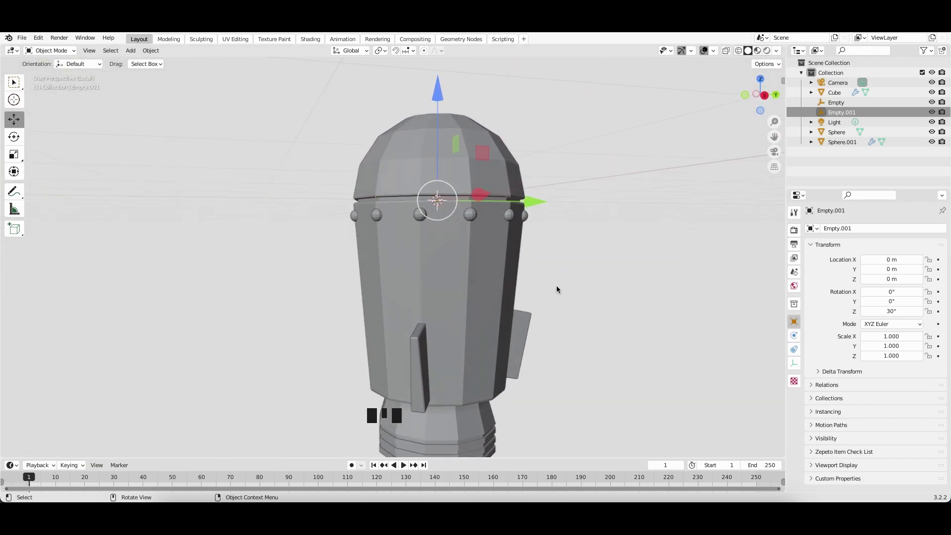
shift+scroll(557, 286, down, 4)
scroll(557, 286, up, 5)
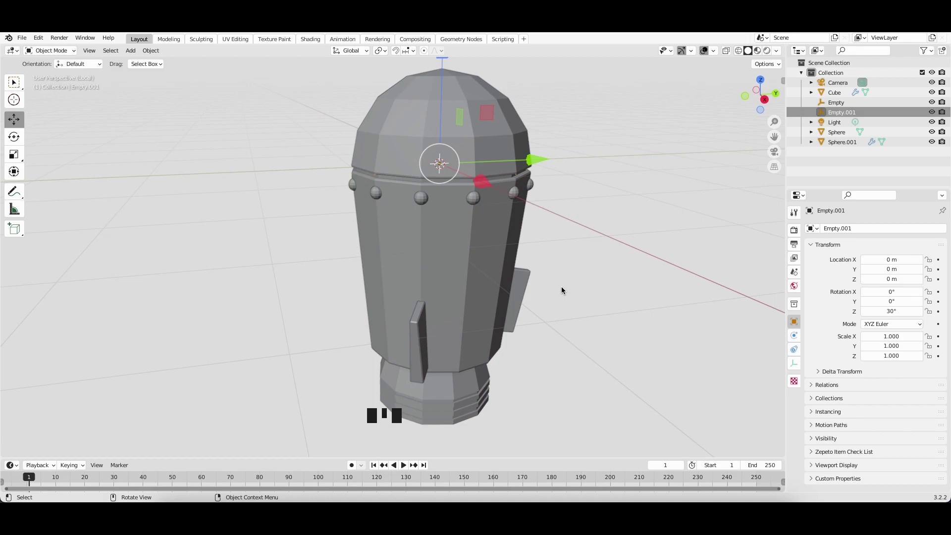
- Apply Shade Smooth to the main rocket body
click(505, 134)
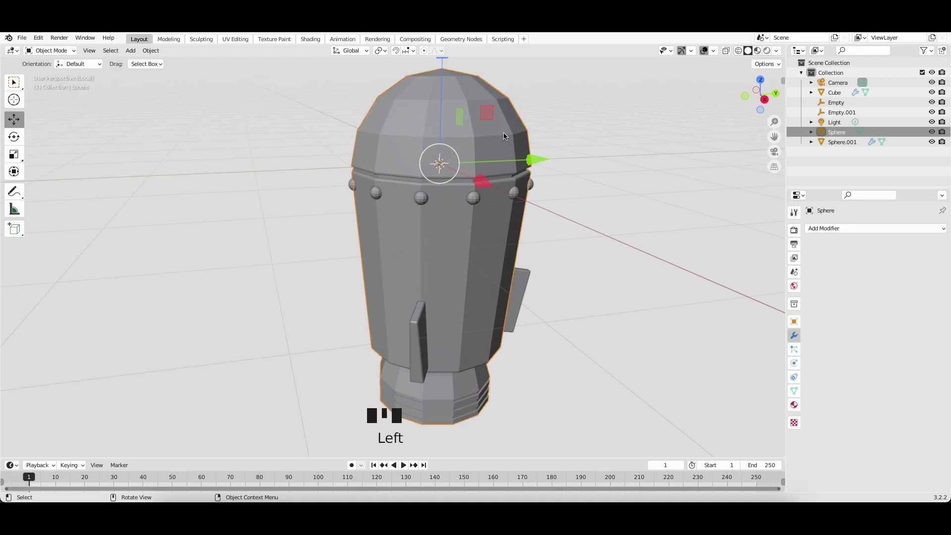
right_click(505, 135)
mouse_move(504, 136)
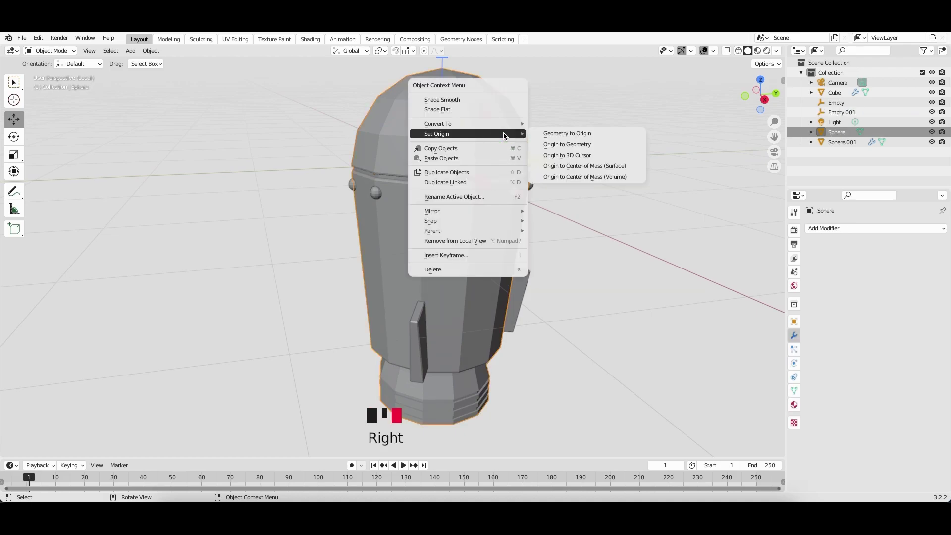
click(474, 101)
- Examine the smooth-shaded rocket body from several sides, from above and from below
scroll(569, 204, down, 10)
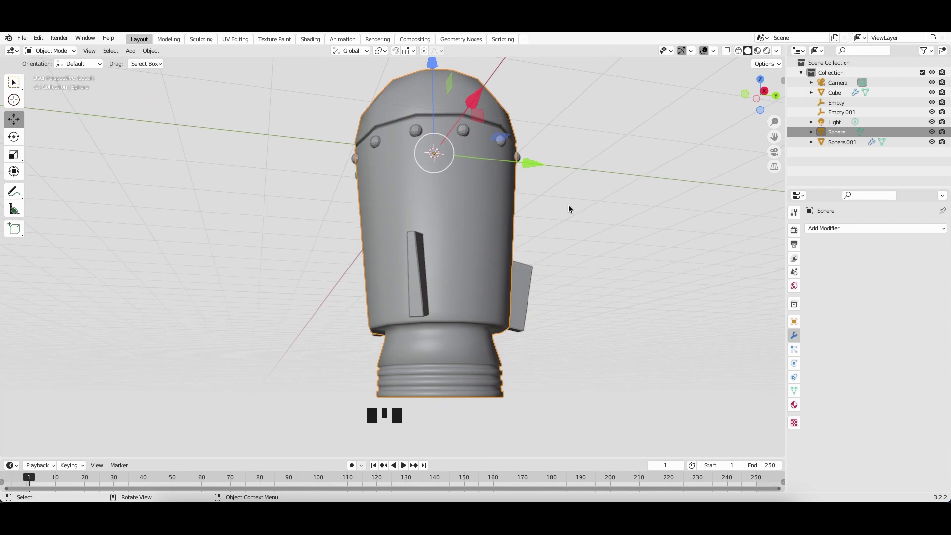
scroll(569, 204, up, 5)
scroll(569, 205, up, 6)
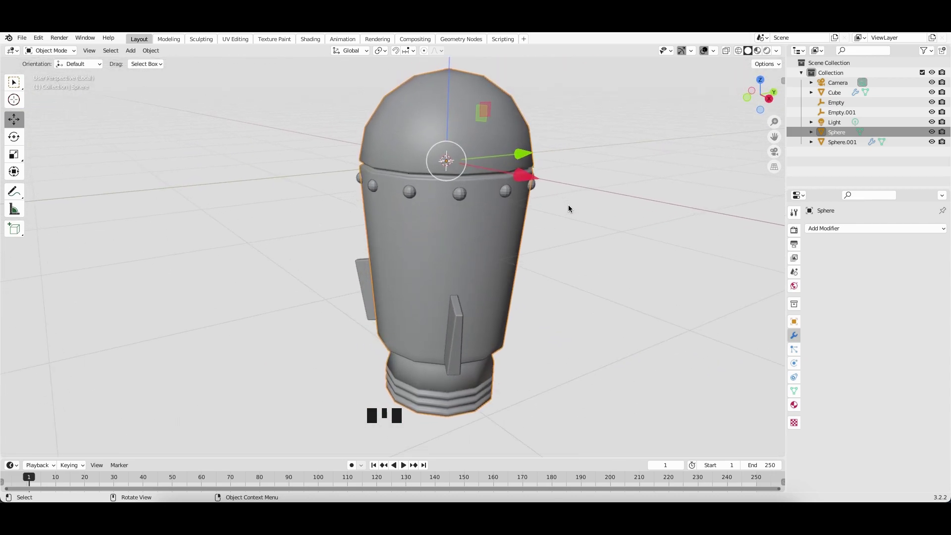
scroll(568, 204, down, 4)
scroll(569, 204, right, 5)
scroll(569, 204, right, 5)
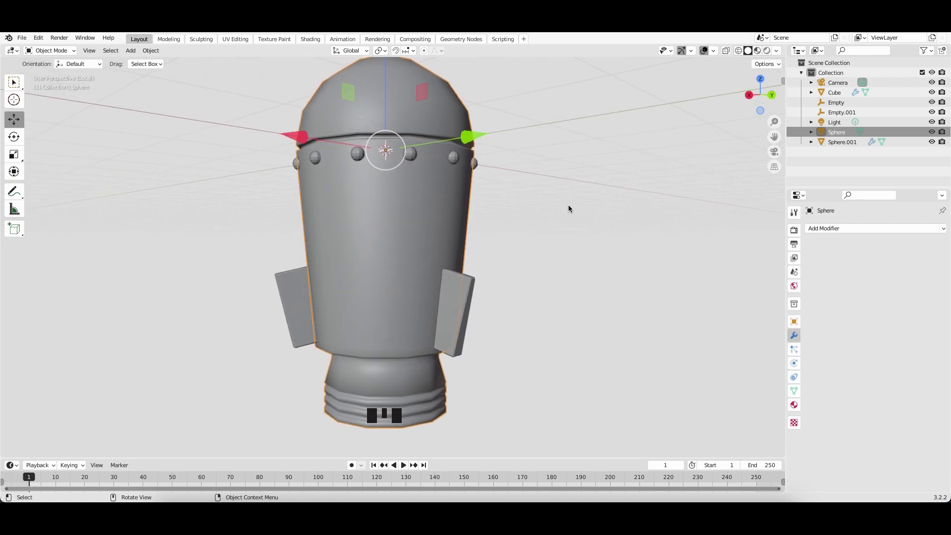
scroll(569, 204, up, 5)
scroll(568, 204, left, 3)
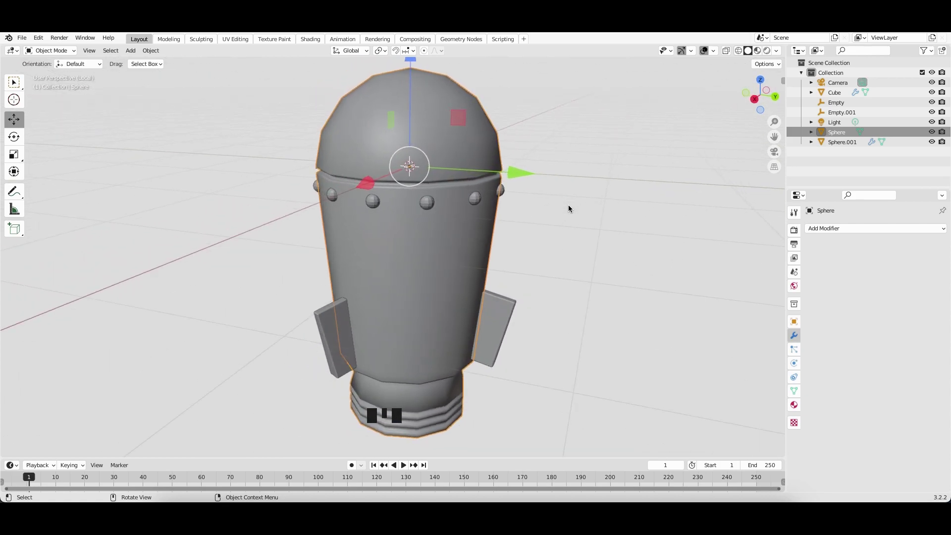
scroll(569, 205, down, 5)
scroll(569, 209, down, 2)
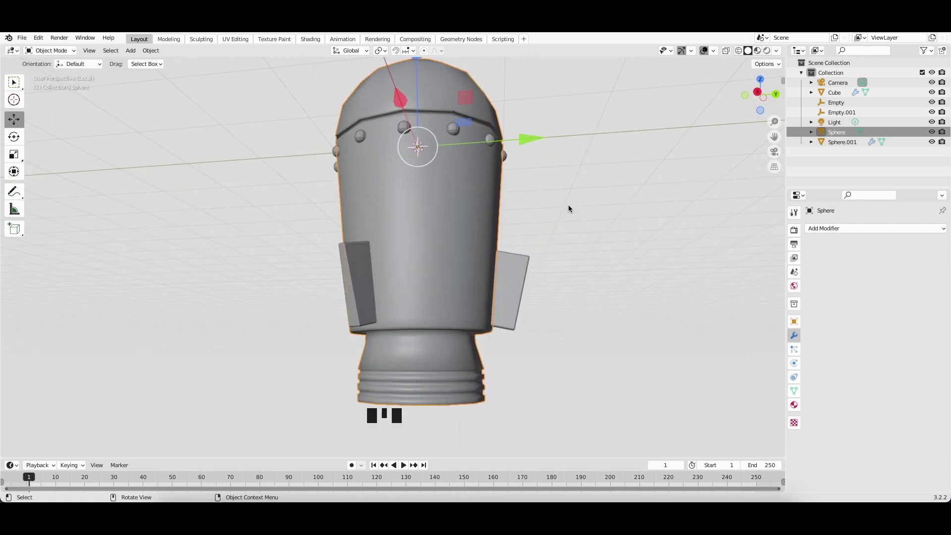
scroll(569, 209, up, 4)
scroll(569, 208, up, 5)
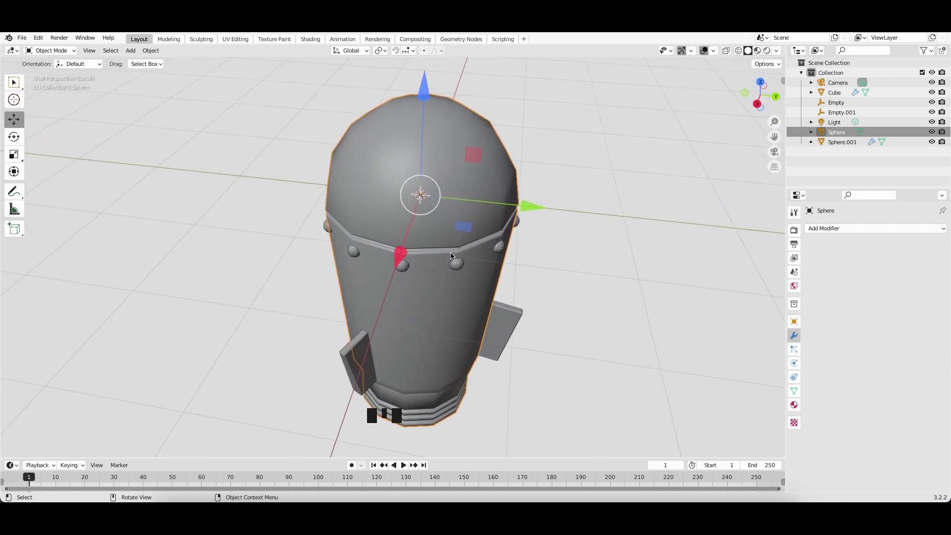
- Apply Shade Smooth to the ring of small spheres below the dome and deselect it
click(456, 264)
right_click(693, 167)
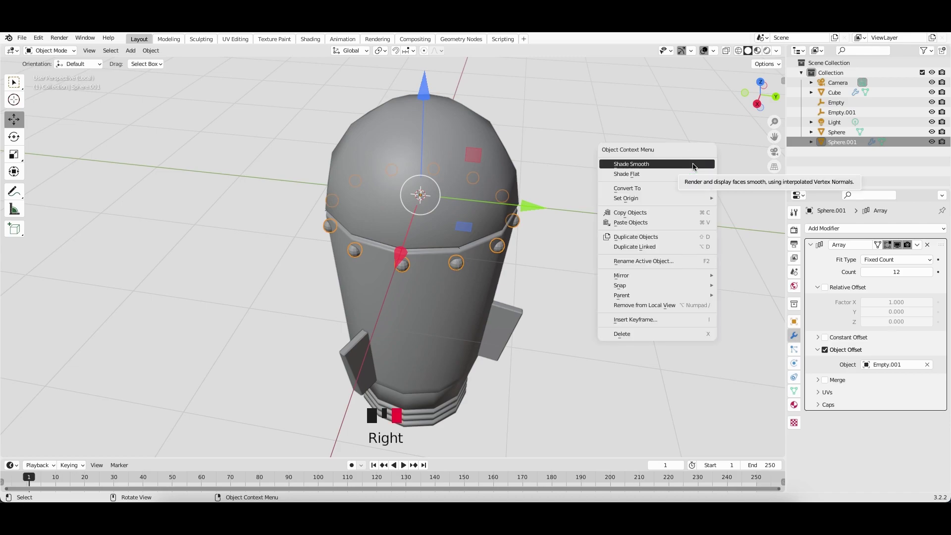
click(693, 167)
click(637, 208)
scroll(573, 258, down, 5)
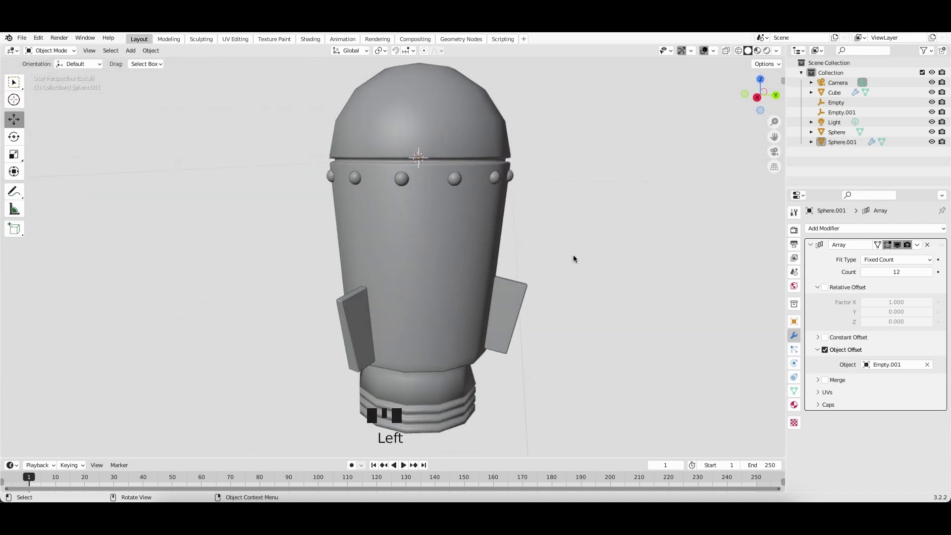
shift+scroll(574, 256, down, 2)
- Try to join all the rocket parts into one object with the Array modifiers still unapplied, and undo the join
drag(545, 433, 254, 84)
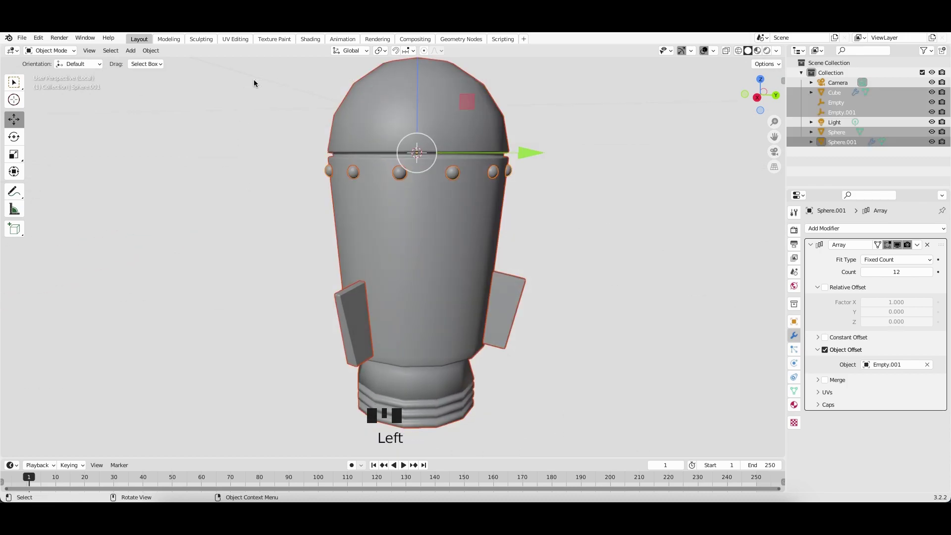
middle_drag(409, 175, 484, 119)
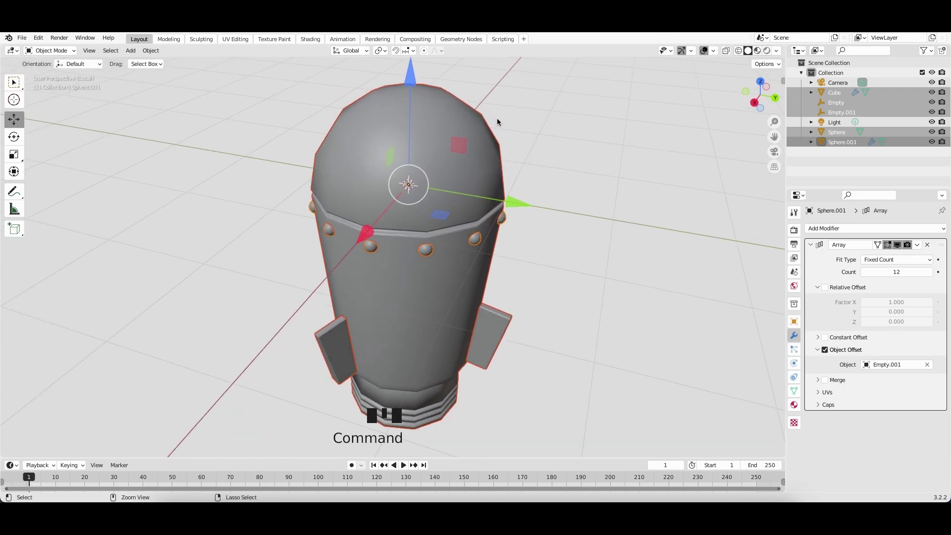
key(super+j)
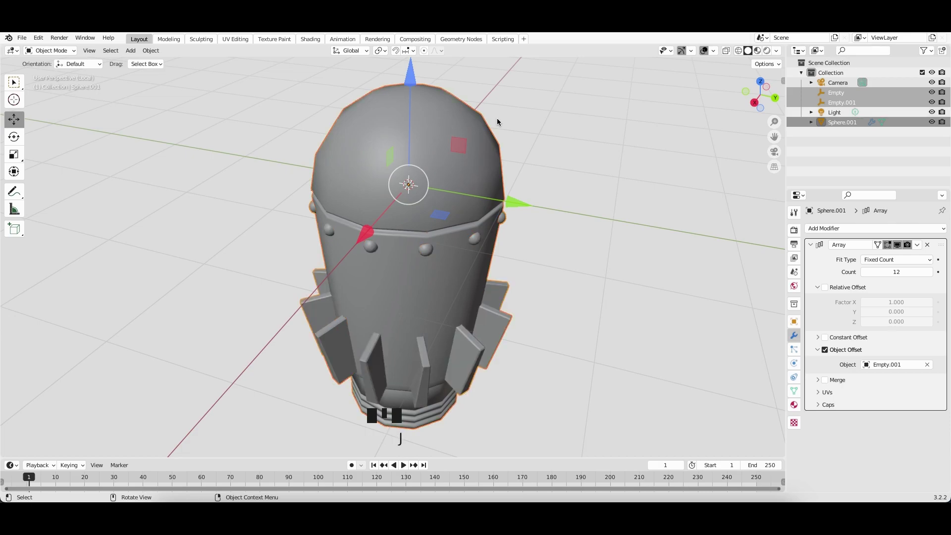
key(super+z)
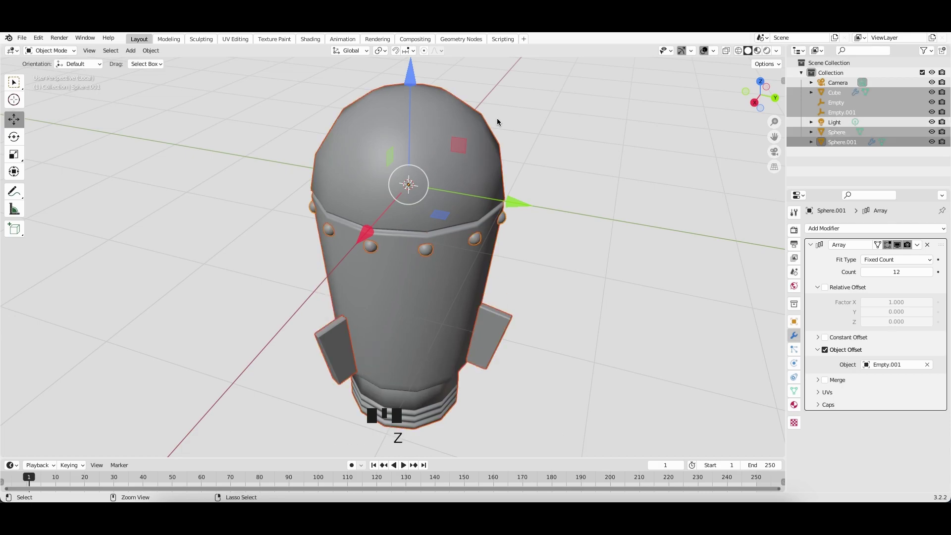
- Apply the Array modifier on the fins to turn them into real geometry
click(610, 151)
click(494, 330)
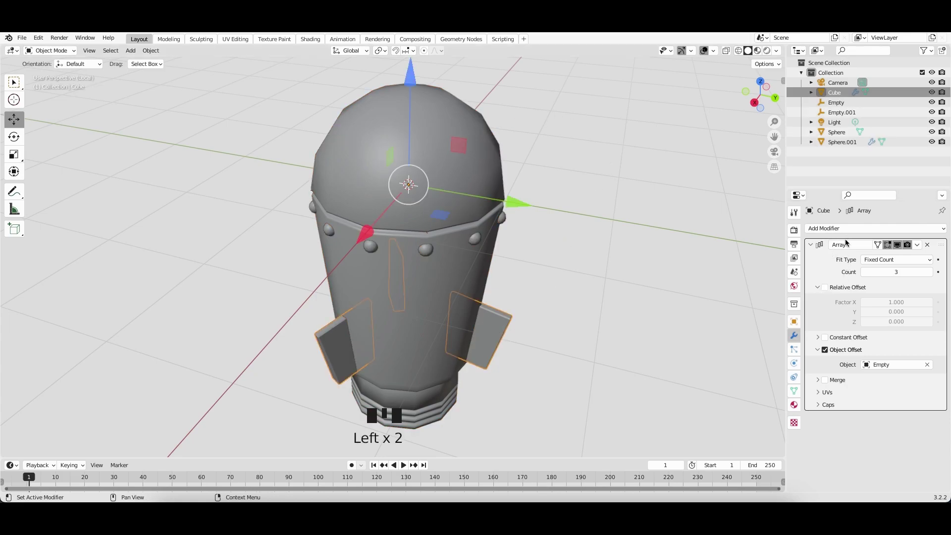
click(917, 246)
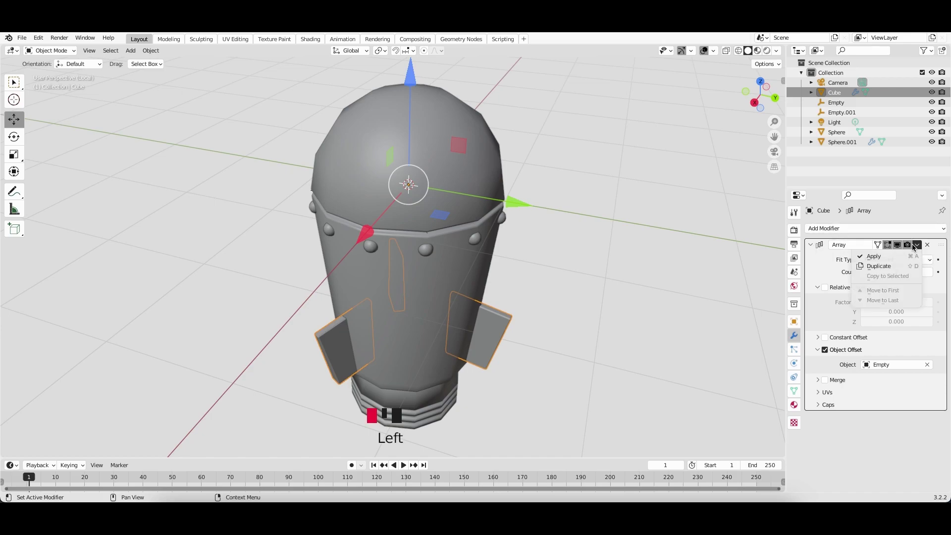
click(892, 257)
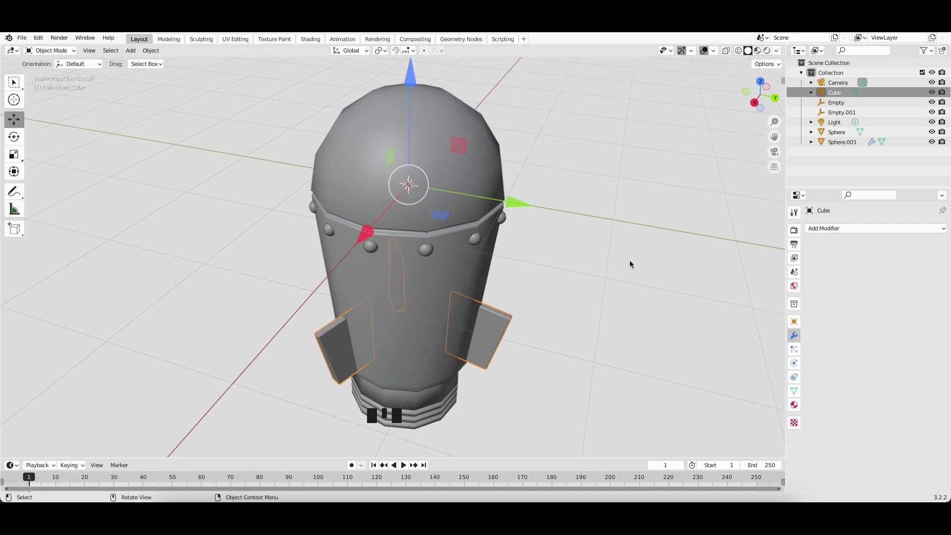
- Apply the Array modifier on the ring of small spheres and deselect it
click(426, 250)
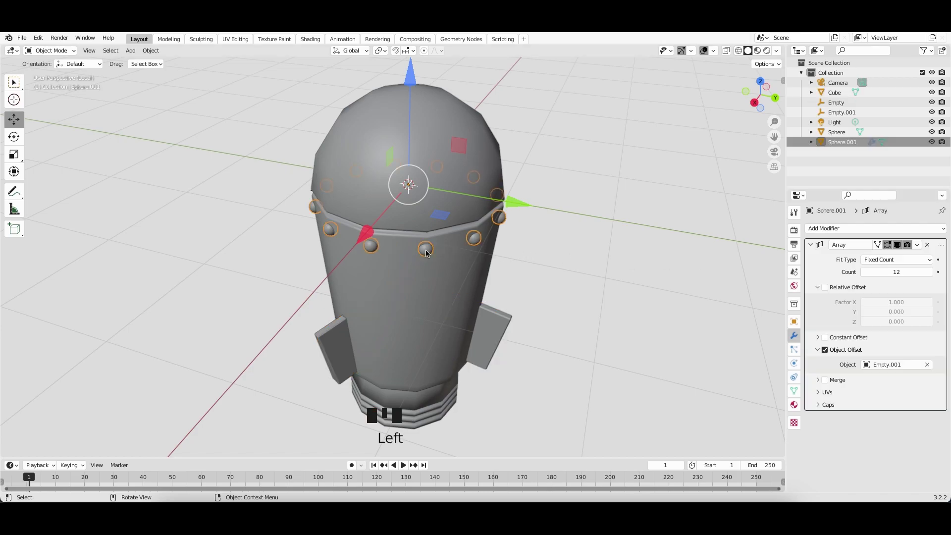
click(917, 245)
click(892, 257)
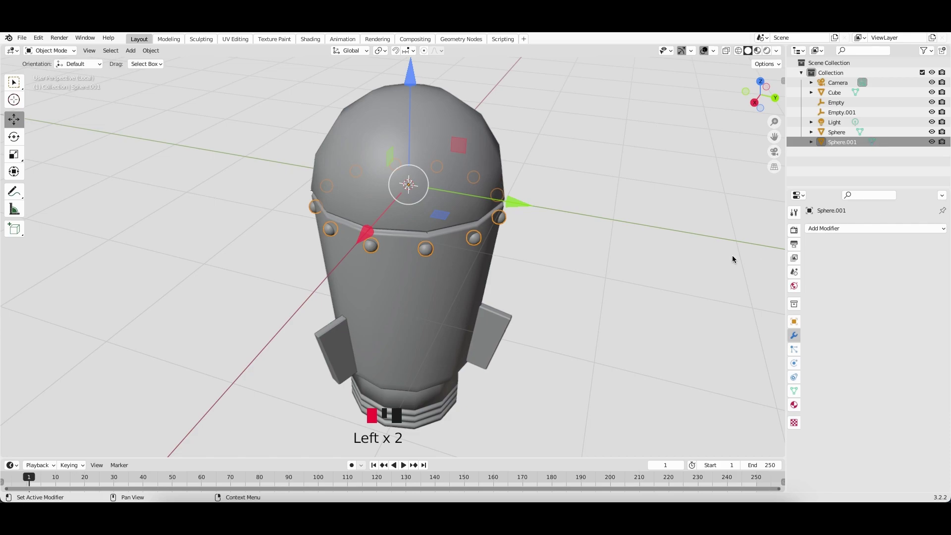
click(555, 271)
- Join the rocket body, fins and small spheres into a single object, with the body as the active object
click(442, 285)
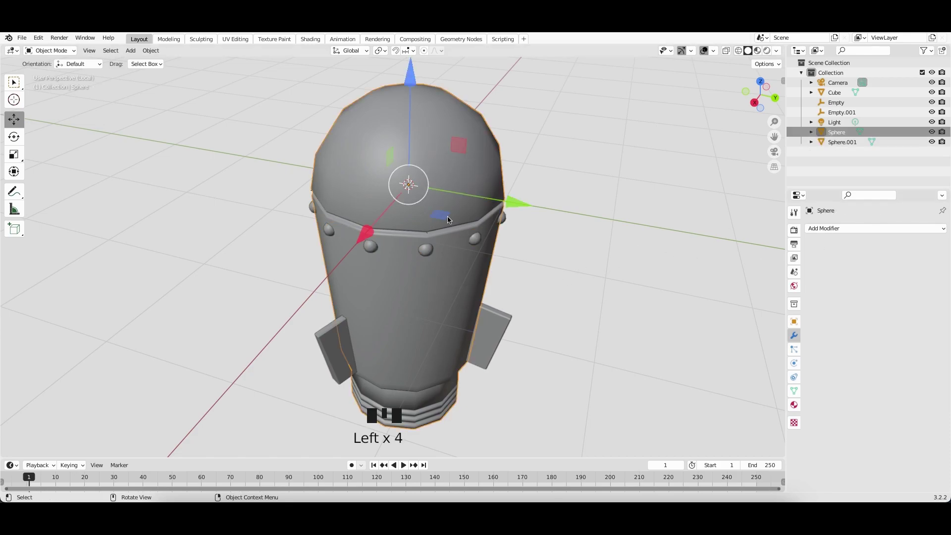
click(428, 252)
click(486, 326)
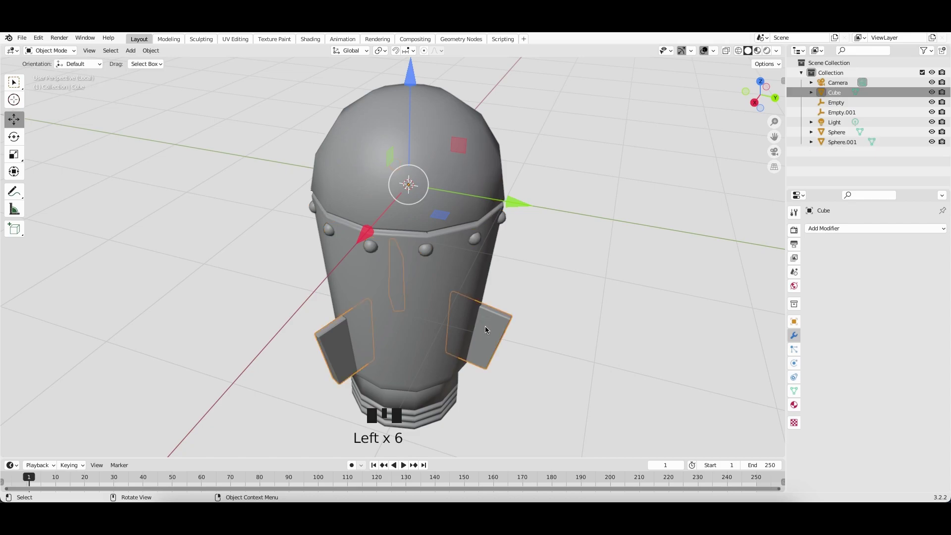
click(468, 381)
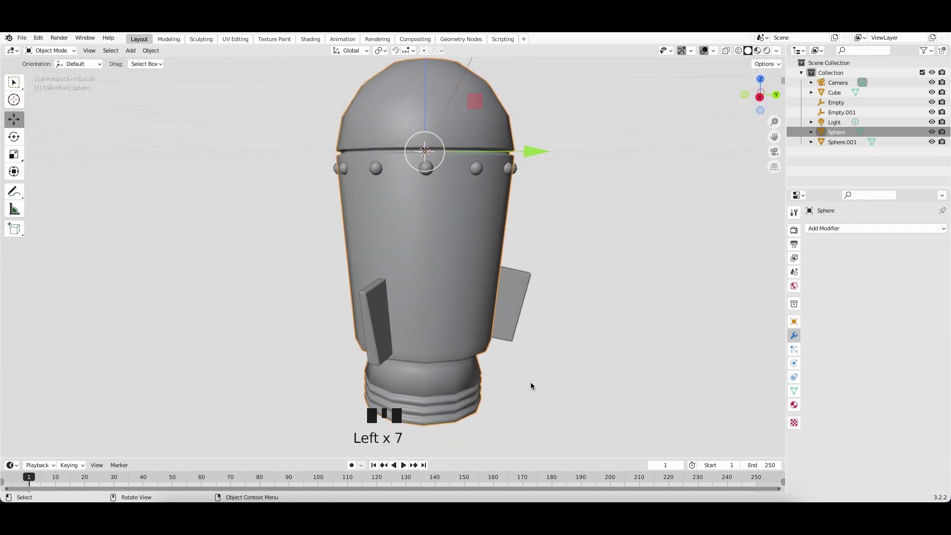
scroll(530, 382, down, 10)
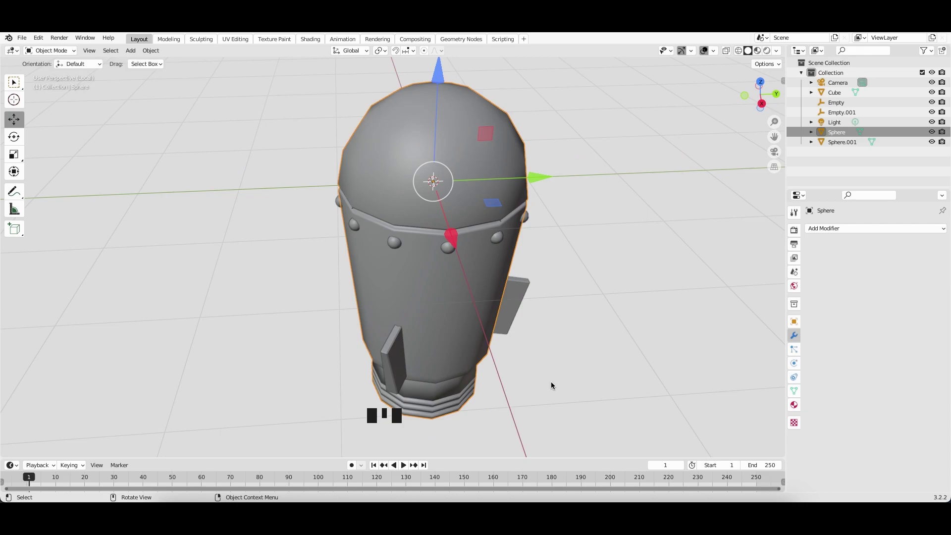
click(580, 418)
drag(583, 423, 250, 70)
key(super)
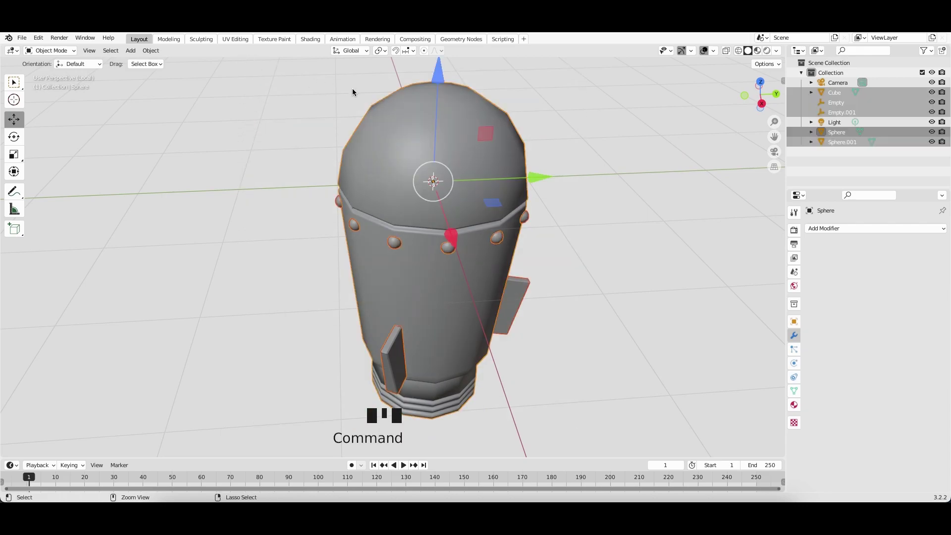
key(super+j)
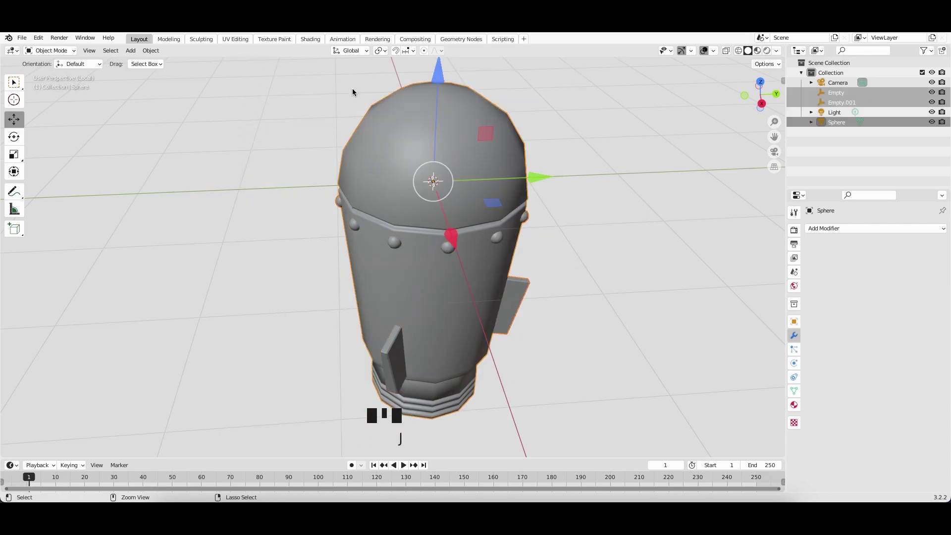
- Select the joined rocket to check that it is one object, deselect it and inspect the whole model
click(616, 257)
click(842, 122)
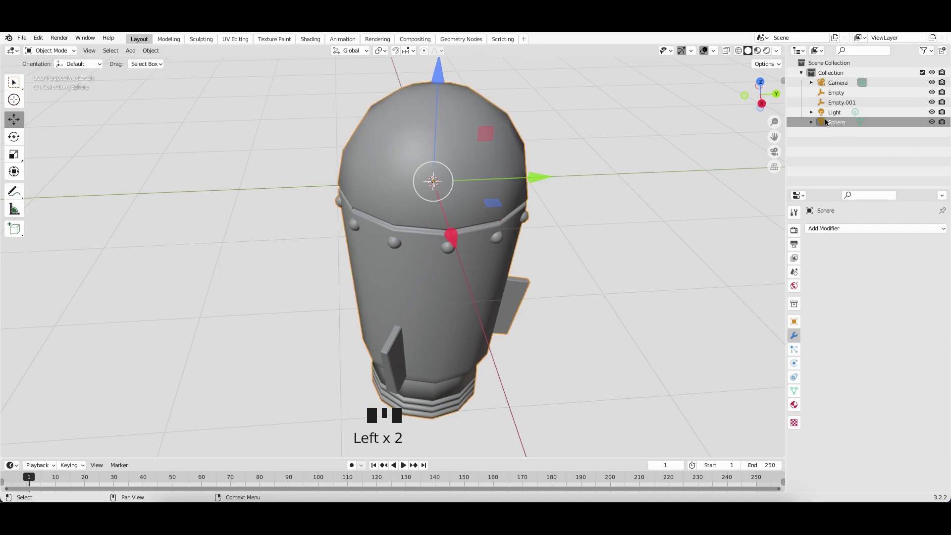
click(556, 236)
scroll(557, 236, up, 5)
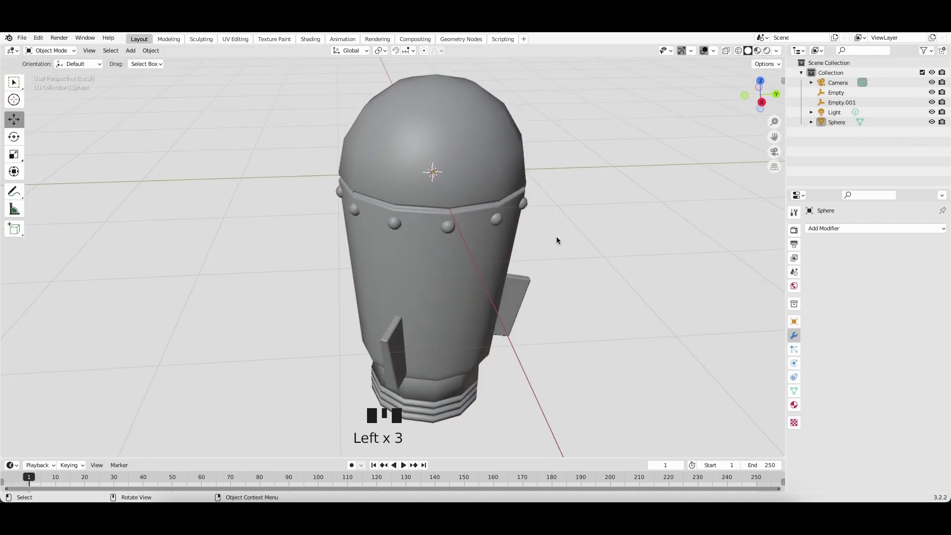
scroll(557, 236, down, 5)
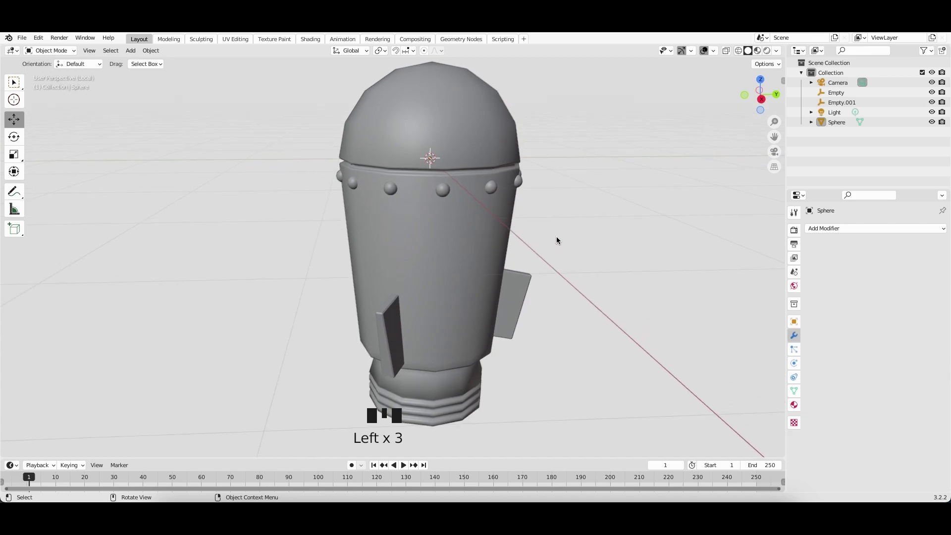